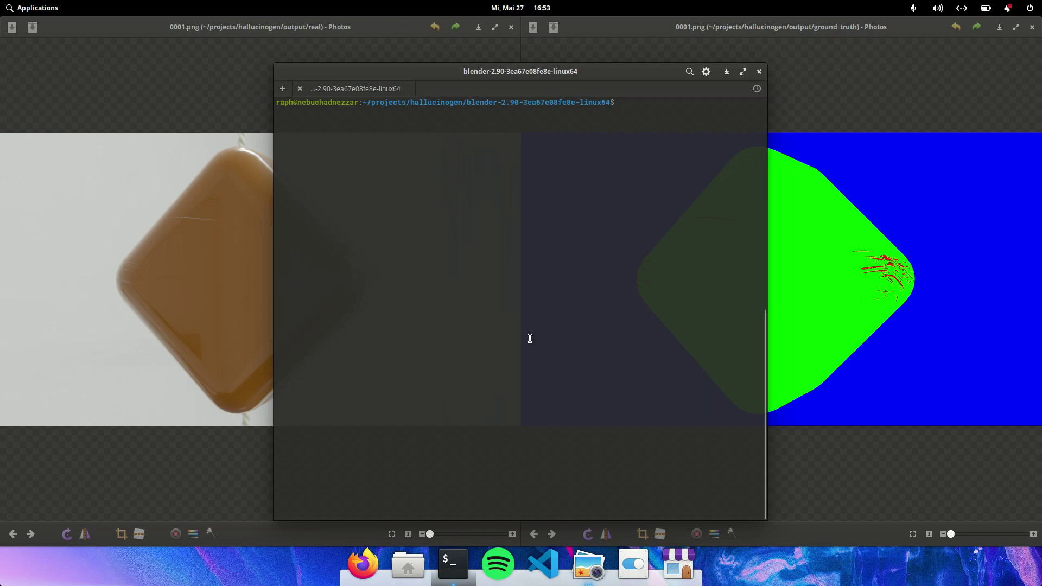
- Launch Blender from the terminal with ./blender and start a new General file
type("/blender")
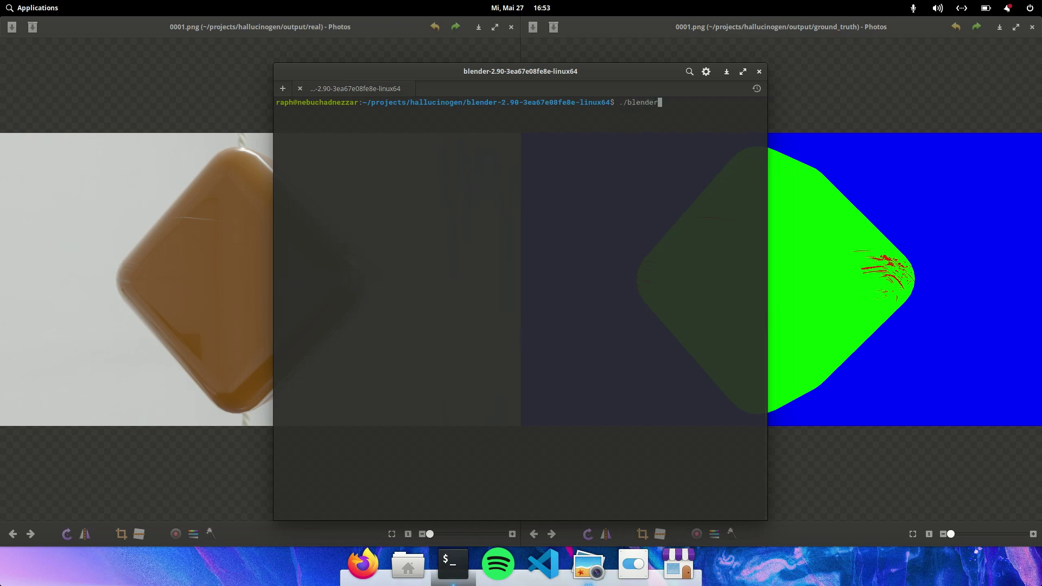
key("Return")
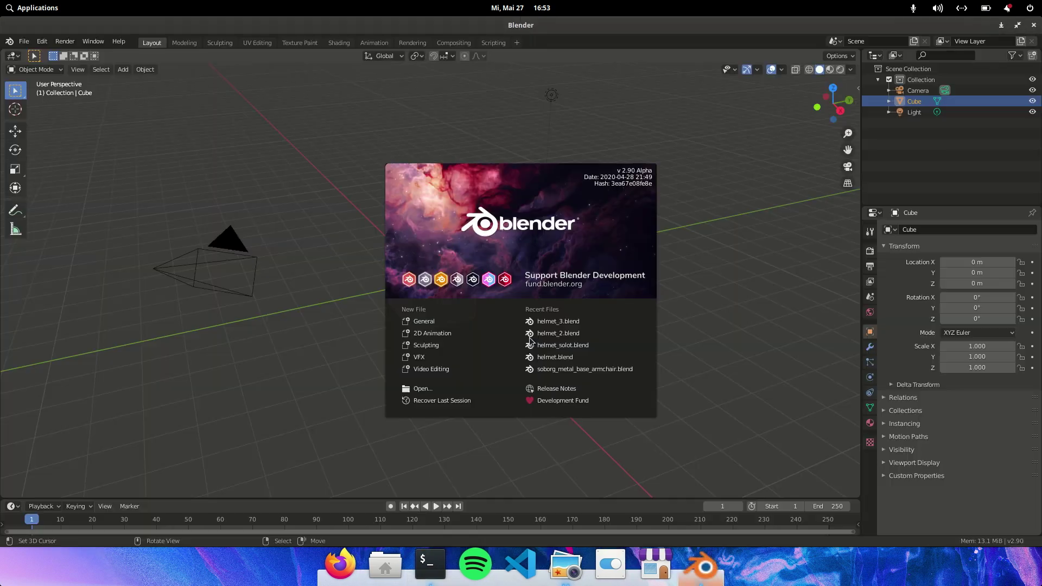
left_click(437, 322)
- Dock the Shortcut VUr key display on the left side of the 3D viewport and start it
left_click(854, 160)
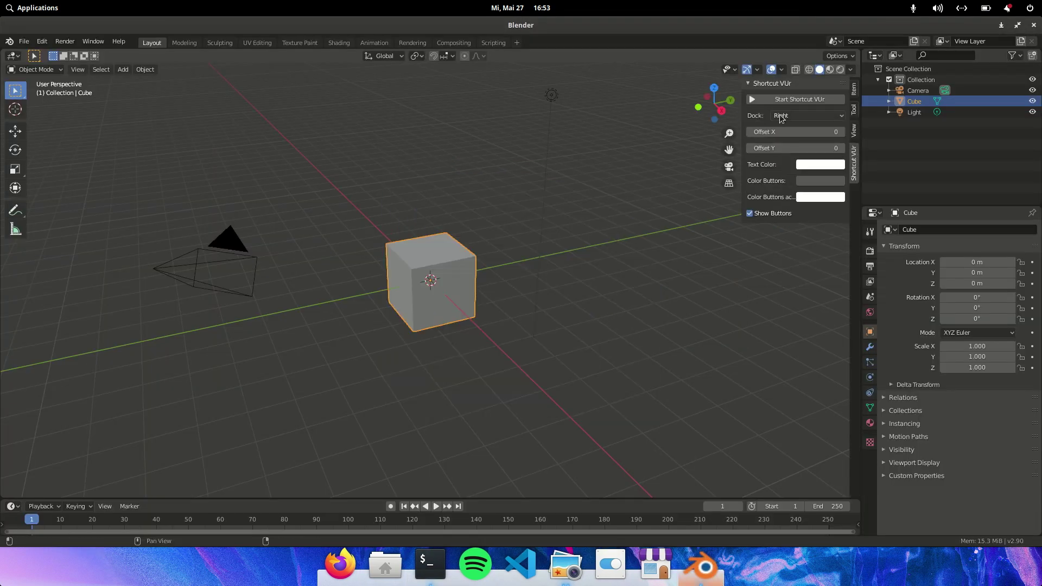
left_click(784, 115)
left_click(787, 128)
left_click(777, 102)
key("n")
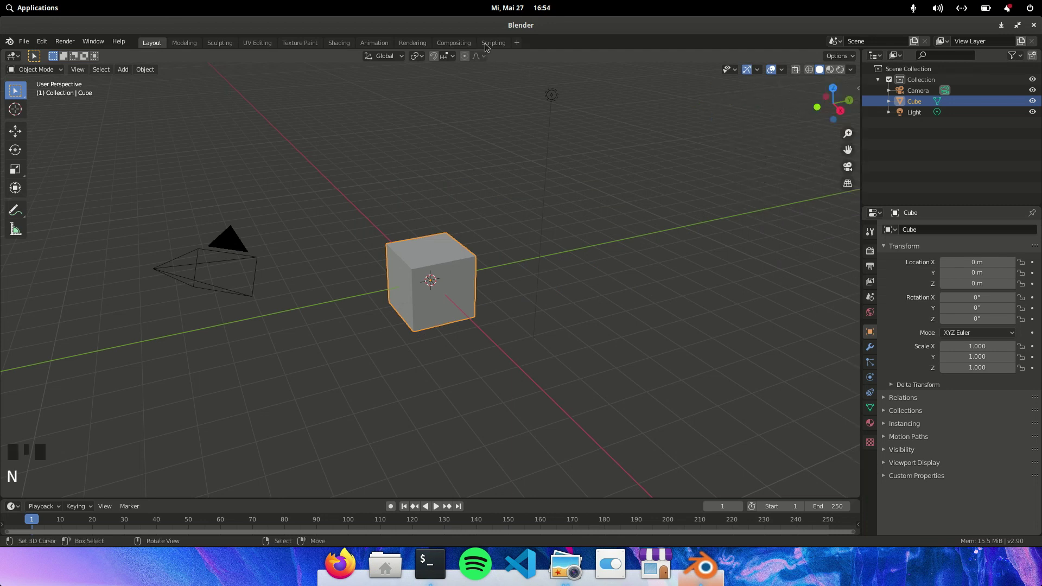
- Open the script uvHal_0_1_7.py from projects/hallucinogen/scripts in the Scripting workspace and run it
left_click(491, 43)
left_click(602, 56)
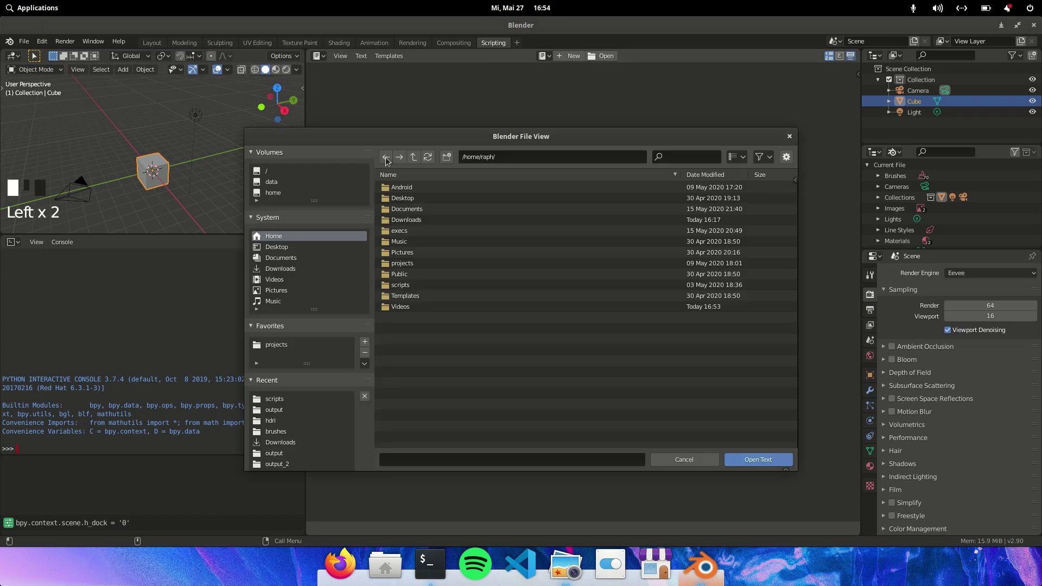
left_click(276, 344)
double_click(404, 209)
double_click(422, 263)
double_click(423, 296)
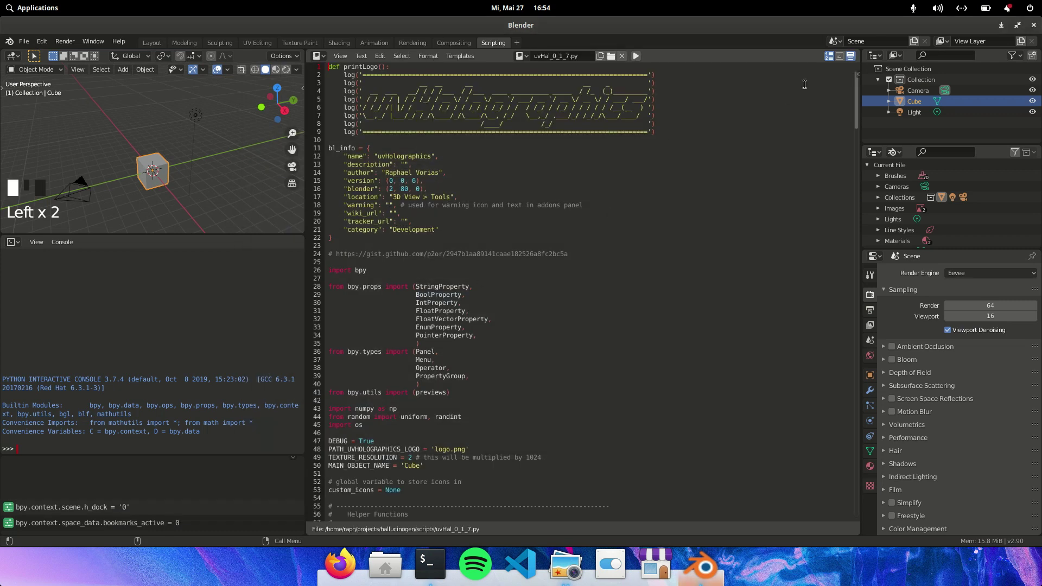
left_click(635, 56)
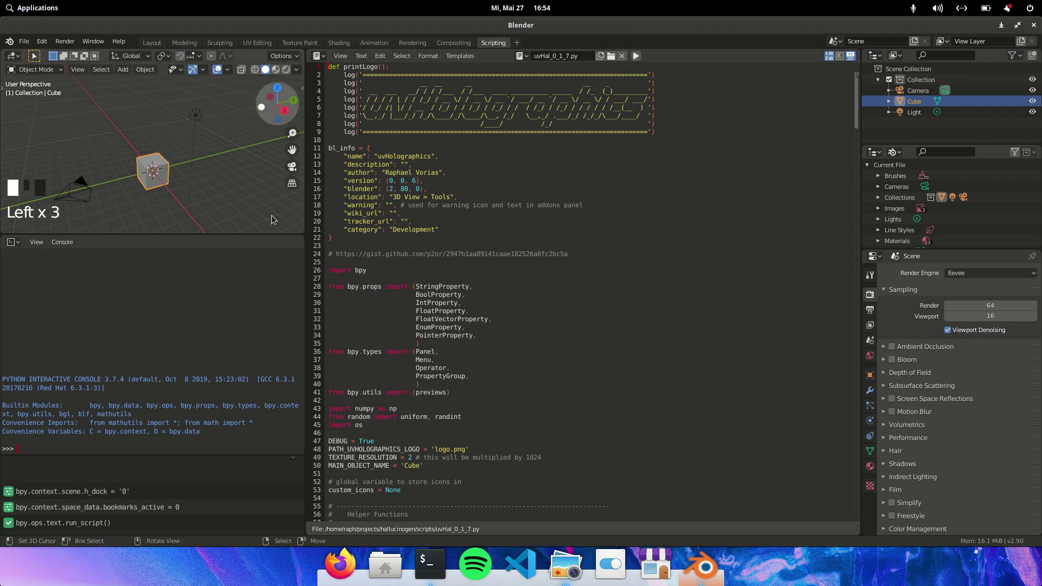
- Enlarge the 3D viewport and generate the uvHolographics components, checking the terminal output
left_click_drag(271, 233, 271, 343)
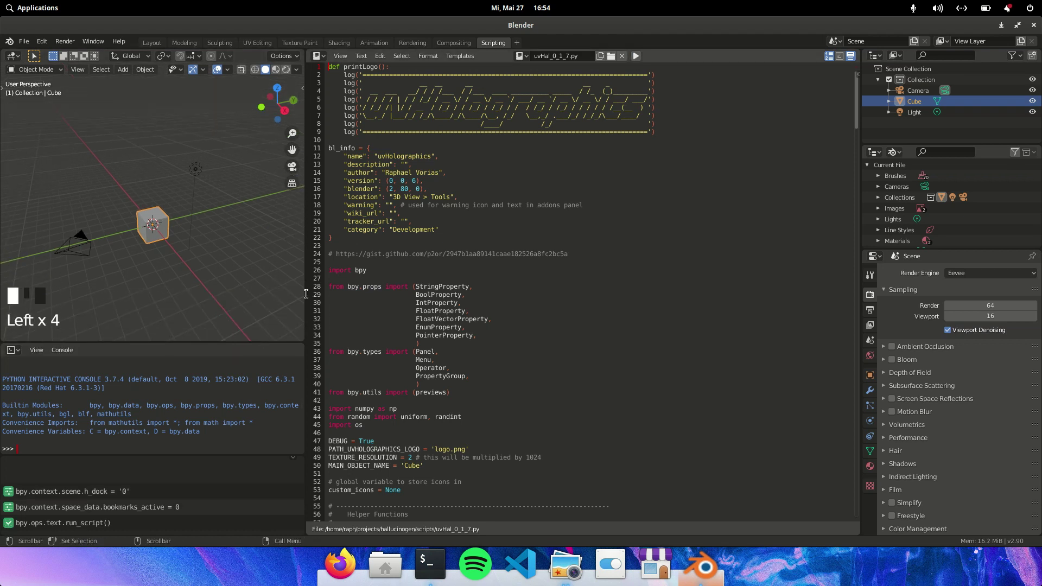
left_click_drag(305, 294, 549, 294)
key("n")
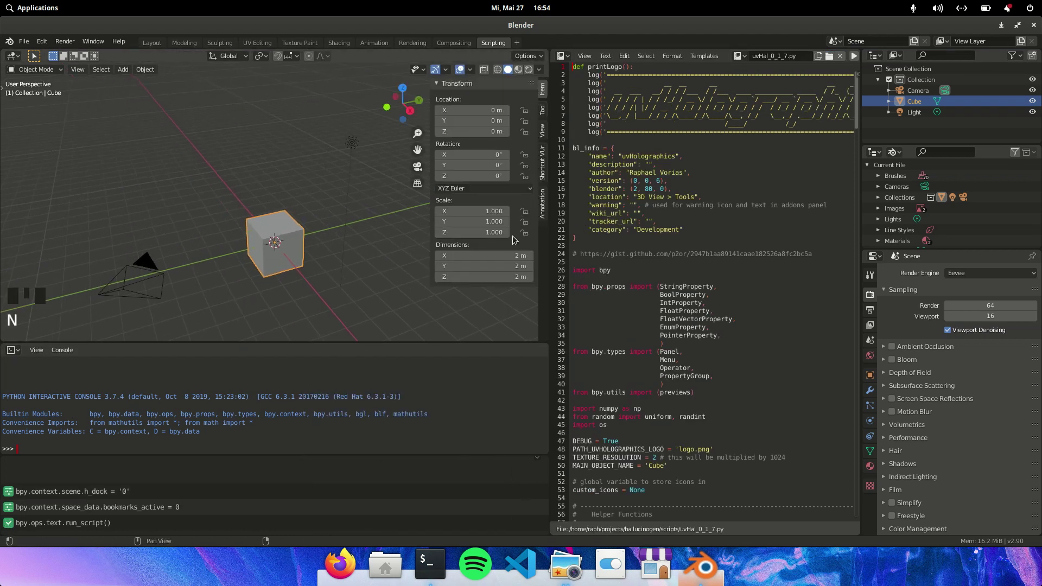
left_click(543, 205)
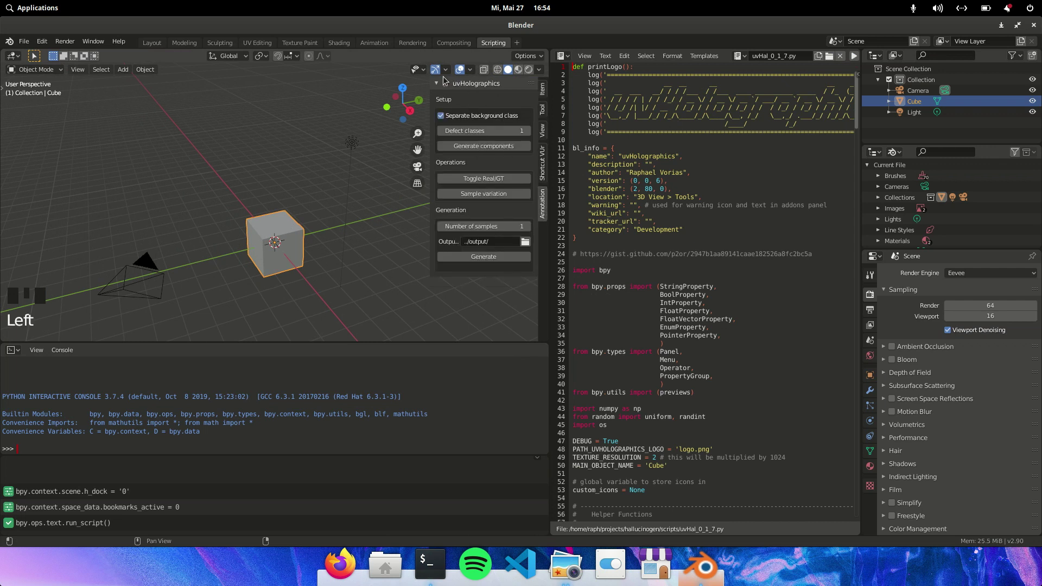
left_click(486, 147)
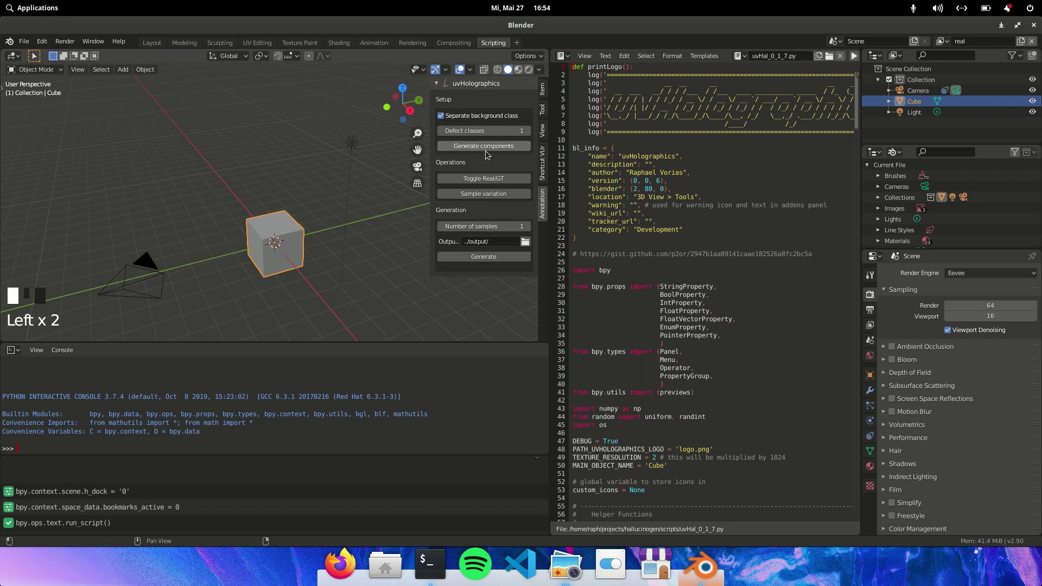
left_click(427, 560)
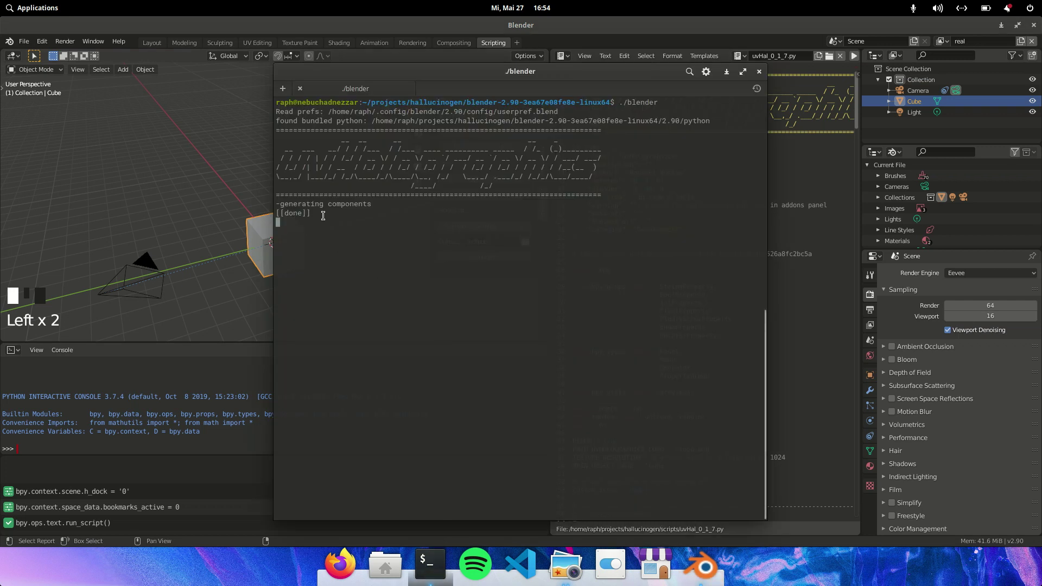
left_click(188, 207)
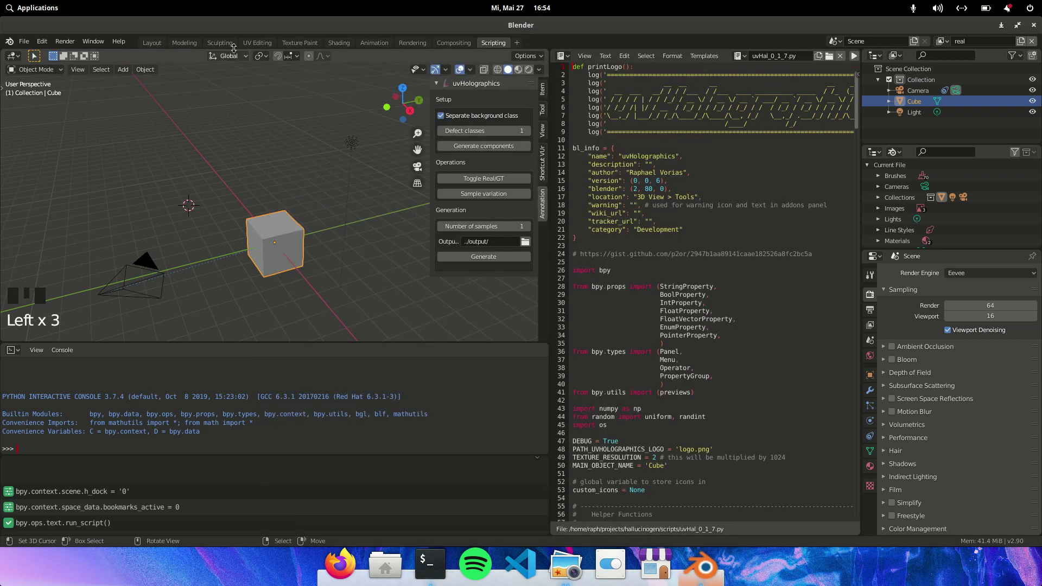
- Bevel all edges of the cube about 0.33 m wide with 4 segments in the Layout workspace
left_click(151, 42)
scroll(408, 259, "up", 3)
middle_click_drag(409, 258, 481, 262)
key("Tab")
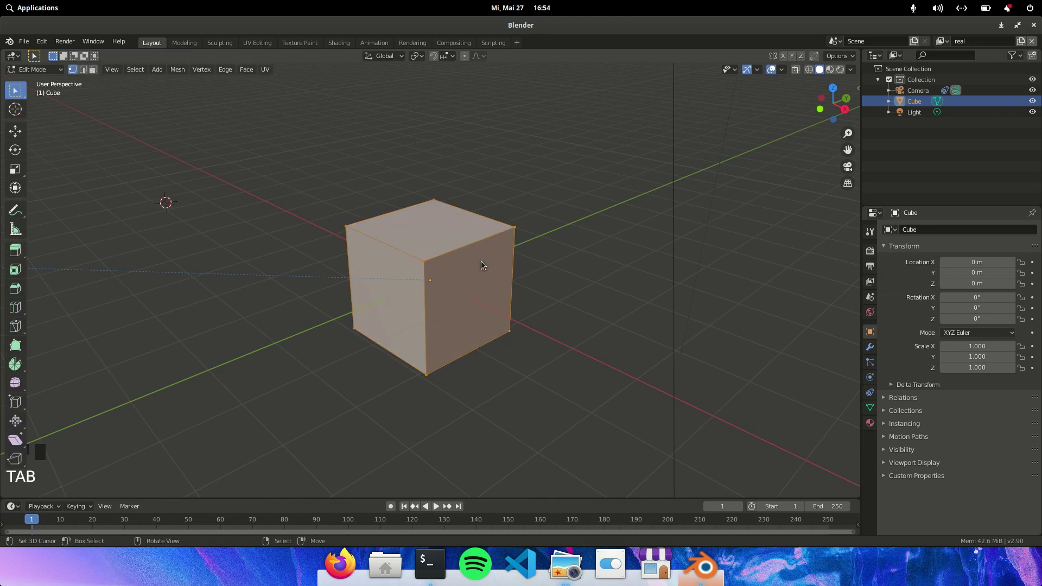
key("ctrl+b")
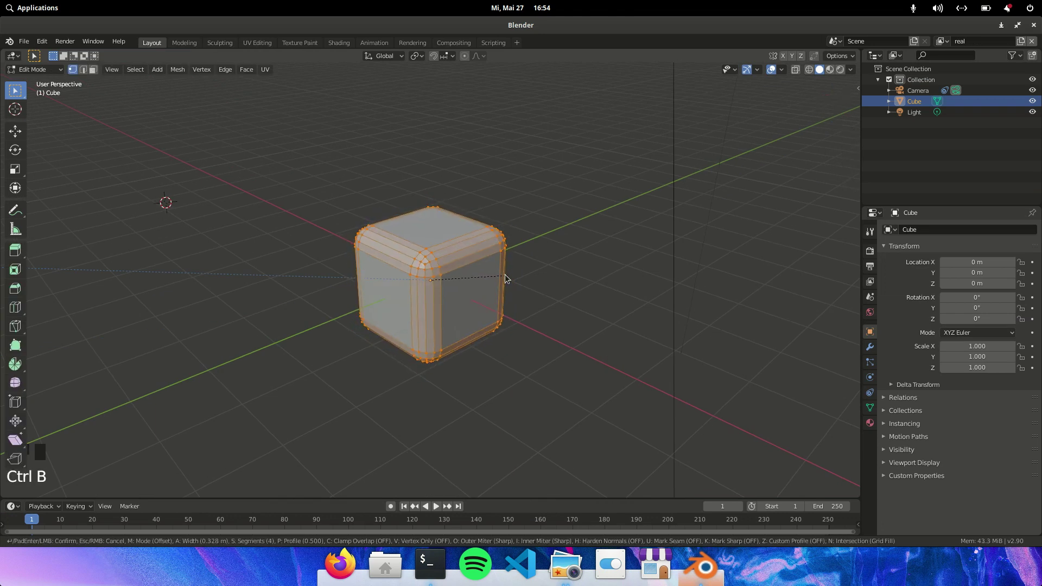
left_click(504, 274)
key("Tab")
- Shade the beveled cube smooth and enable Auto Smooth for its normals
key("F3")
type("shade smo")
key("Return")
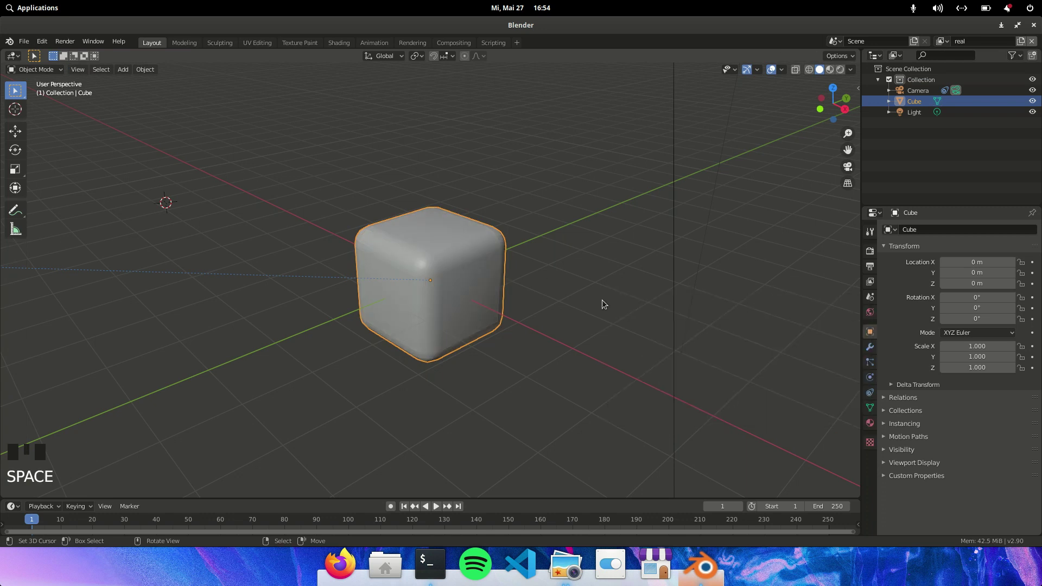
left_click(869, 422)
left_click(869, 407)
left_click(884, 416)
left_click(942, 431)
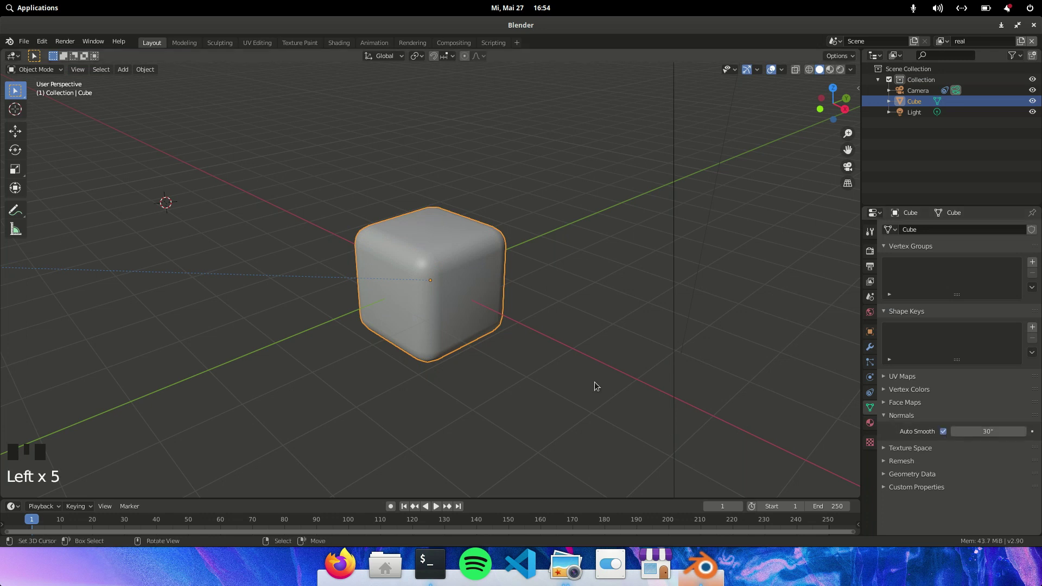
- Rotate the cube's whole mesh 45° around the global X axis in Edit Mode
scroll(513, 300, "up", 2)
middle_click_drag(512, 300, 489, 314)
key("Tab")
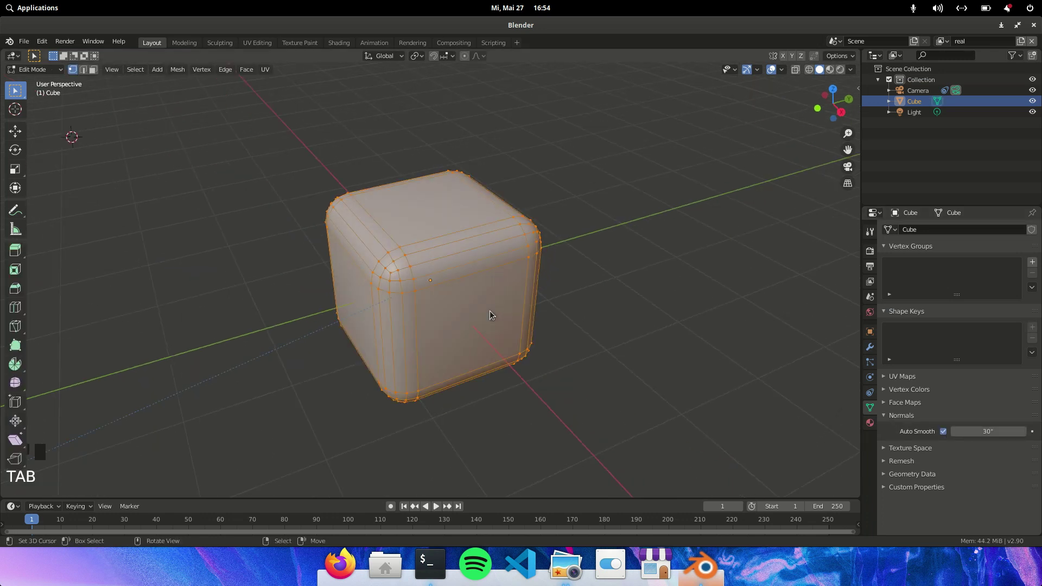
key("Tab")
scroll(488, 309, "down", 3)
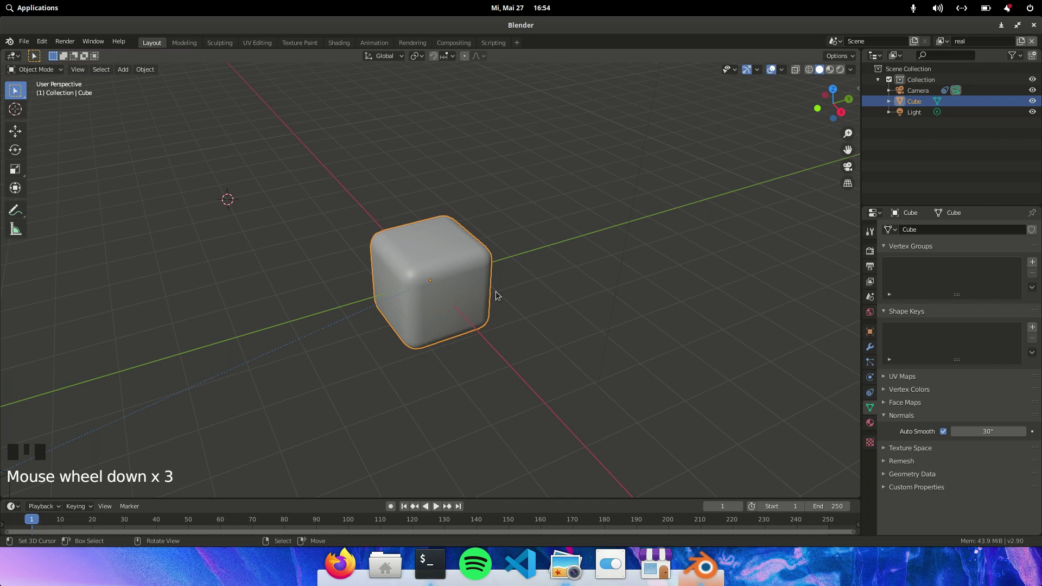
key("Tab")
key("r")
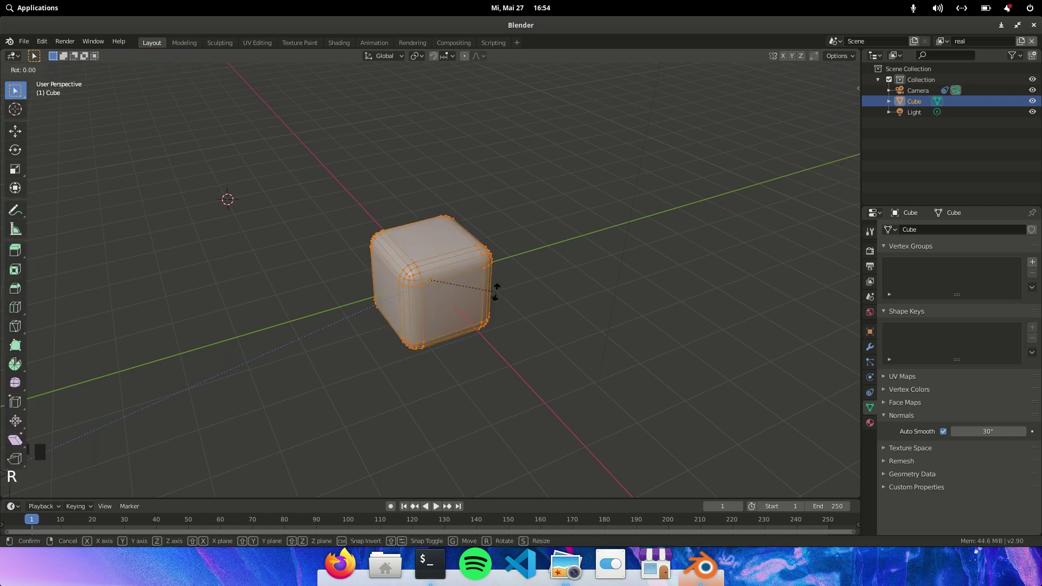
key("x")
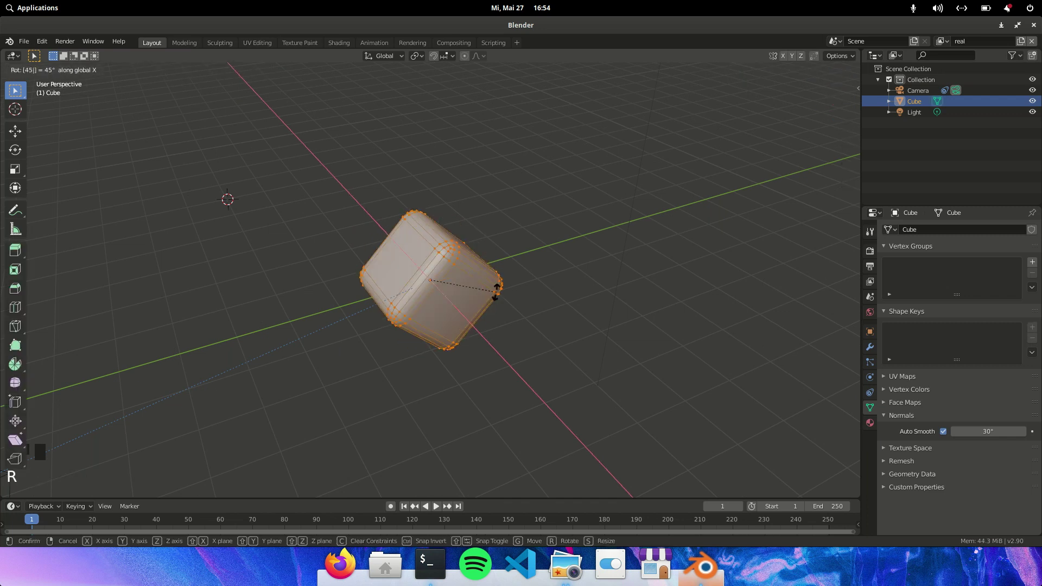
left_click(495, 287)
key("Tab")
middle_click_drag(497, 290, 402, 251)
scroll(363, 271, "up", 2)
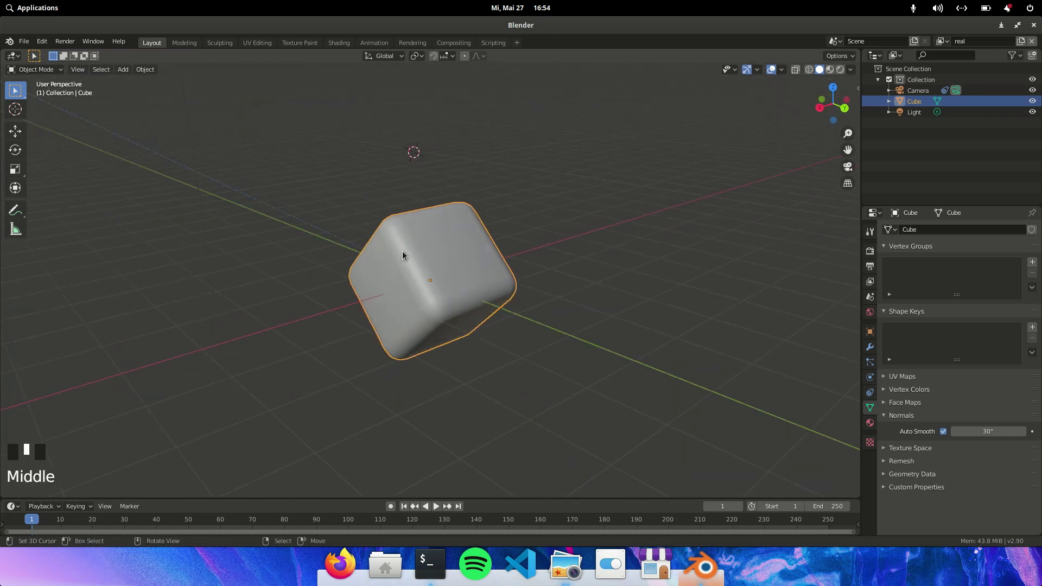
- Add an Image Texture node to the cube's material in the Shading workspace, placed left of the Principled BSDF
left_click(338, 42)
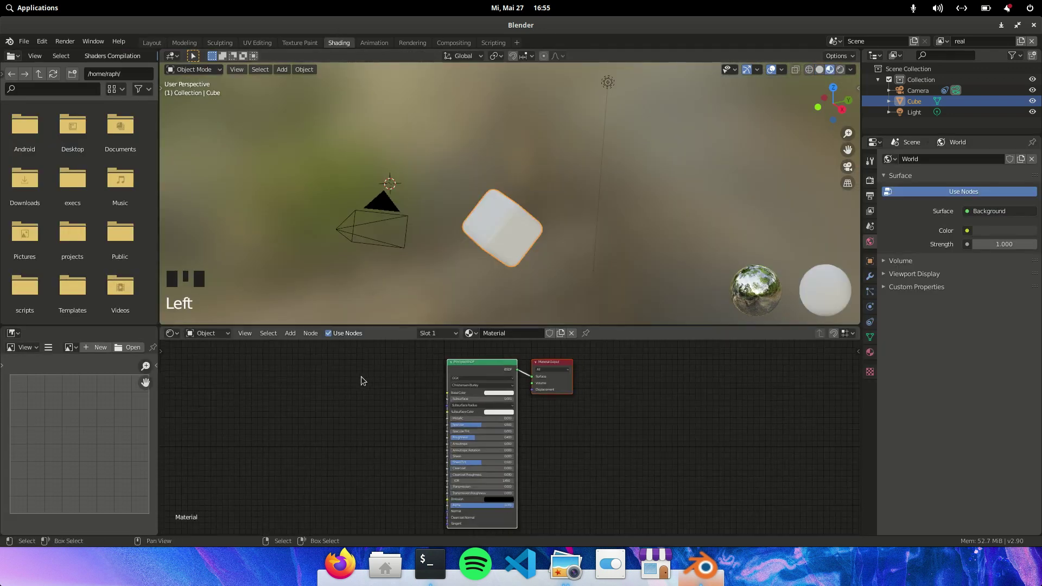
key("shift+a")
left_click(388, 399)
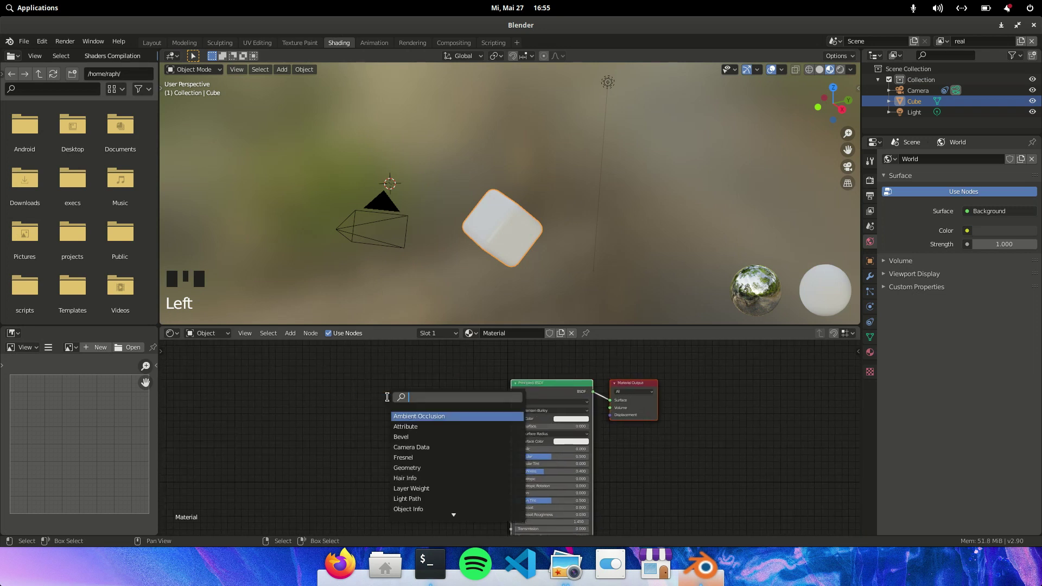
type("im")
key("Return")
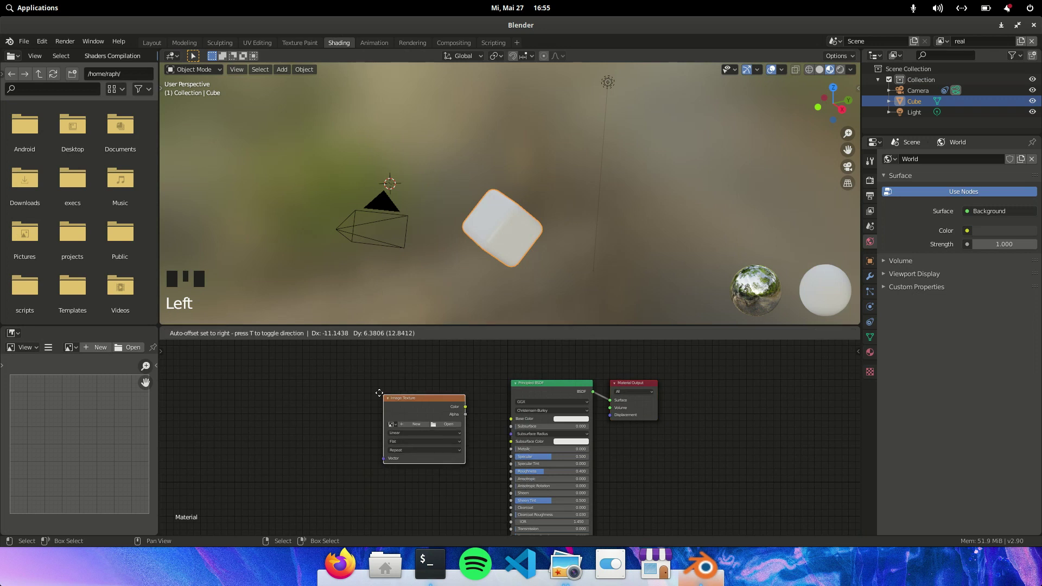
left_click(295, 395)
middle_click_drag(255, 426, 305, 414)
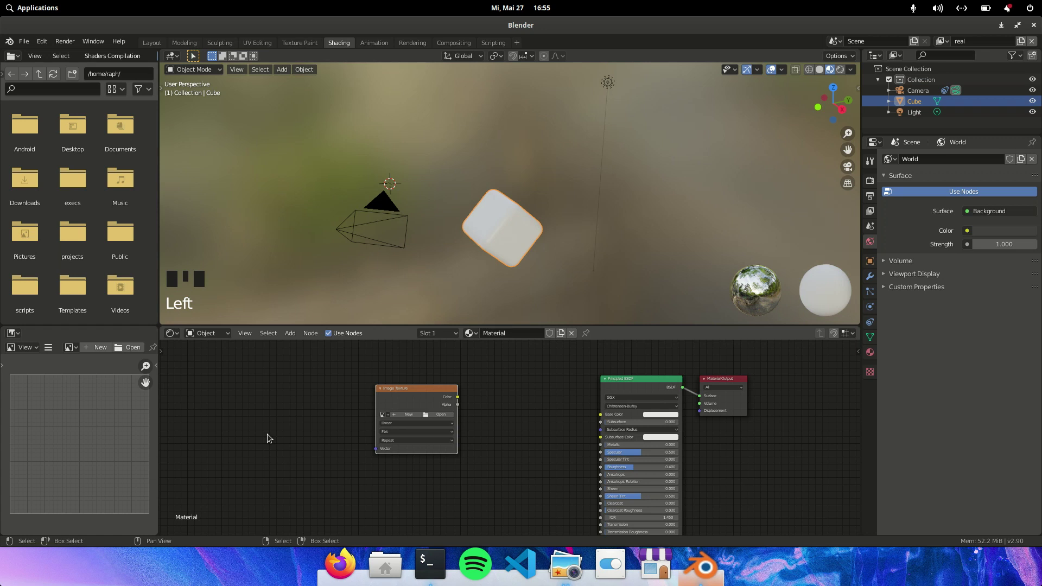
- Attach Mapping and Texture Coordinate nodes to the Image Texture node and assign the defect0 image to it
key("ctrl+t")
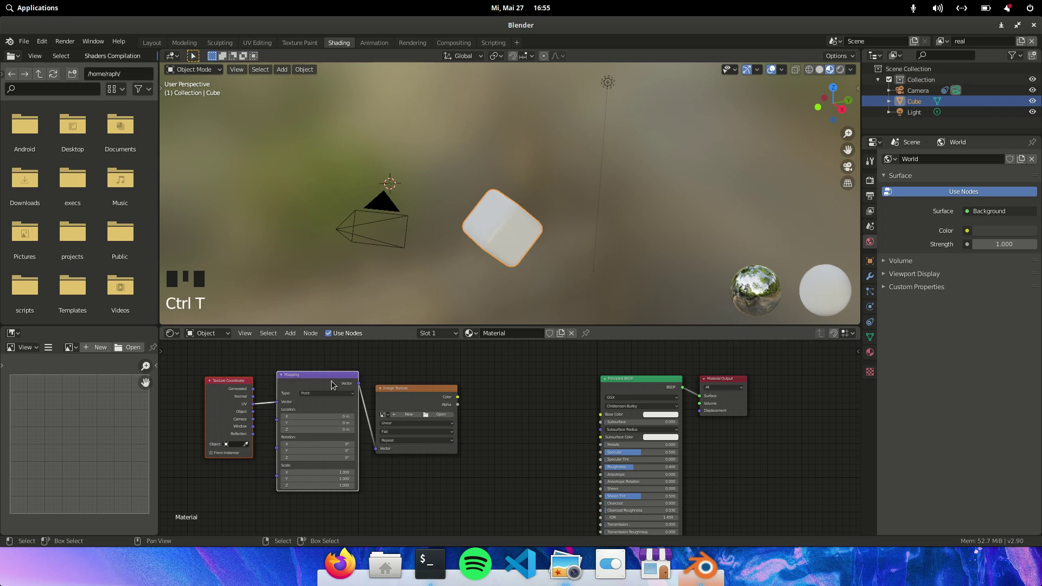
left_click_drag(414, 389, 418, 391)
middle_click_drag(518, 438, 437, 441)
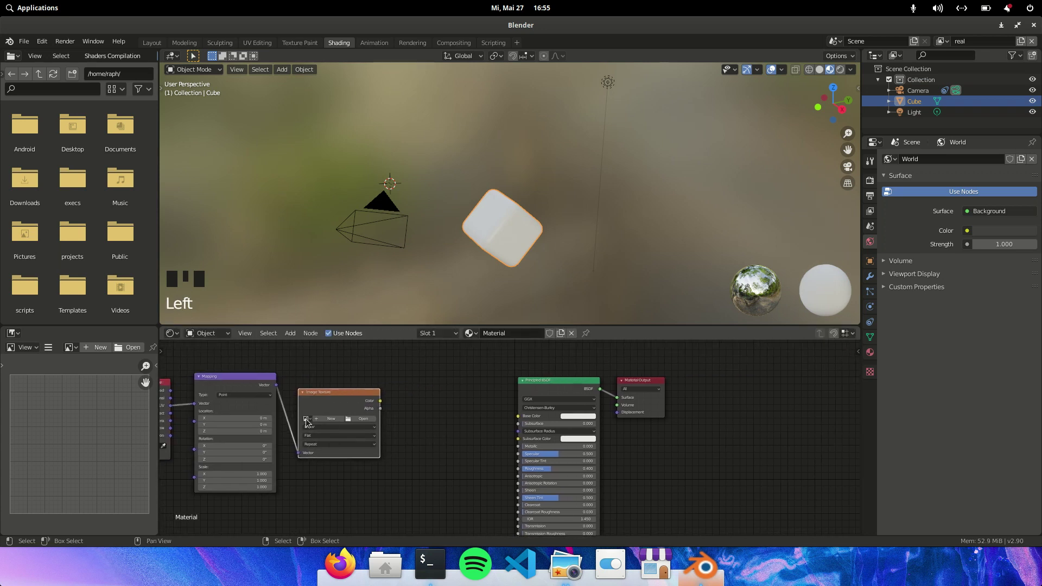
scroll(306, 422, "up", 2)
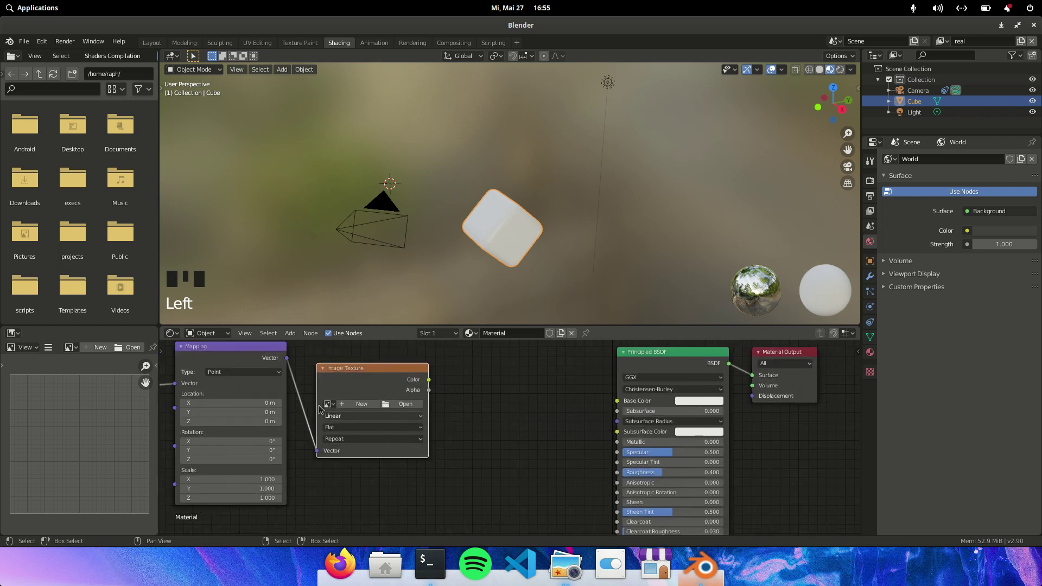
left_click(327, 404)
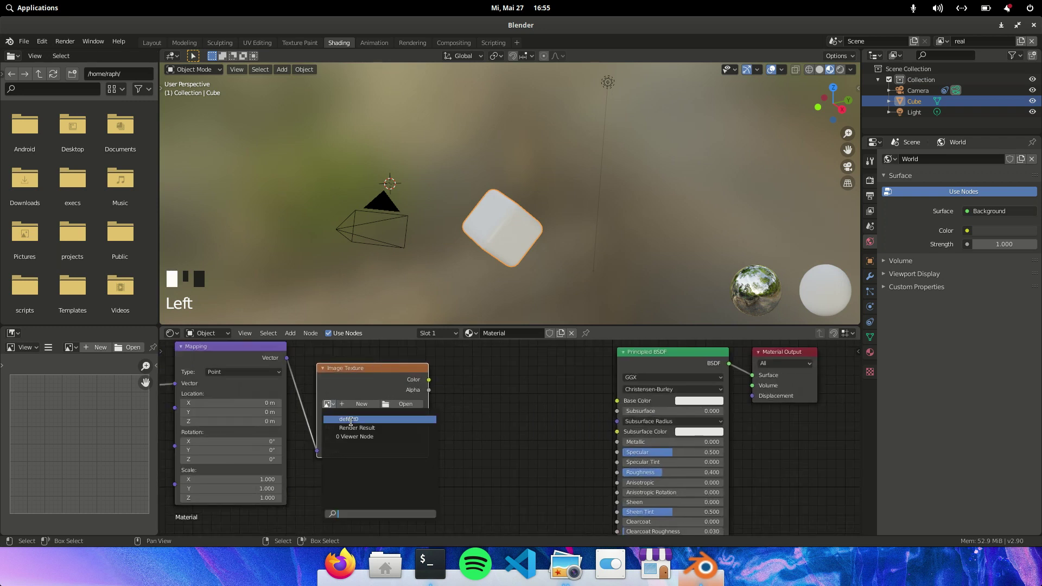
left_click(350, 420)
- Add a MixRGB node above and between defect0 and the Principled BSDF, and connect defect0's Alpha output to its Fac input
middle_click_drag(475, 421, 428, 434)
scroll(427, 430, "down", 1)
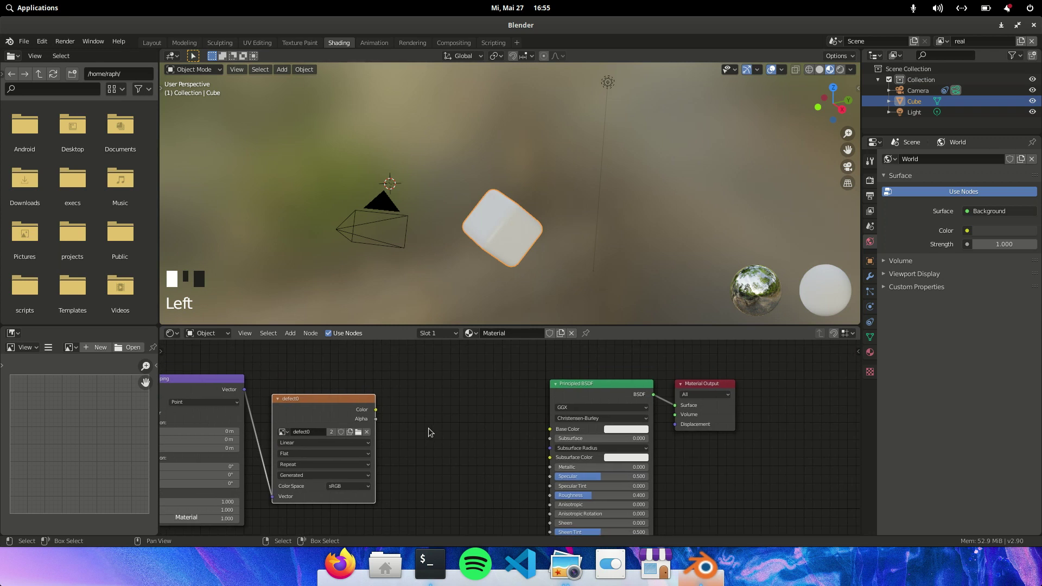
key("shift+a")
left_click(418, 412)
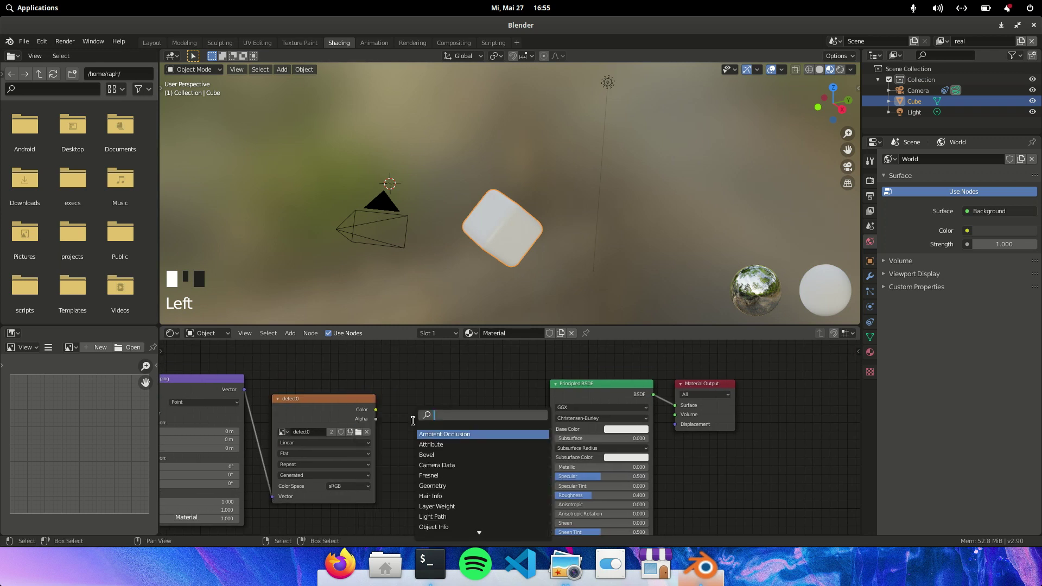
type("mix")
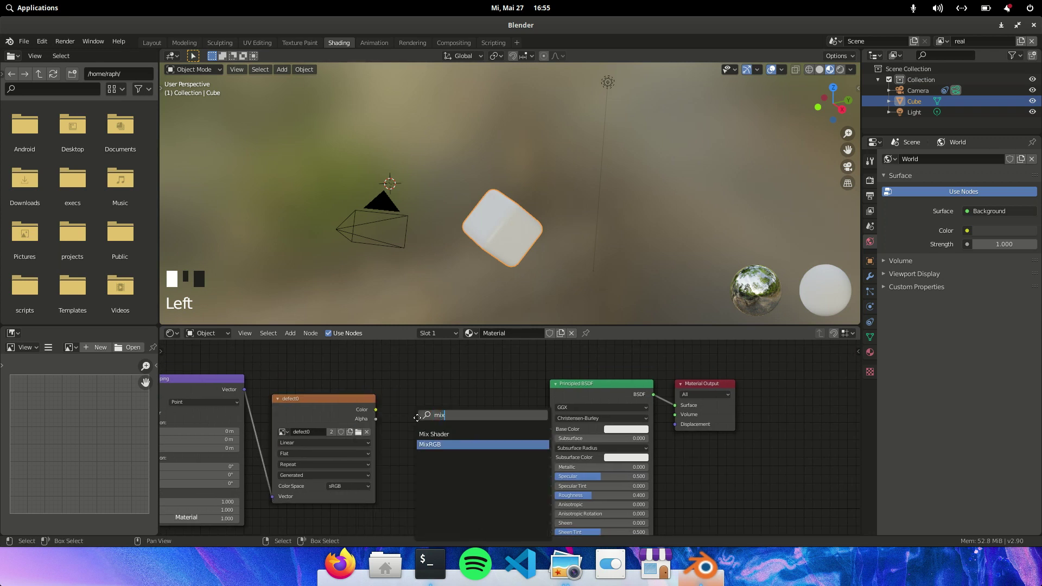
key("Return")
left_click(439, 346)
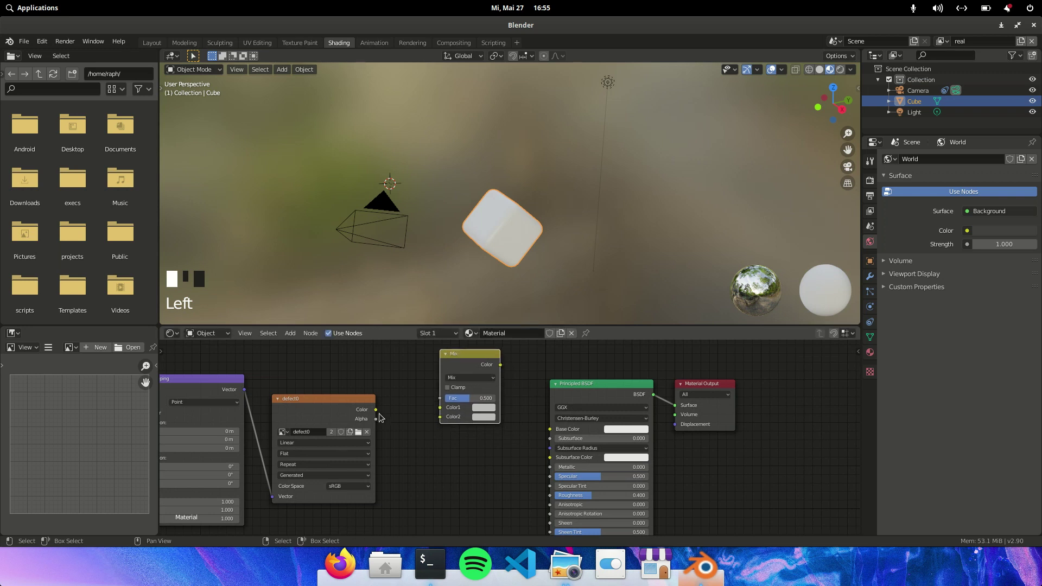
left_click_drag(375, 420, 440, 398)
left_click_drag(471, 355, 474, 347)
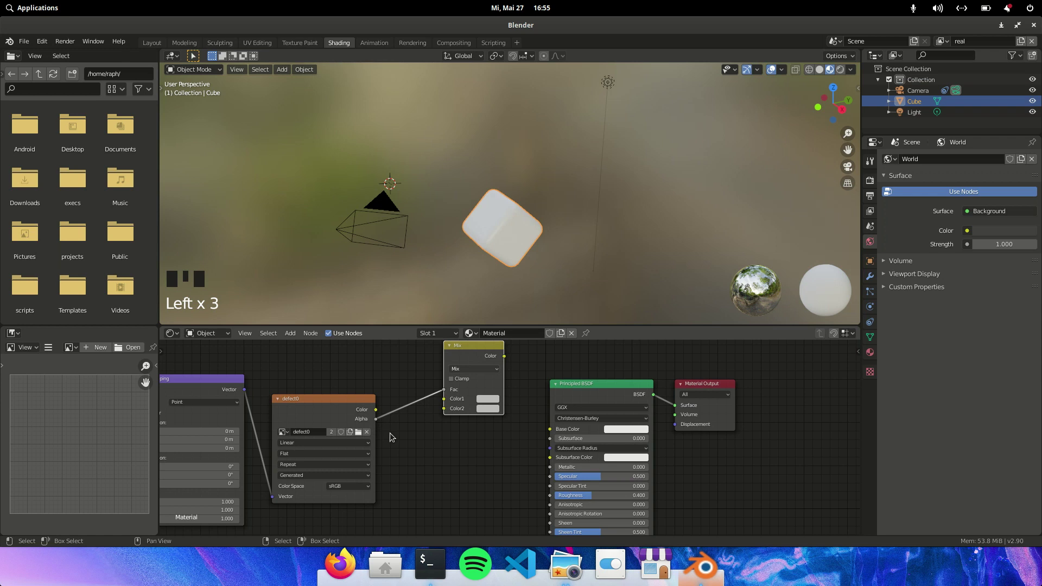
- Shift the Principled BSDF and Material Output nodes to the right, and connect the Mix node's Color output to Base Color
left_click_drag(567, 364, 773, 481)
left_click_drag(637, 386, 706, 377)
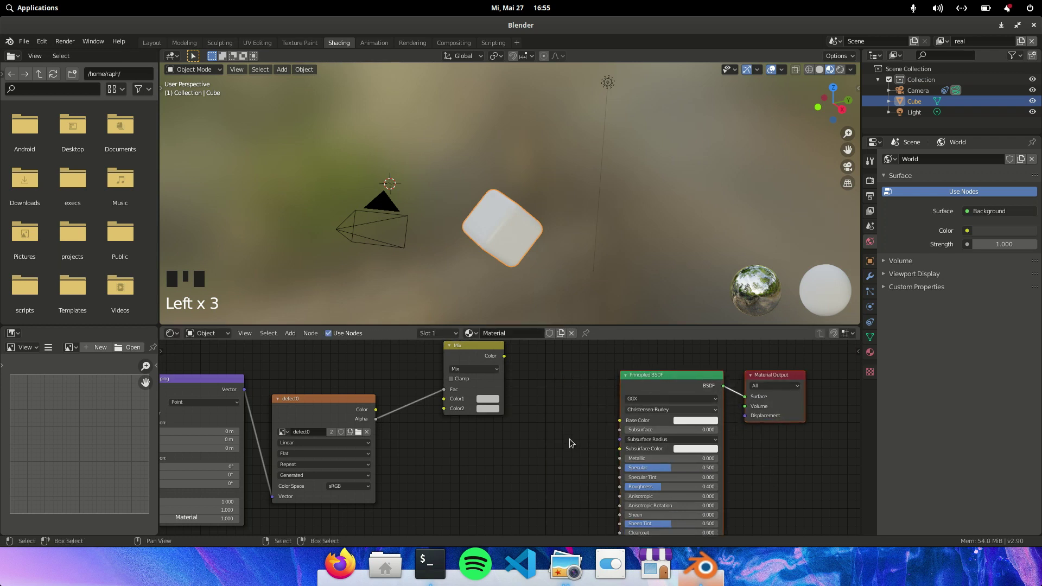
scroll(551, 441, "down", 3)
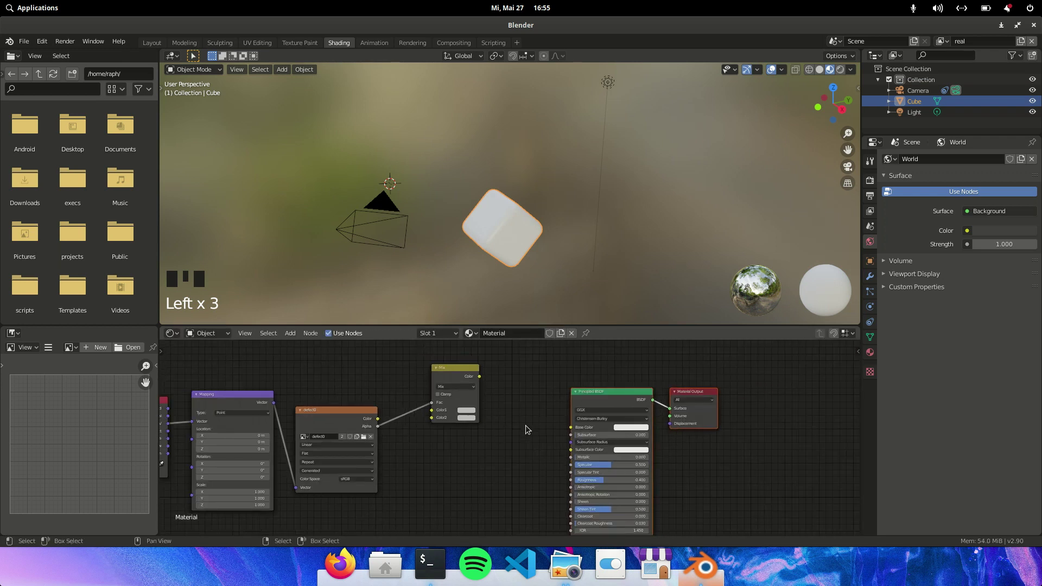
left_click_drag(456, 367, 570, 427)
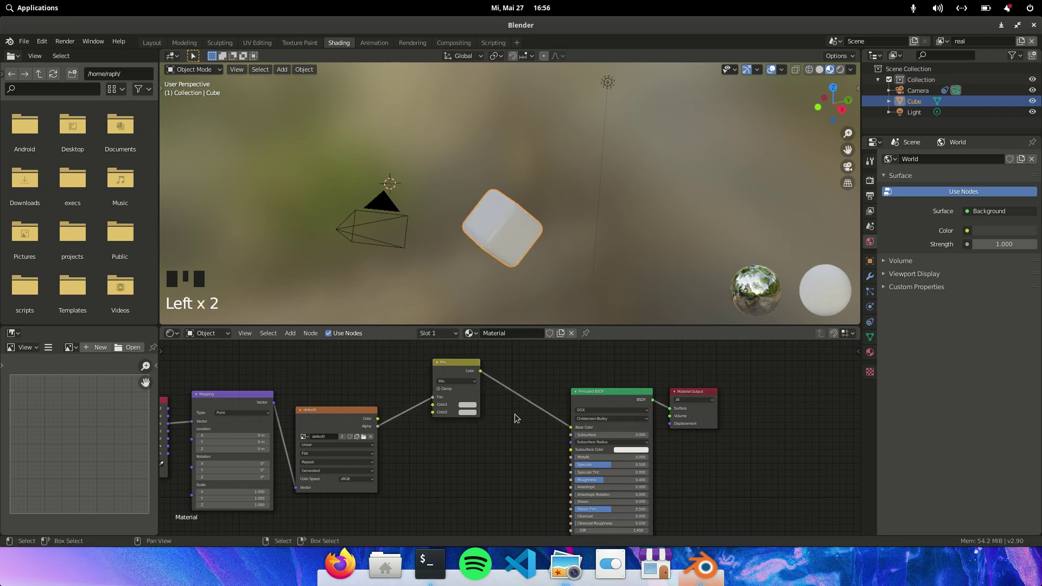
- Set the Mix node's Color1 to a deep blue
scroll(507, 416, "up", 1)
left_click(463, 402)
left_click_drag(481, 334, 503, 307)
- Set the Principled BSDF's Roughness to 0.109, and both its Clearcoat and Clearcoat Roughness to 1.000
middle_click_drag(526, 464, 513, 442)
left_click_drag(596, 460, 573, 459)
left_click_drag(576, 500, 648, 510)
scroll(510, 245, "up", 3)
middle_click_drag(509, 245, 491, 228)
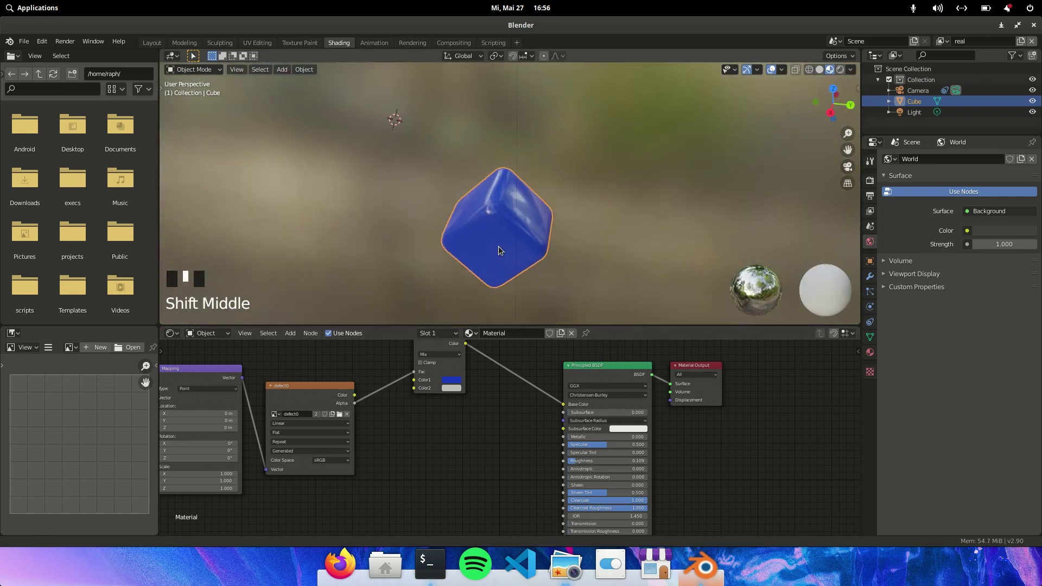
scroll(499, 232, "up", 3)
scroll(510, 223, "down", 3)
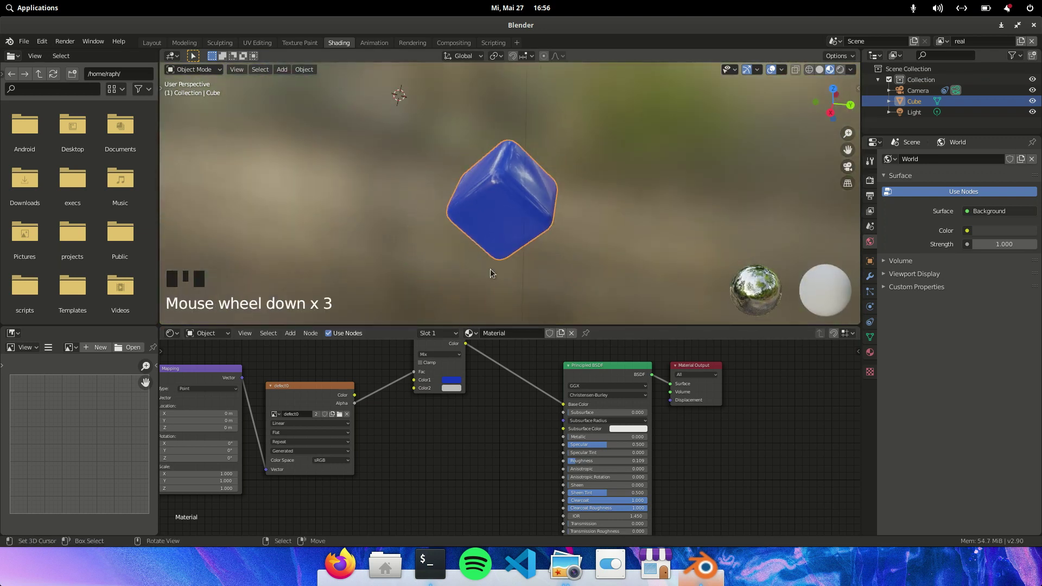
scroll(487, 409, "down", 1)
middle_click_drag(453, 412, 515, 435)
scroll(436, 426, "up", 5)
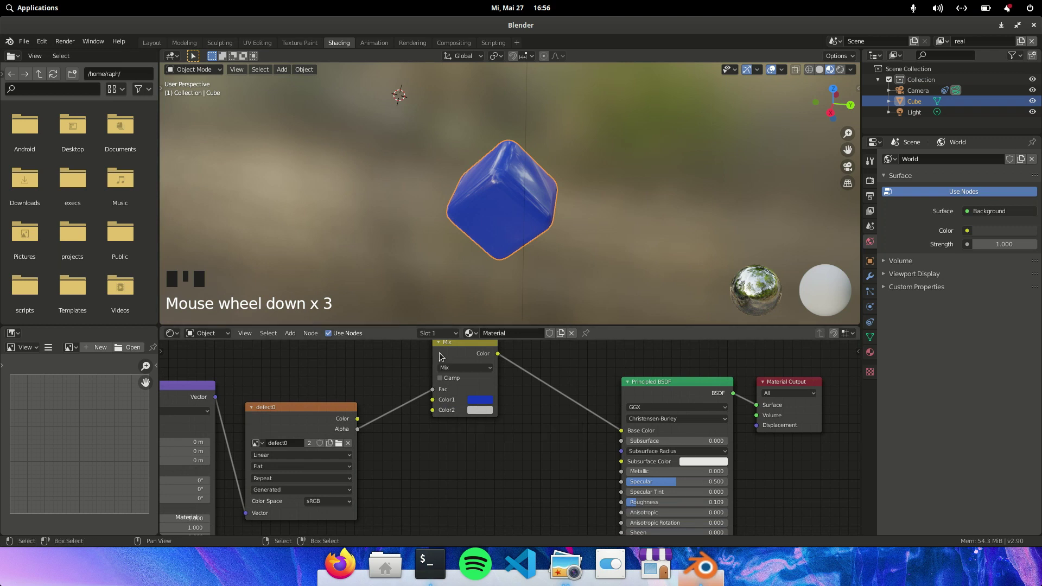
- Switch to the Texture Paint workspace and show the cube in Material Preview shading
left_click(291, 42)
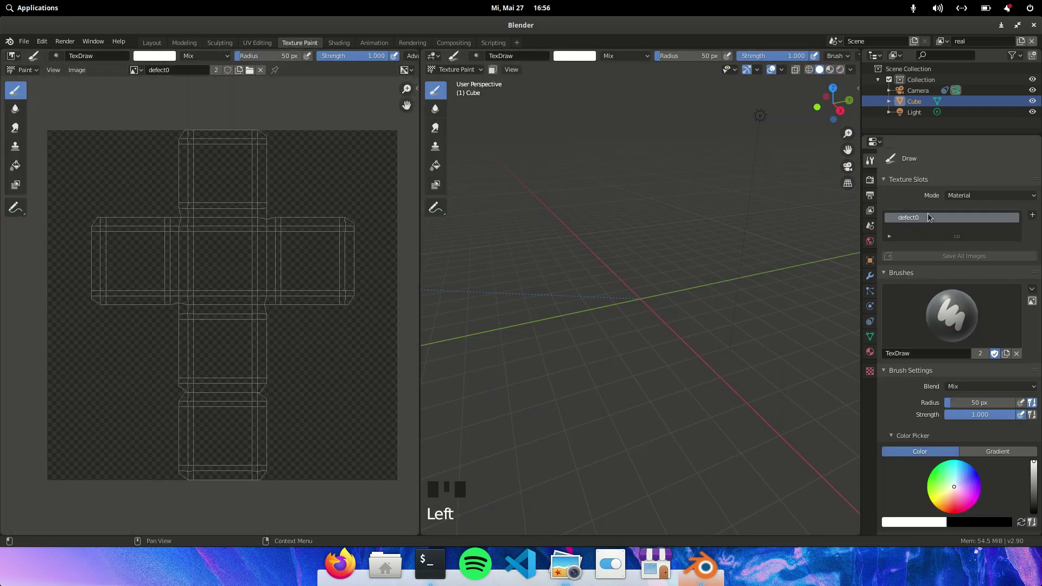
left_click(831, 70)
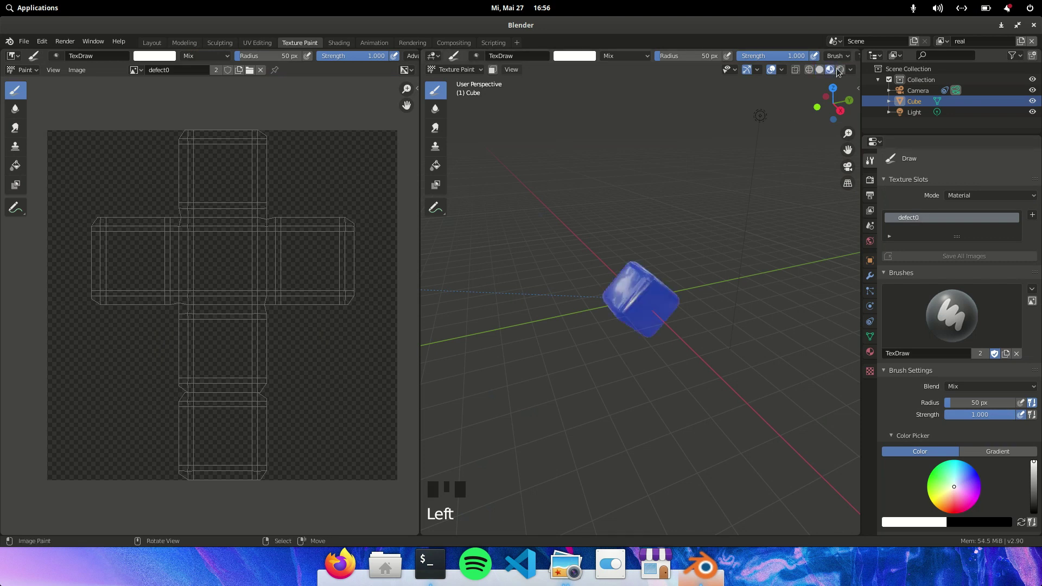
left_click(840, 69)
left_click(829, 69)
scroll(689, 292, "up", 5)
mouse_move(674, 291)
middle_mouse_down()
mouse_move(675, 278)
mouse_move(564, 284)
mouse_move(658, 288)
mouse_move(609, 288)
mouse_move(684, 304)
middle_mouse_up()
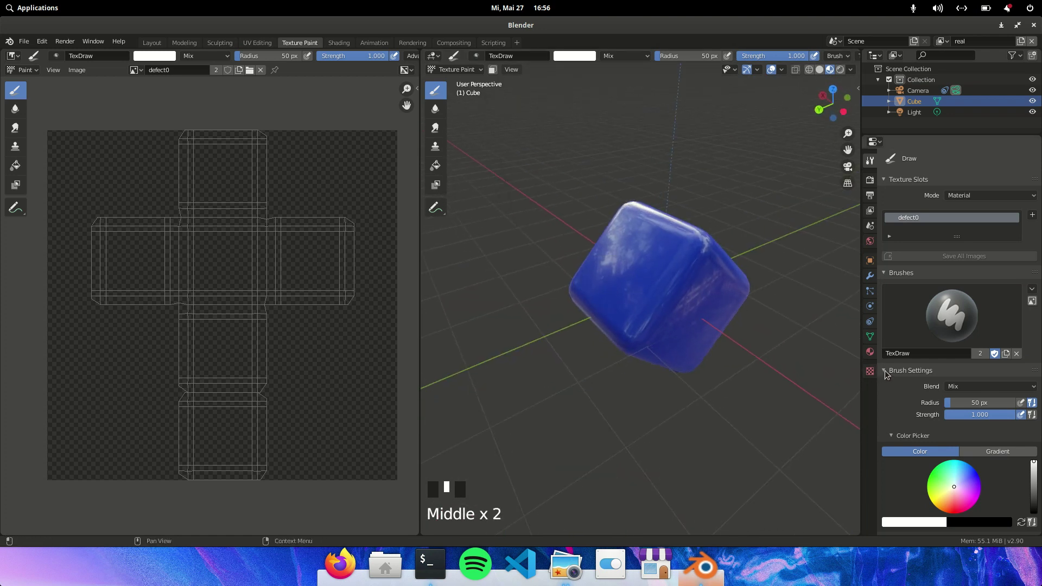
- Create a brush texture and load alpha_scratch_2_horizontal_centered.png into it from the projects/hallucinogen/brushes folder
left_click(870, 372)
left_click(943, 177)
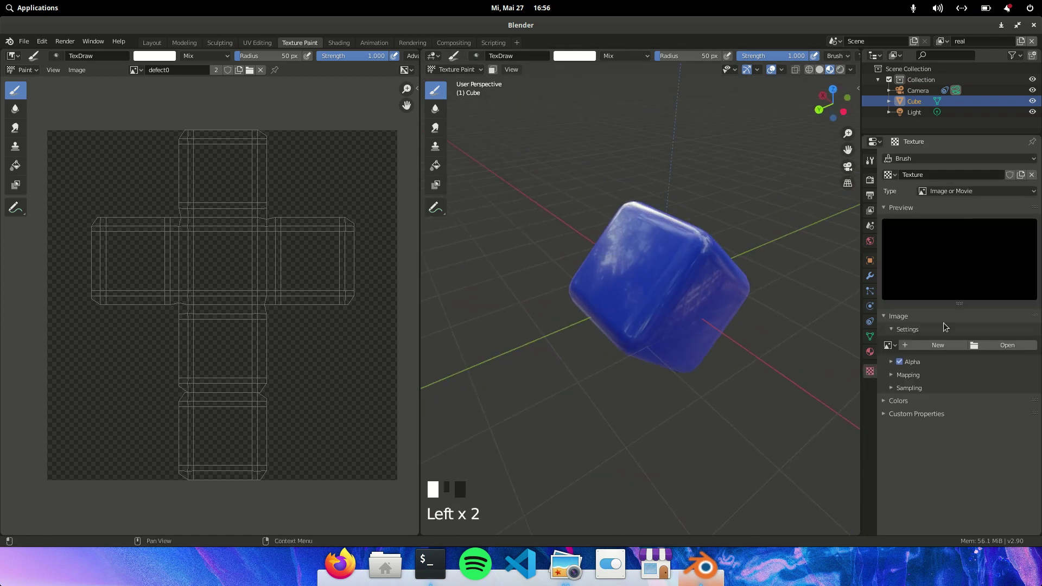
left_click(988, 347)
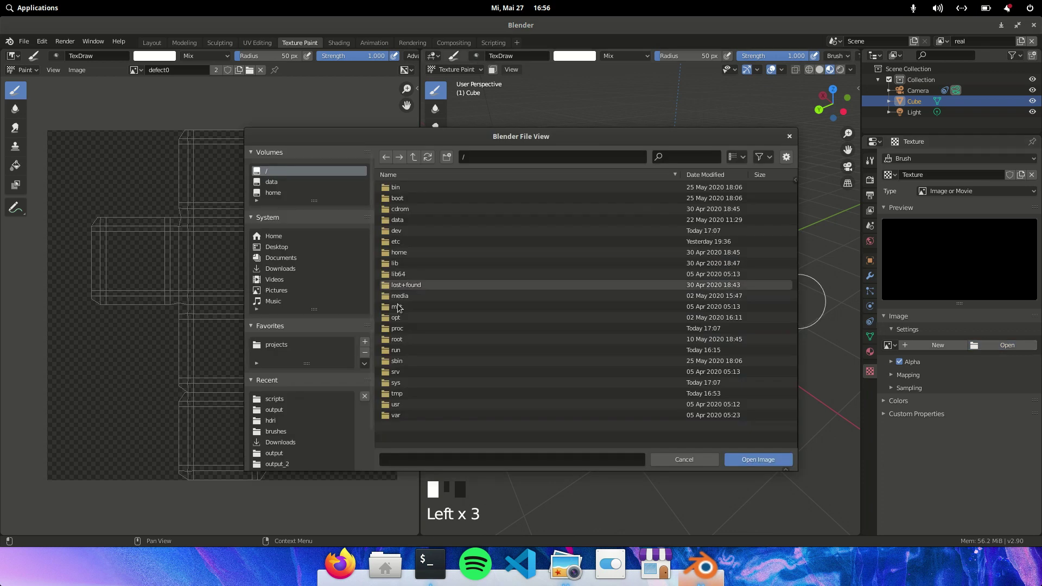
left_click(283, 345)
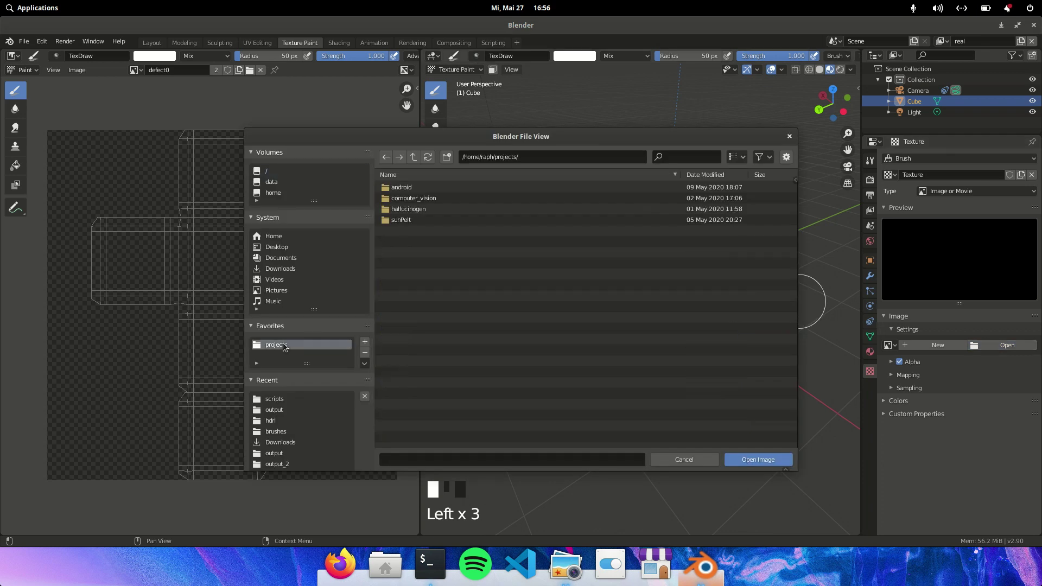
double_click(412, 209)
double_click(411, 198)
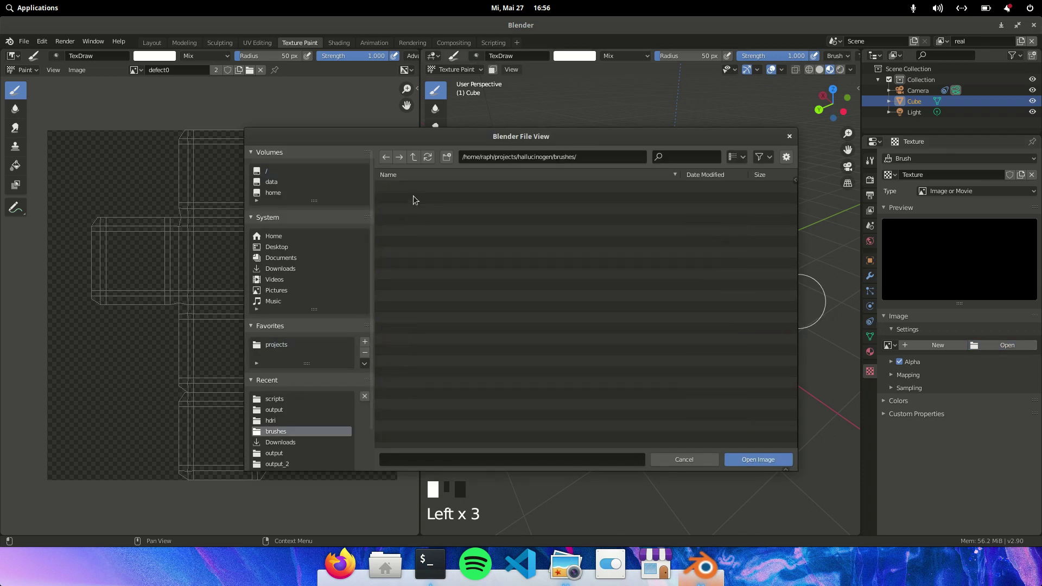
double_click(435, 199)
- Set the TexDraw brush's texture mapping to Stencil
mouse_move(678, 337)
middle_mouse_down()
mouse_move(700, 338)
mouse_move(659, 330)
middle_mouse_up()
mouse_move(754, 347)
middle_mouse_down("shift")
mouse_move(712, 327)
mouse_move(604, 338)
mouse_move(740, 337)
middle_mouse_up("shift")
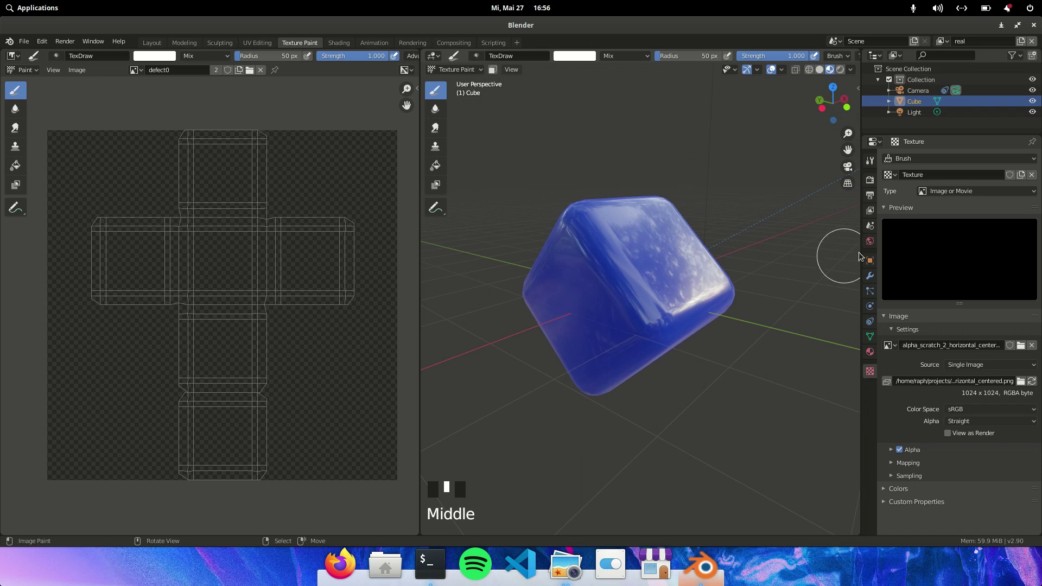
left_click(870, 161)
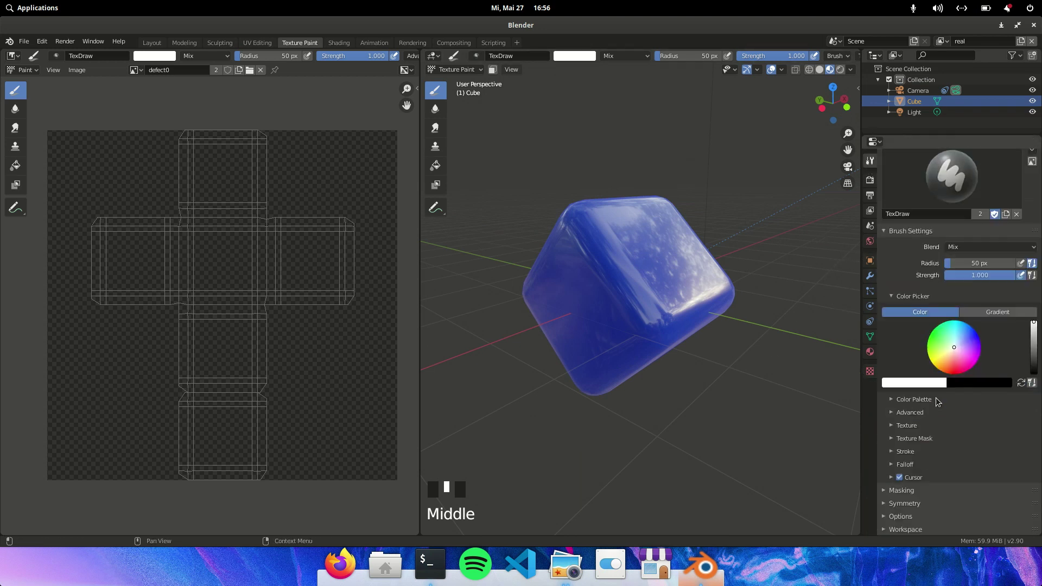
left_click(896, 426)
scroll(895, 426, "down", 3)
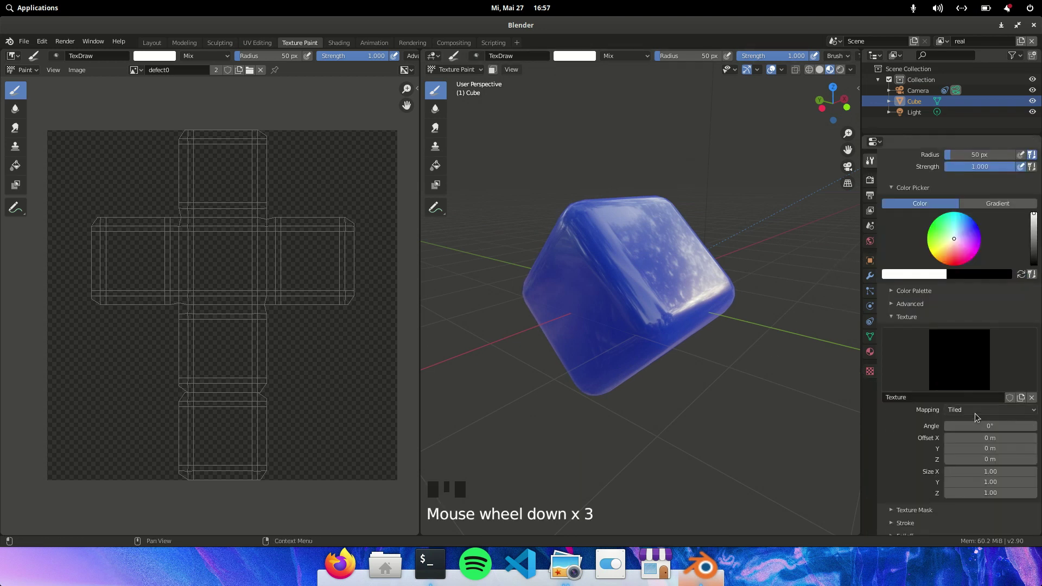
left_click(971, 409)
left_click(959, 470)
- Paint one scratch stroke across the cube with the textured brush
mouse_move(657, 432)
middle_mouse_down()
mouse_move(671, 430)
mouse_move(639, 431)
middle_mouse_up()
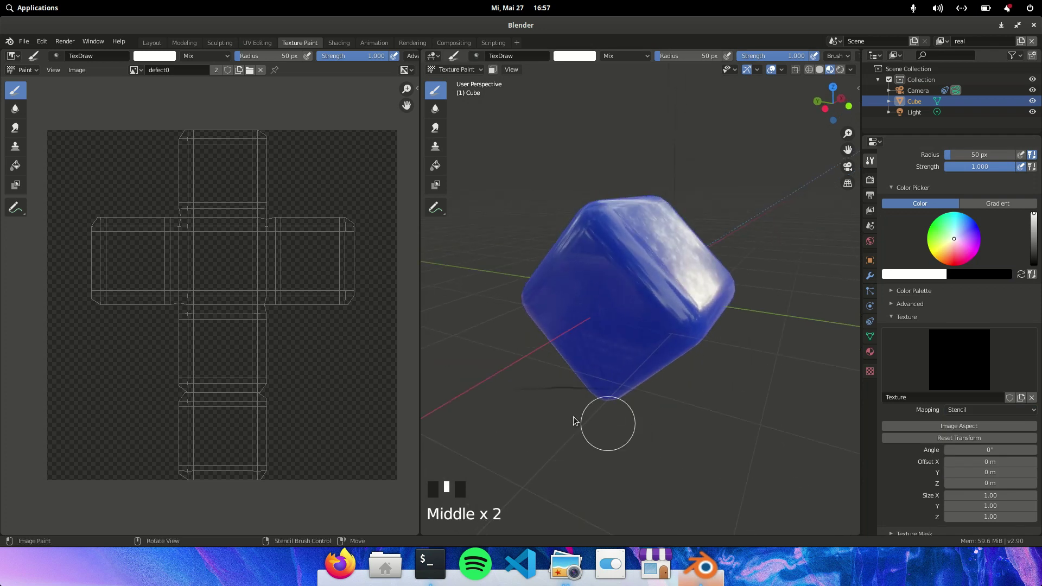
middle_click_drag(564, 388, 598, 429)
middle_click_drag(508, 427, 627, 438)
left_click_drag(528, 392, 653, 383)
mouse_move(652, 425)
middle_mouse_down()
mouse_move(691, 394)
mouse_move(609, 414)
mouse_move(698, 414)
middle_mouse_up()
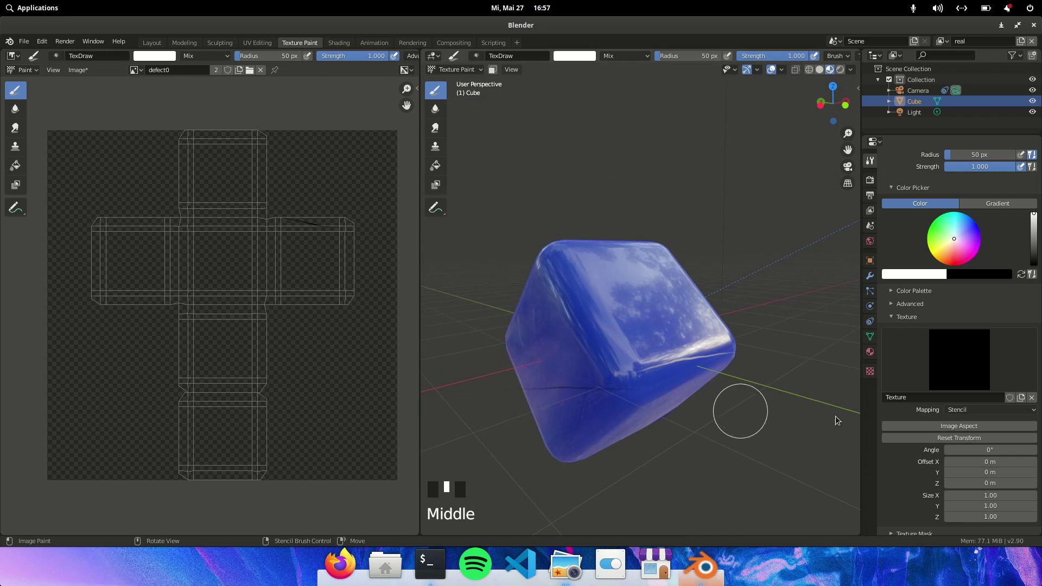
- Change the brush texture mapping to Random and enable random rotation with a Random Angle of 10°
left_click(965, 410)
left_click(957, 459)
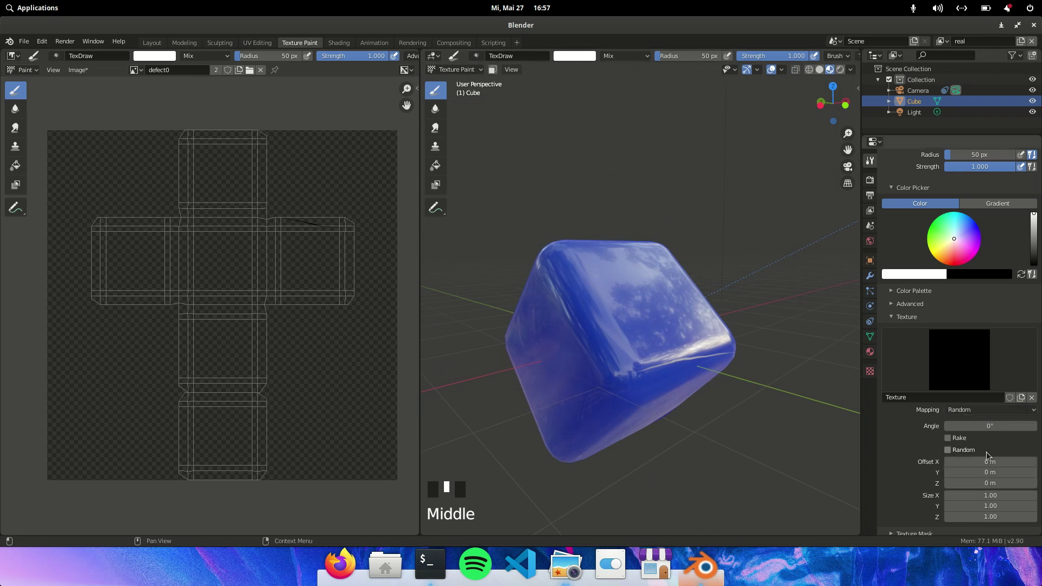
left_click(947, 450)
left_click(993, 461)
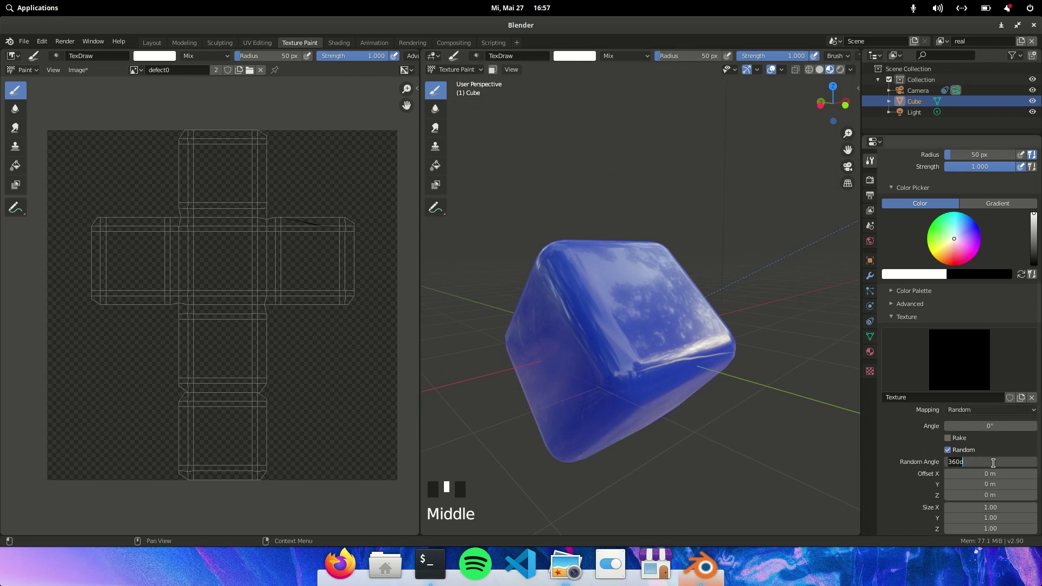
- Paint scratches along several edges and faces of the cube, turning it between strokes
scroll(658, 418, "down", 2)
middle_click_drag(673, 402, 624, 407)
left_click(626, 356)
middle_click_drag(621, 355, 536, 357)
left_click_drag(536, 356, 612, 348)
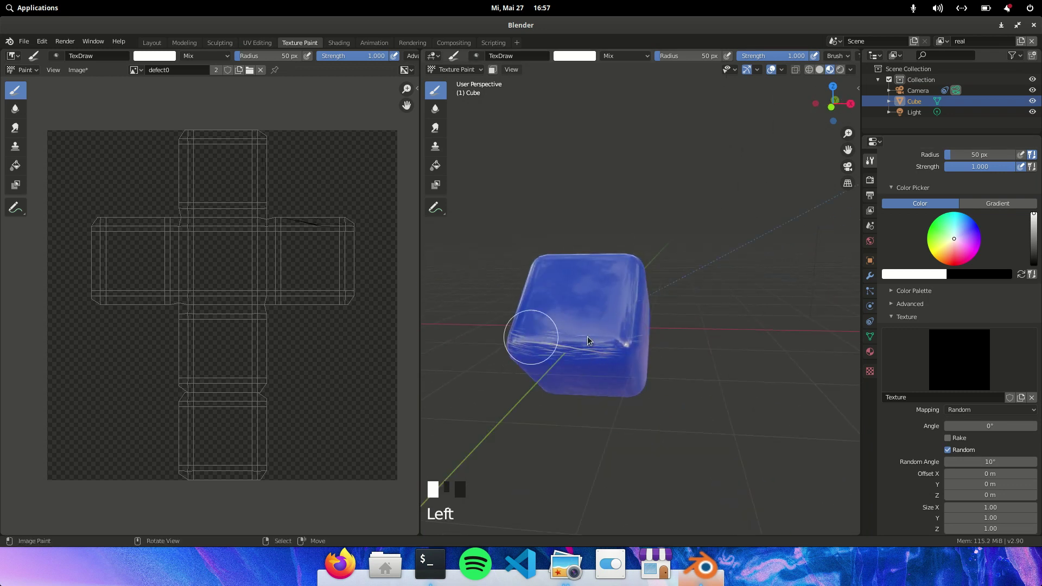
middle_click_drag(675, 353, 647, 334)
left_click_drag(646, 334, 655, 328)
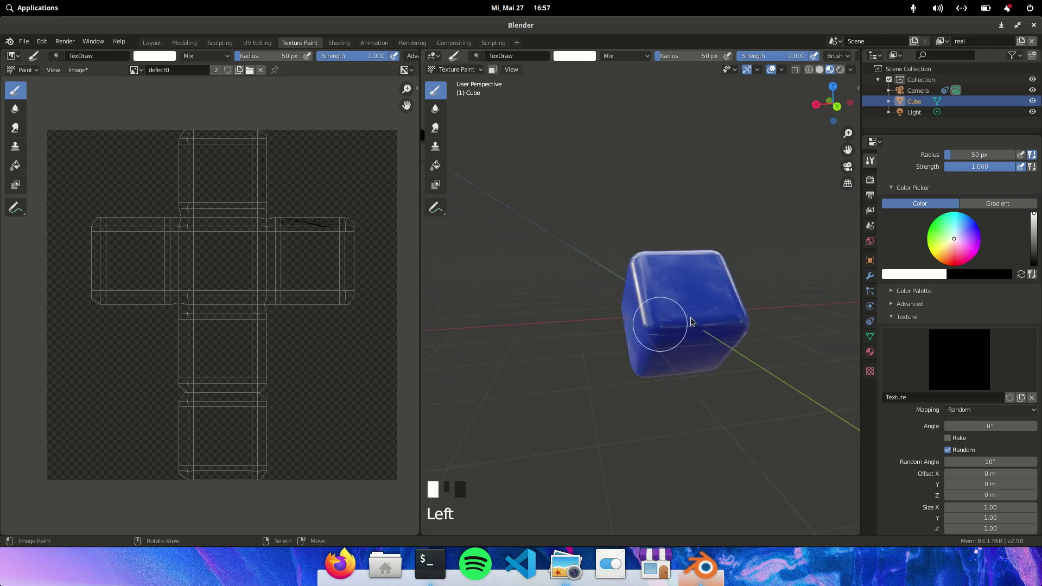
middle_click_drag(712, 339, 672, 341)
left_click_drag(672, 342, 695, 346)
middle_click_drag(672, 344, 651, 372)
left_click(685, 342)
scroll(666, 383, "up", 2)
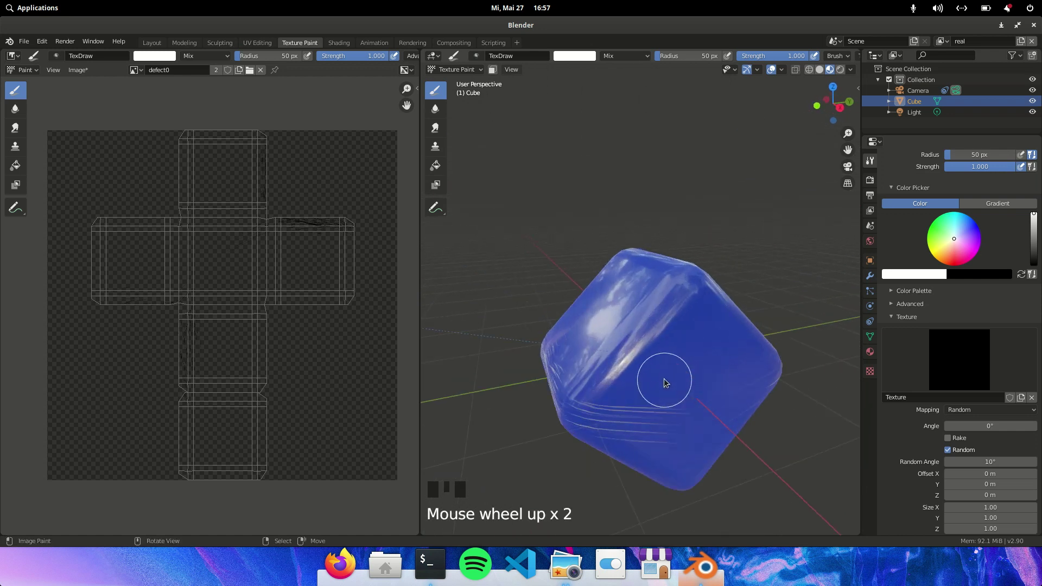
- Return to the Shading workspace and move the Mix node further up, clear of defect0
left_click(338, 43)
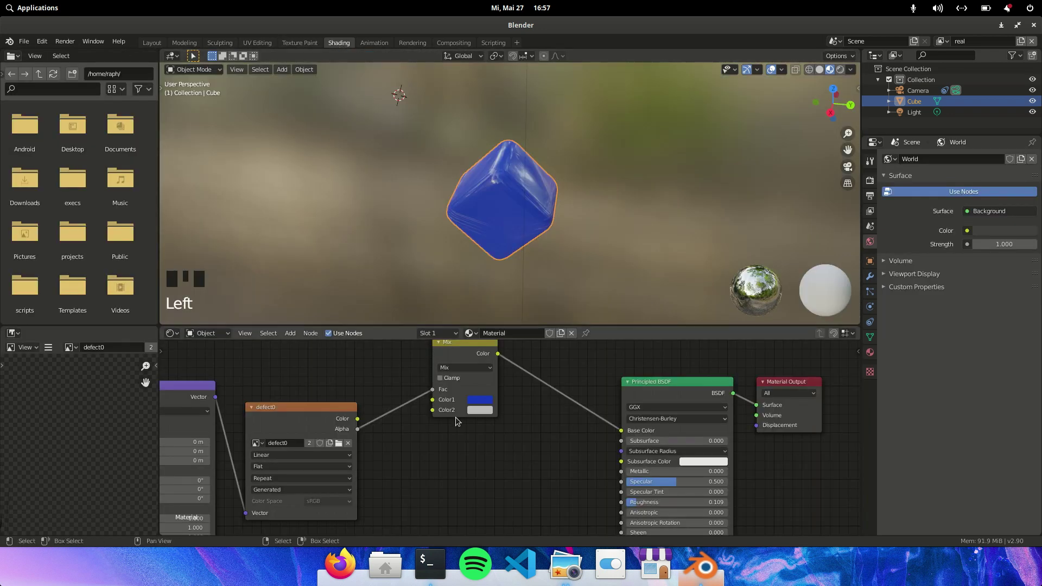
scroll(444, 425, "down", 1)
left_click_drag(446, 426, 463, 399)
middle_click_drag(492, 451, 476, 419)
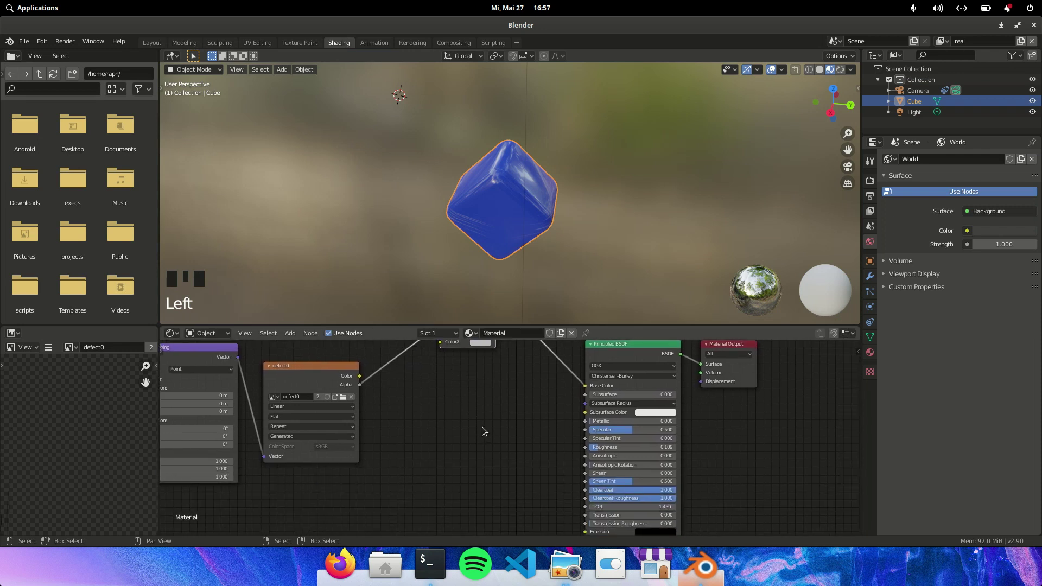
- Preview defect0's Alpha output on the cube and examine the painted scratch mask
left_click(334, 368, "ctrl+shift")
left_click(334, 368, "ctrl+shift")
middle_click_drag(553, 231, 492, 223)
scroll(517, 227, "up", 3)
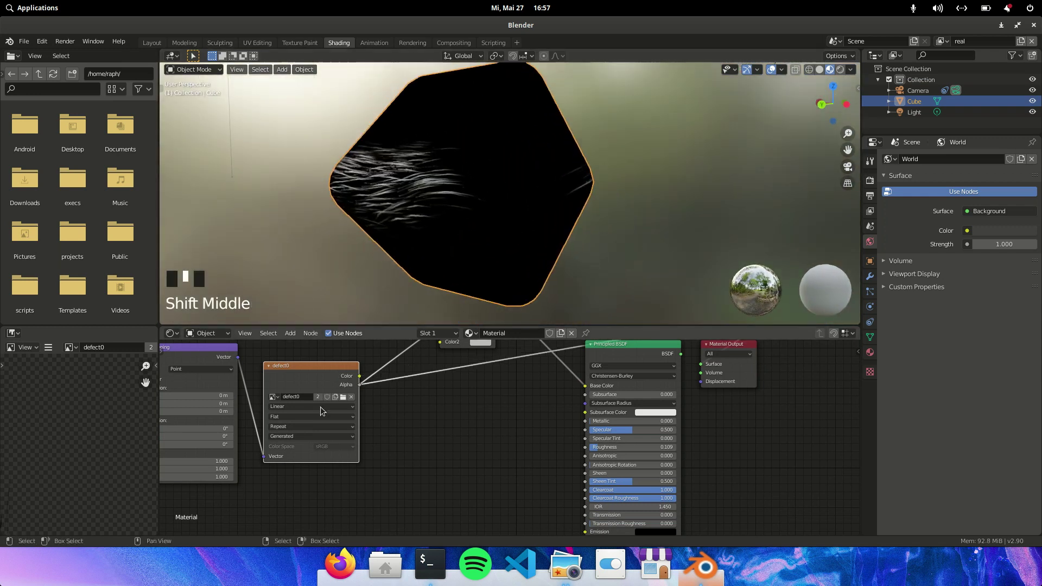
- Connect defect0's Alpha output to Clearcoat Roughness and preview the Principled BSDF on the cube again
left_click_drag(358, 385, 585, 500)
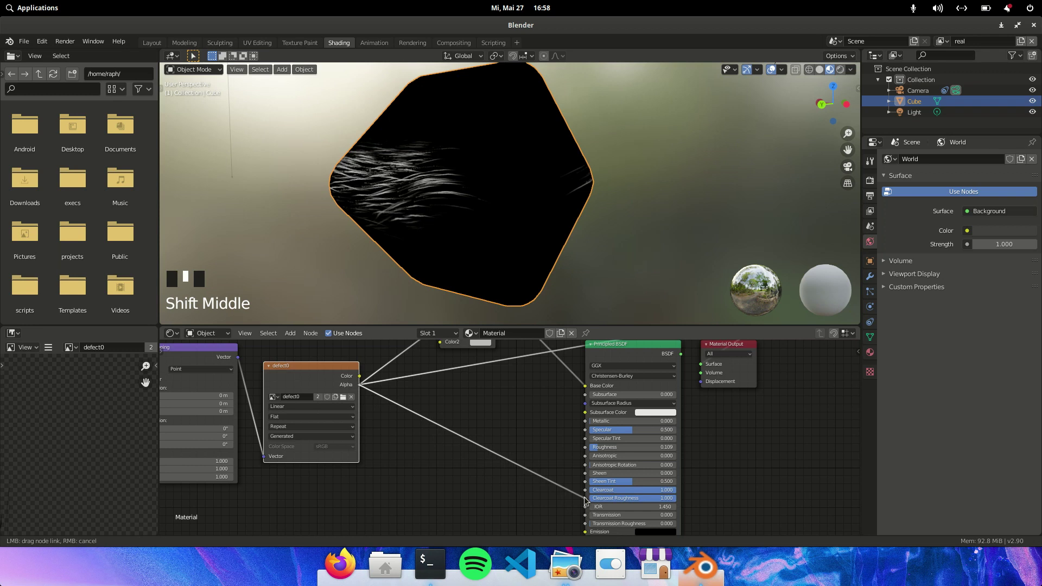
left_click(636, 345, "ctrl+shift")
scroll(413, 168, "up", 3)
middle_click_drag(389, 187, 432, 201)
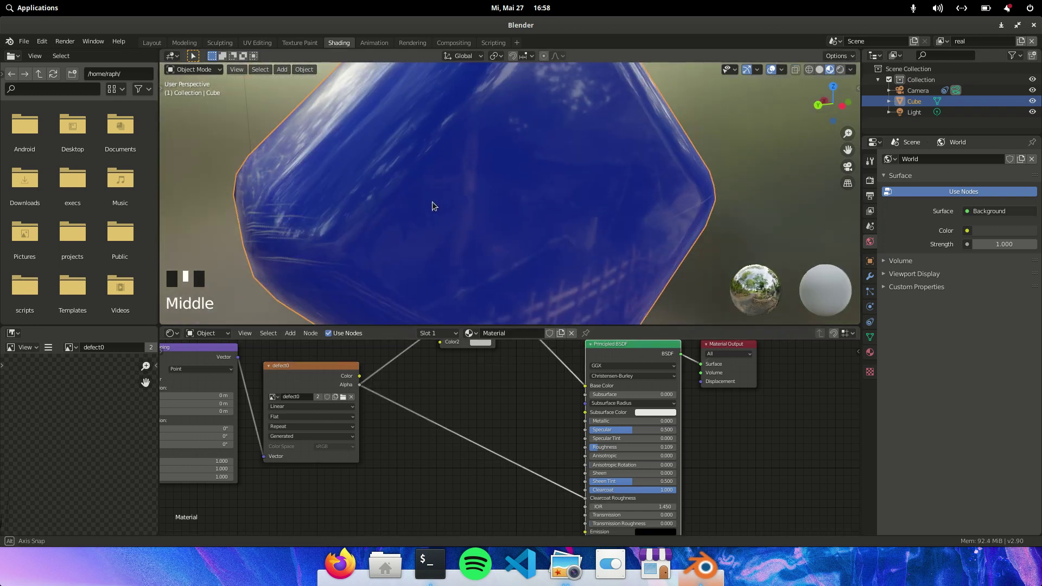
scroll(429, 218, "down", 2)
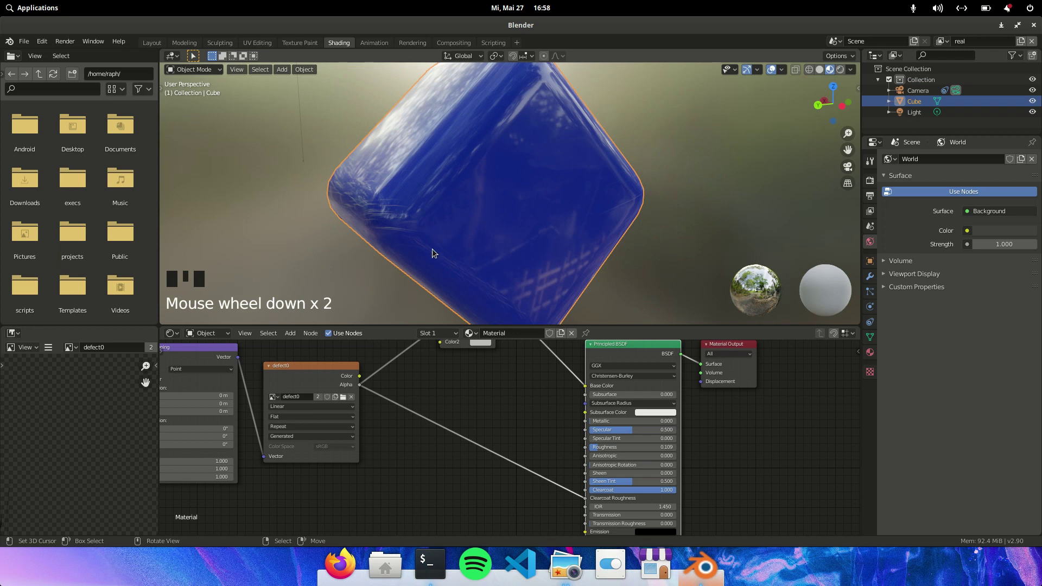
- Connect defect0's Alpha output to Roughness and insert a ColorRamp node into that link
mouse_move(359, 384)
left_mouse_down()
mouse_move(405, 388)
mouse_move(594, 460)
mouse_move(586, 452)
left_mouse_up()
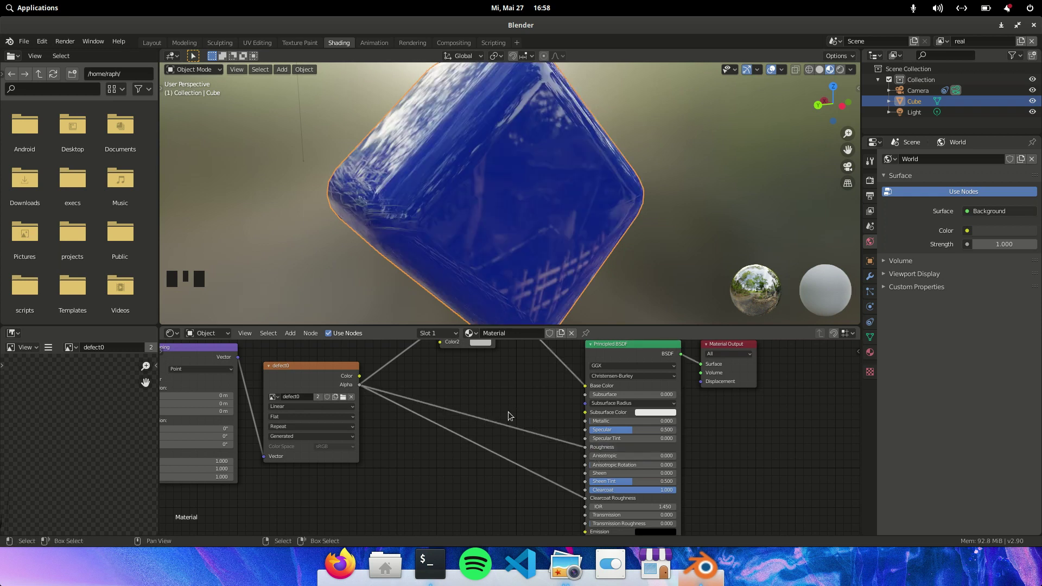
key("shift+a")
left_click(506, 414)
type("colorr")
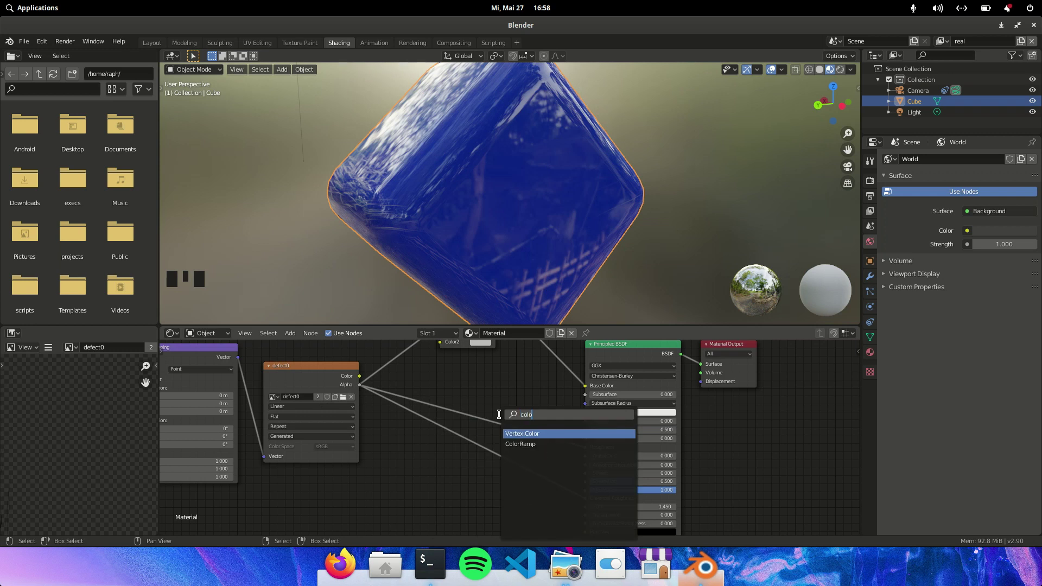
key("Return")
left_click(458, 385)
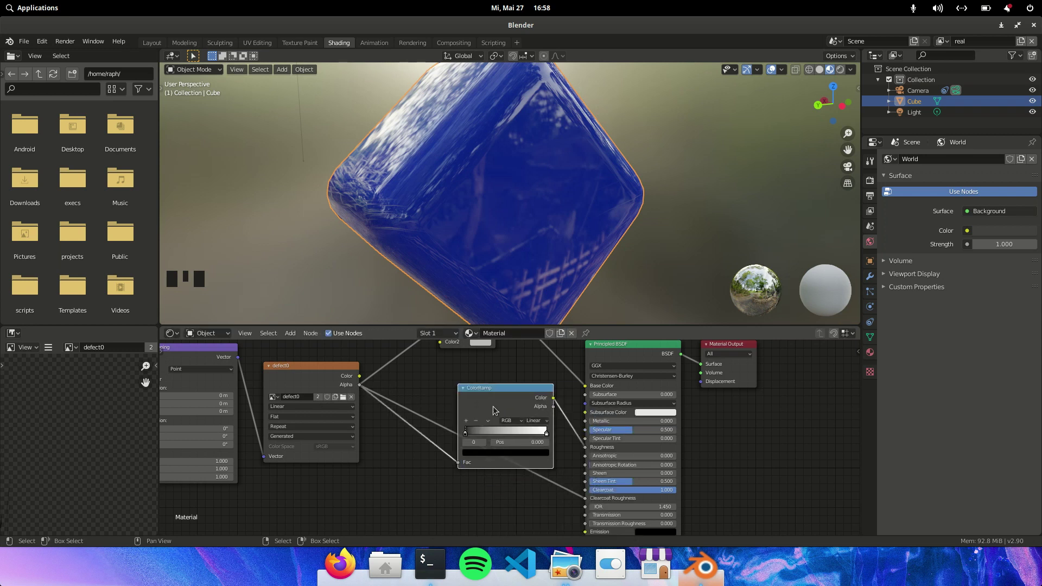
- Raise the ColorRamp's black stop to a grey with value 0.292, and collapse the node
left_click(487, 454)
left_click_drag(531, 396, 531, 379)
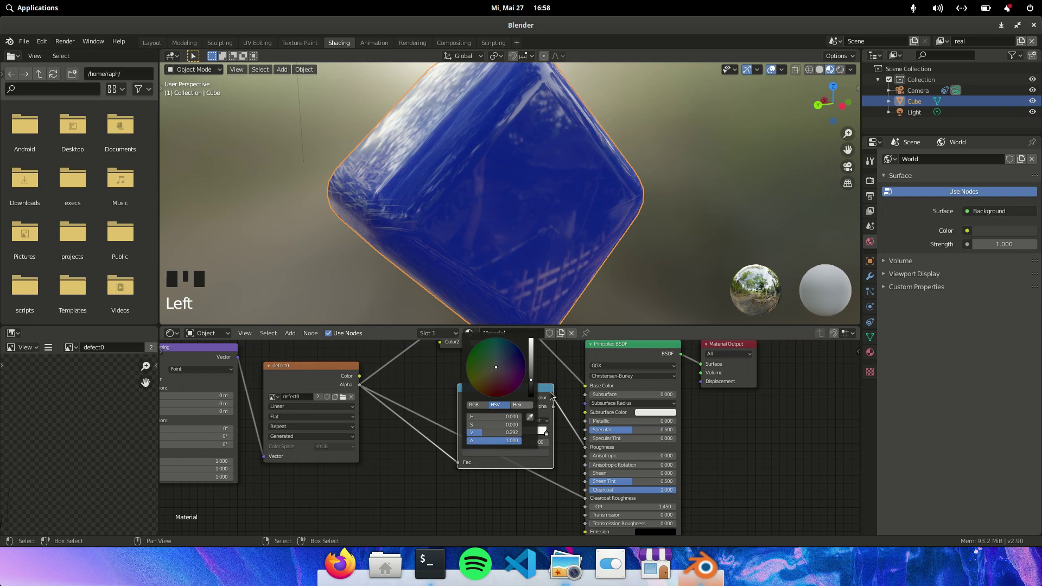
left_click(461, 388)
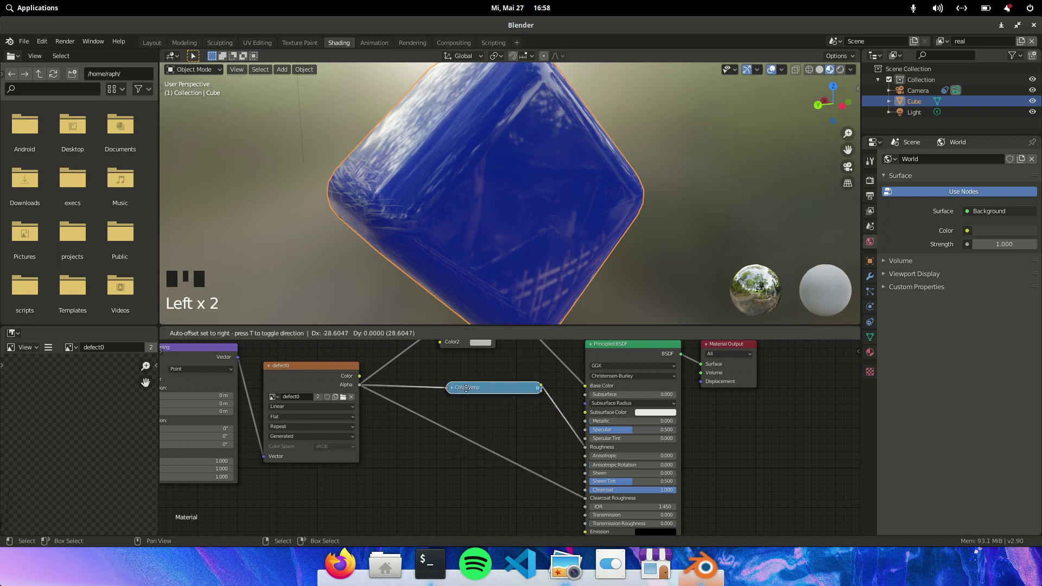
- Add a Bump node below the ColorRamp, between defect0 and the Principled BSDF
key("shift+a")
left_click(434, 419)
type("bump")
key("Return")
left_click(490, 458)
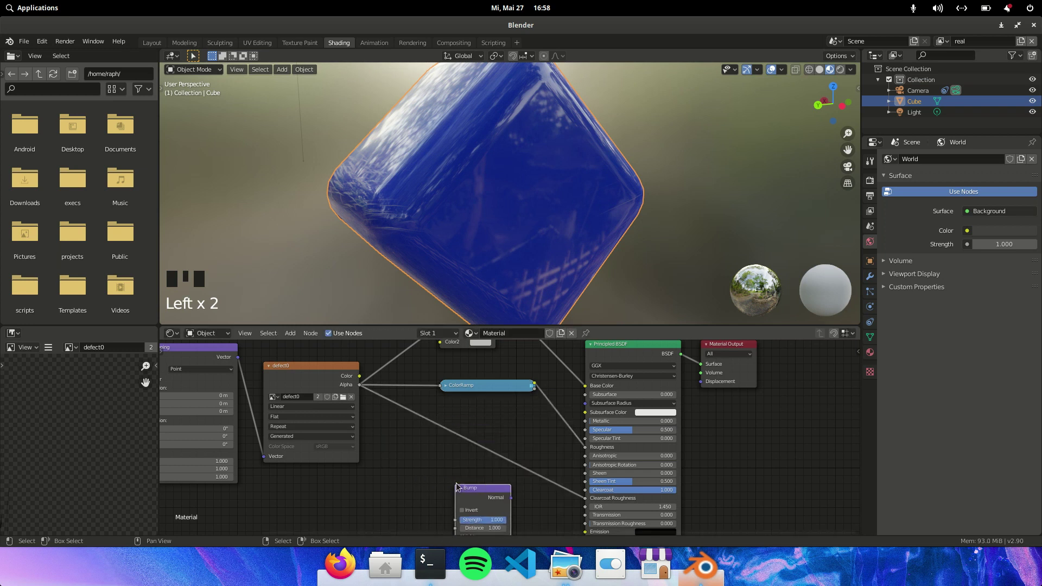
- Connect defect0's Alpha to the Bump node's Height and its Normal output to the Principled BSDF's Normal, with Invert enabled and Strength 0.1
middle_click_drag(489, 459, 467, 427)
left_click_drag(335, 352, 431, 504)
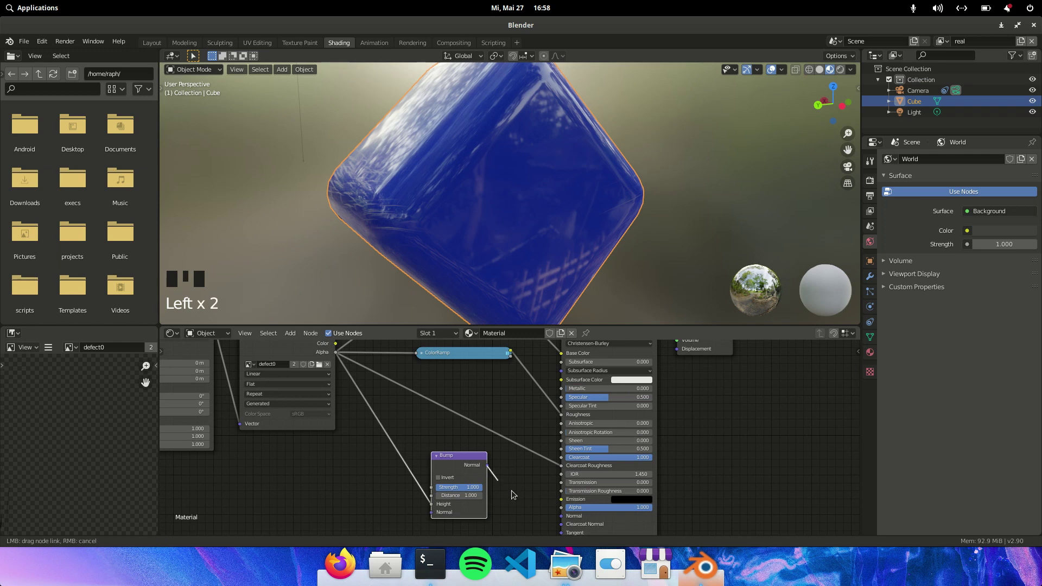
left_click_drag(561, 520, 560, 516)
left_click(438, 478)
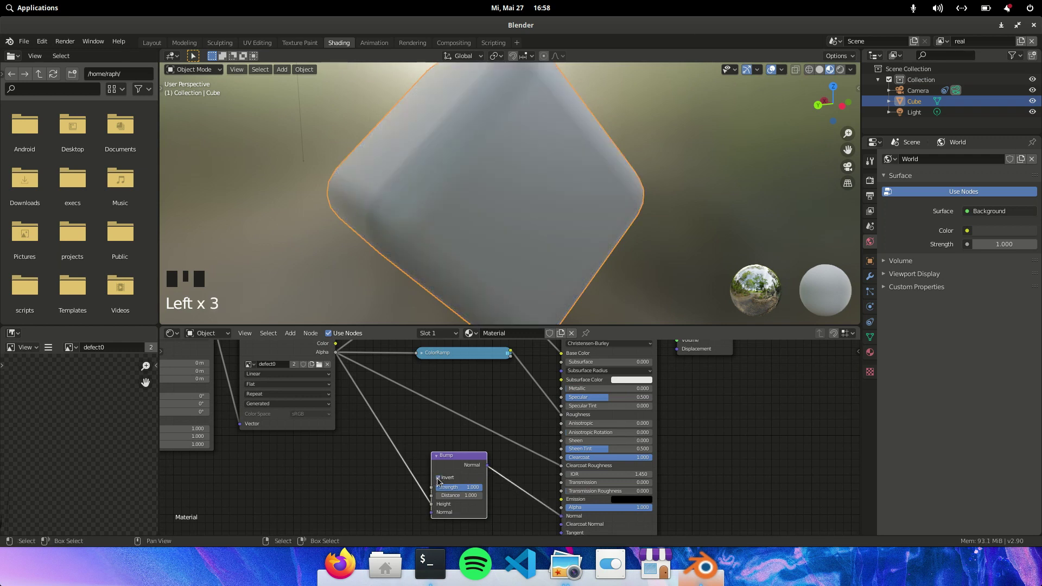
left_click(499, 485)
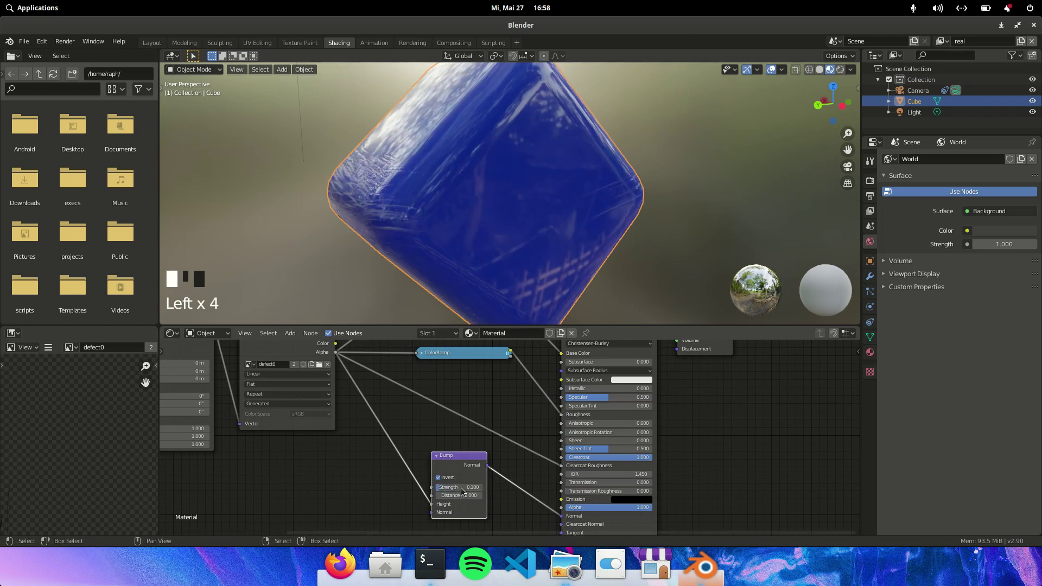
middle_click_drag(443, 97, 581, 136)
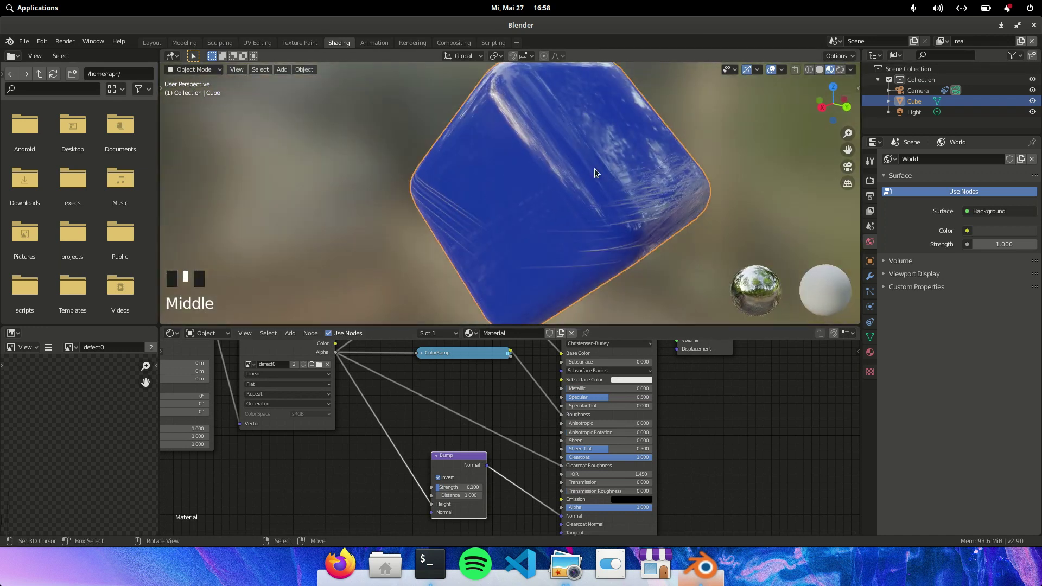
scroll(669, 210, "up", 2)
middle_click_drag(669, 210, 641, 211, "shift")
scroll(604, 194, "down", 2)
- Add a Frame and enclose the Mix, ColorRamp, Bump and Principled BSDF nodes in it
scroll(598, 388, "down", 5)
left_click_drag(599, 388, 679, 372)
key("shift+a")
left_click(588, 417)
type("frame")
key("Return")
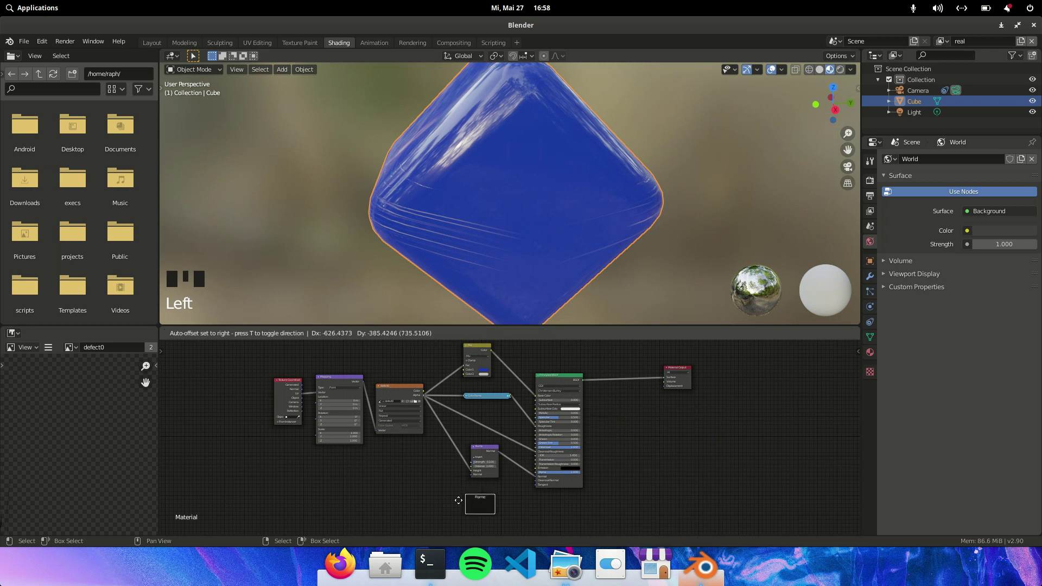
left_click(458, 489)
left_click_drag(450, 349, 569, 477)
left_click_drag(555, 373, 585, 332)
- Label the frame around the Principled BSDF nodes "Realistic" and shift it slightly upward
key("n")
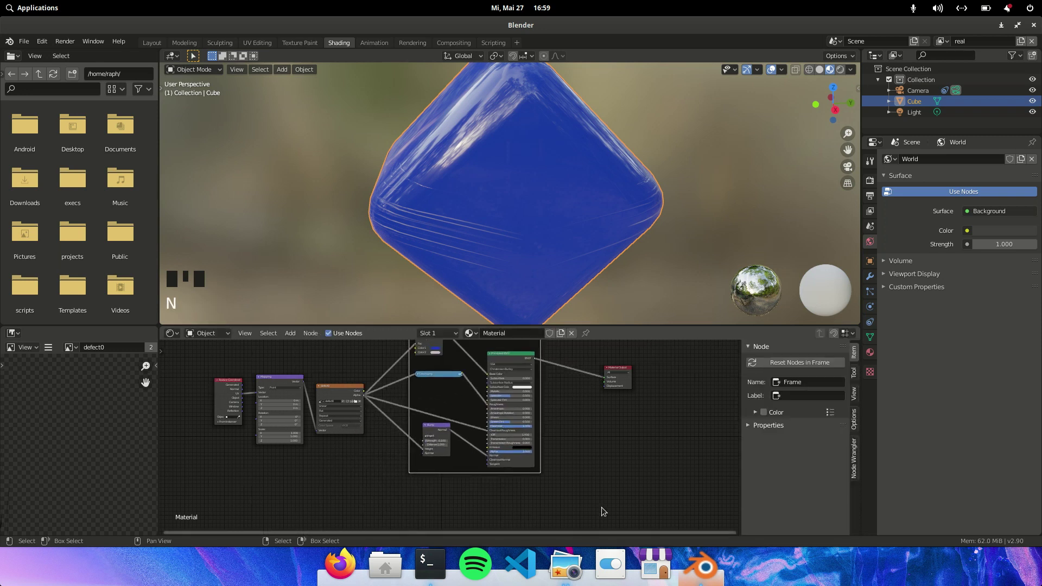
scroll(610, 445, "down", 1)
middle_click_drag(586, 440, 578, 487)
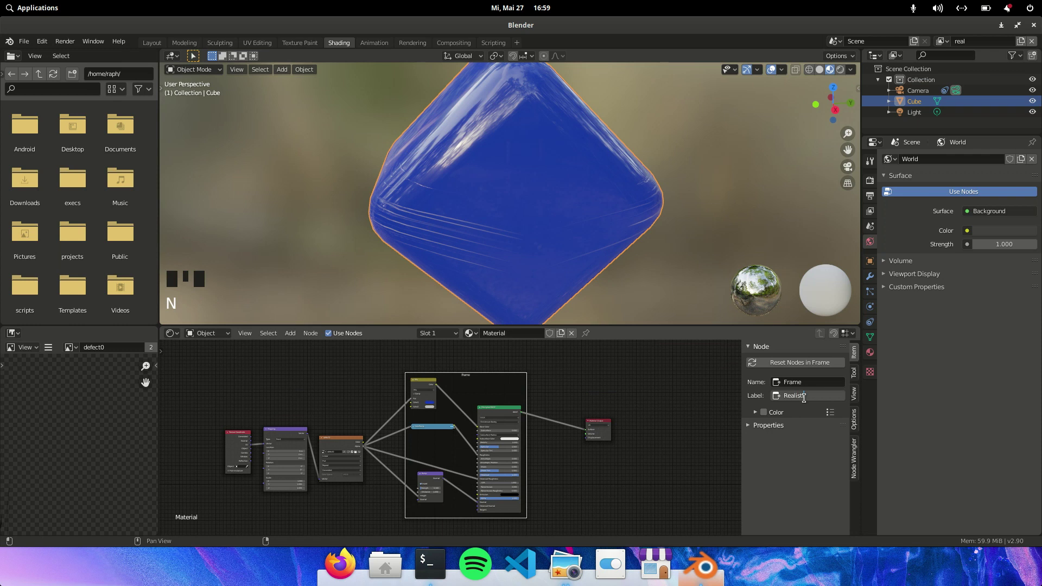
left_click(778, 398)
type("Realistic")
left_click(505, 388)
left_click_drag(503, 388, 510, 357)
- Make room before the Material Output and insert the mode switching node group into the link from the Principled BSDF
left_click_drag(599, 429, 632, 427)
middle_click_drag(596, 386, 591, 399)
left_click_drag(629, 429, 645, 428)
key("shift+a")
left_click(599, 413)
type("mode")
key("Return")
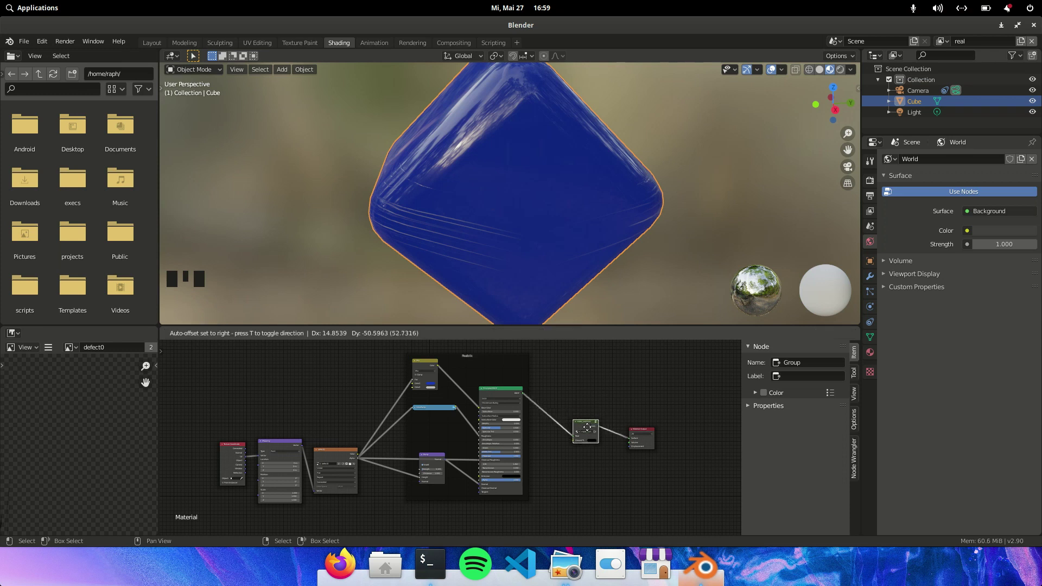
left_click(582, 430)
- Add a MixRGB node below the Realistic frame, connecting defect0's Alpha to Fac and its Color output to the mode group's ground-truth input
middle_click_drag(561, 467, 576, 409)
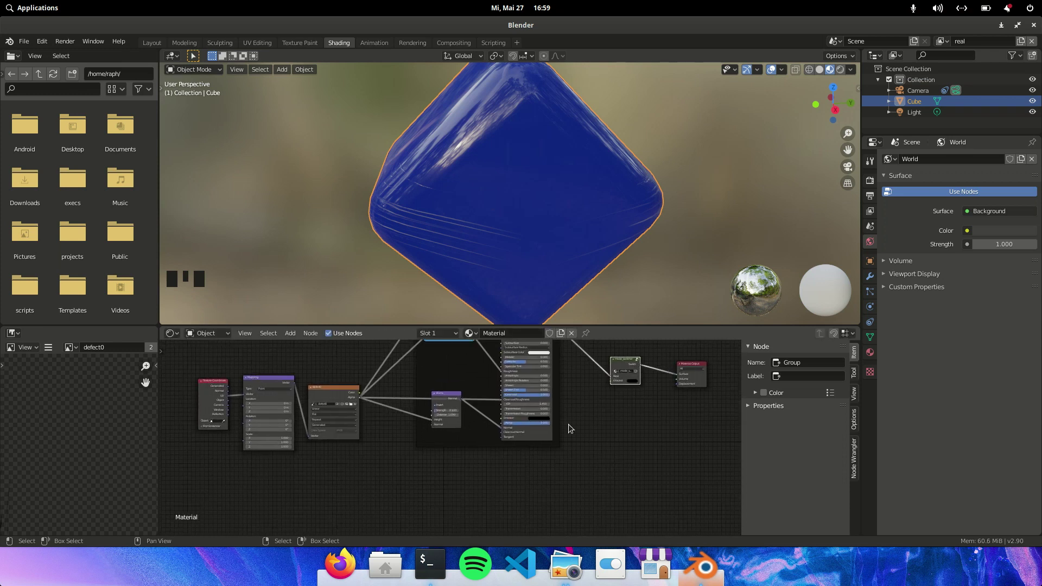
scroll(470, 487, "down", 1)
key("shift+a")
left_click(462, 434)
type("mix")
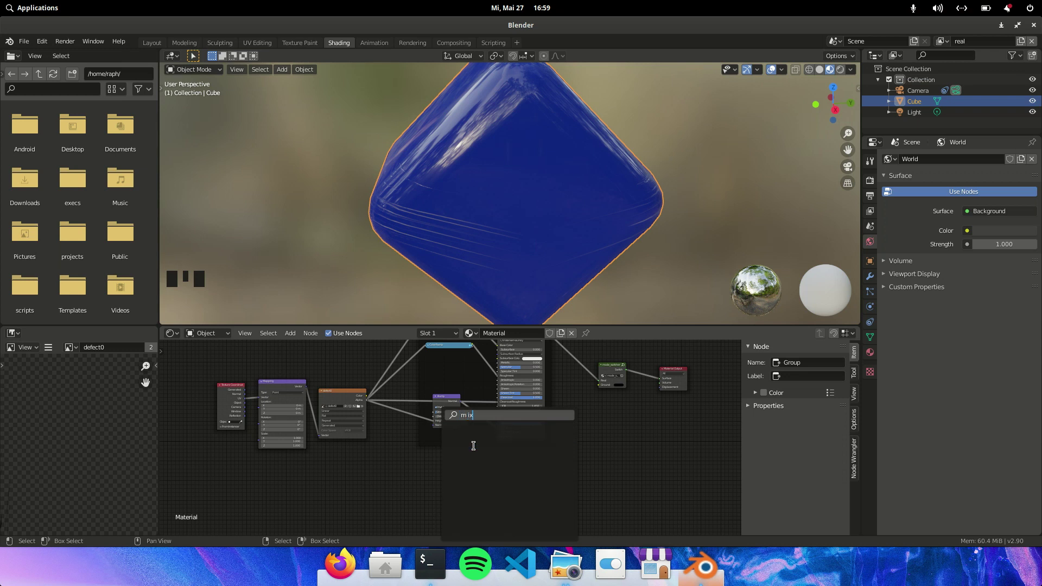
left_click(473, 445)
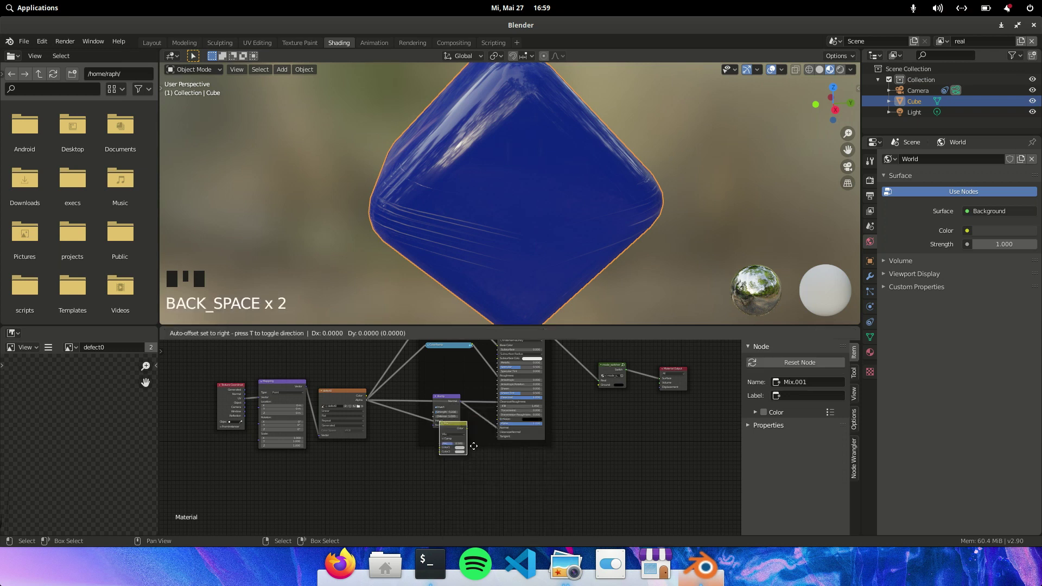
left_click(503, 491)
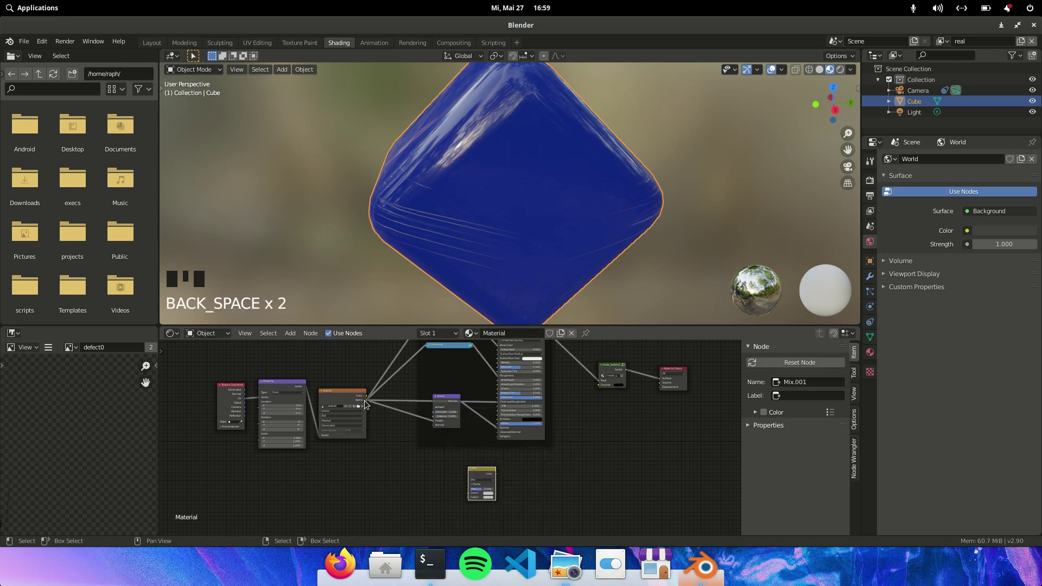
left_click_drag(364, 401, 387, 419)
left_click_drag(467, 489, 599, 384)
left_click_drag(460, 487, 496, 481)
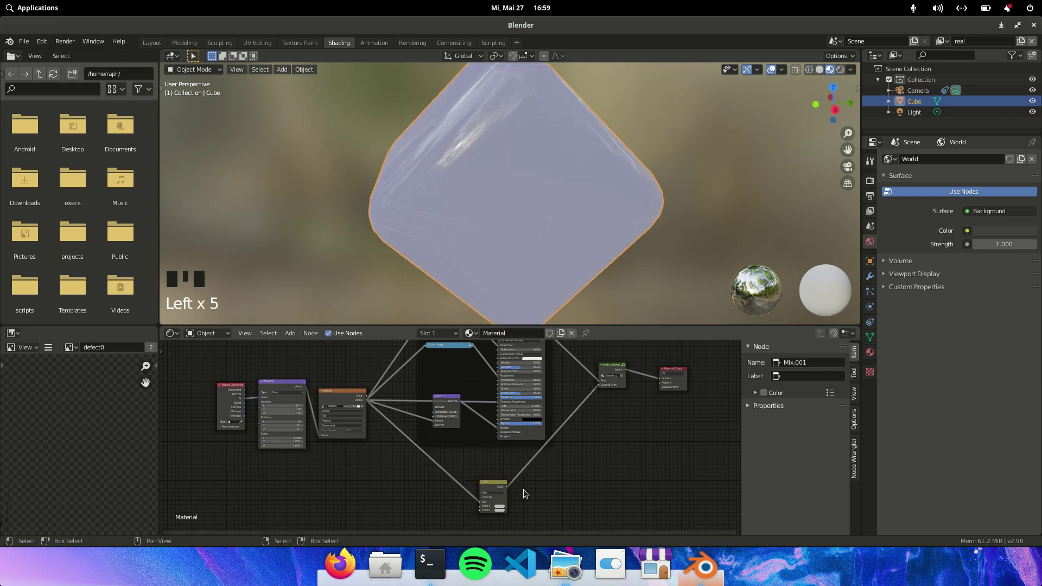
- Enclose the new Mix node in a second Frame labelled "GT" and position it below the Realistic frame
key("shift+a")
mouse_move(540, 533)
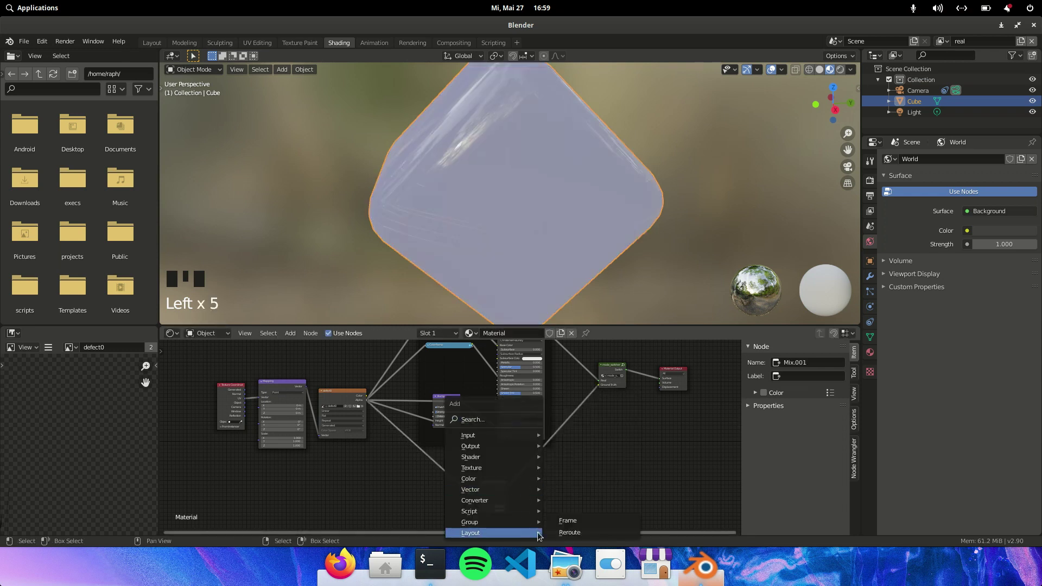
left_click(568, 521)
left_click(442, 475)
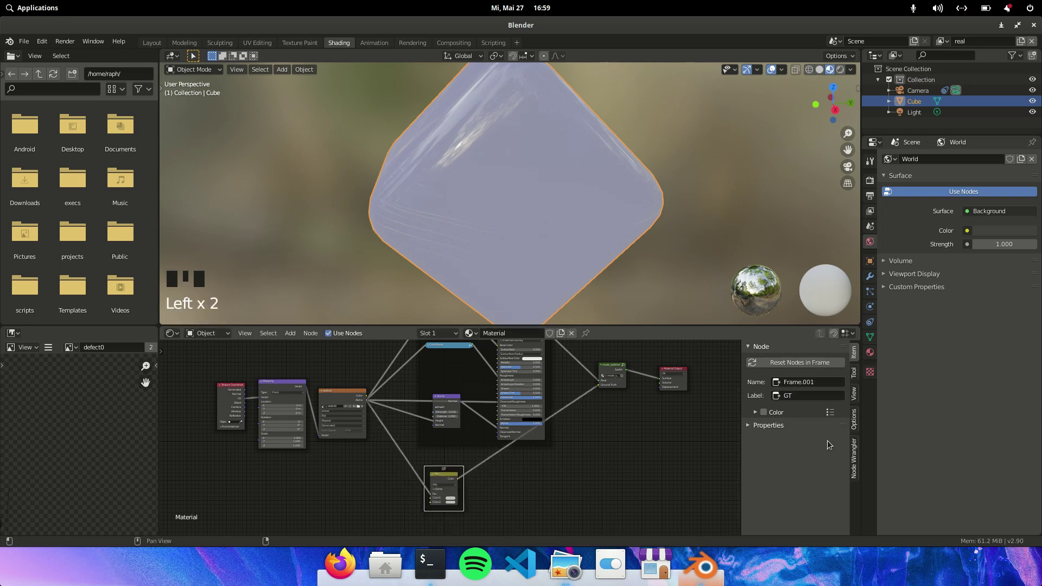
left_click_drag(449, 469, 484, 463)
left_click_drag(662, 378, 661, 379)
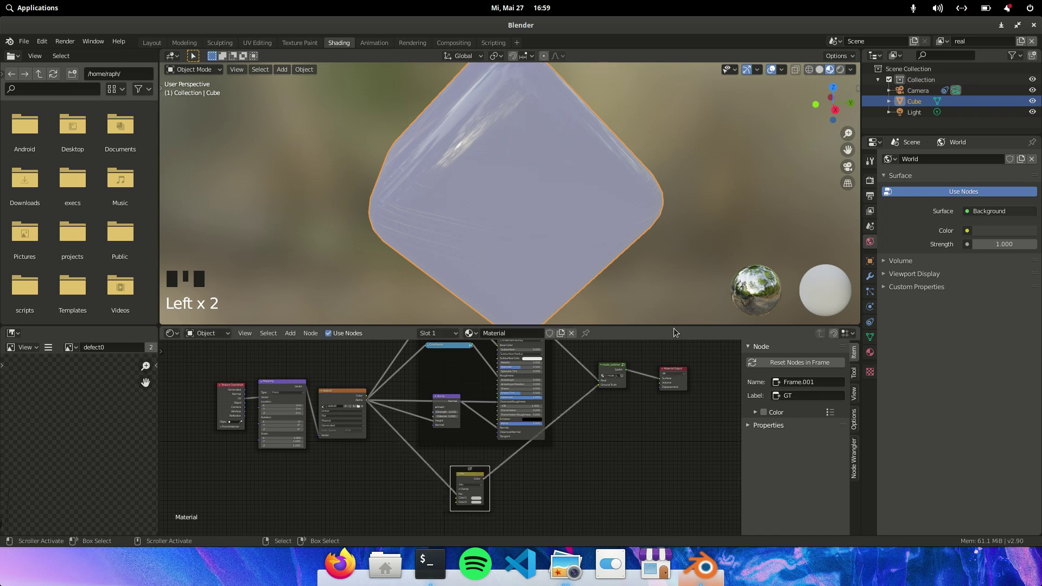
- Show the uvHolographics tools, render the viewport, and toggle the cube between Real and GT, ending in GT mode
key("n")
left_click(855, 202)
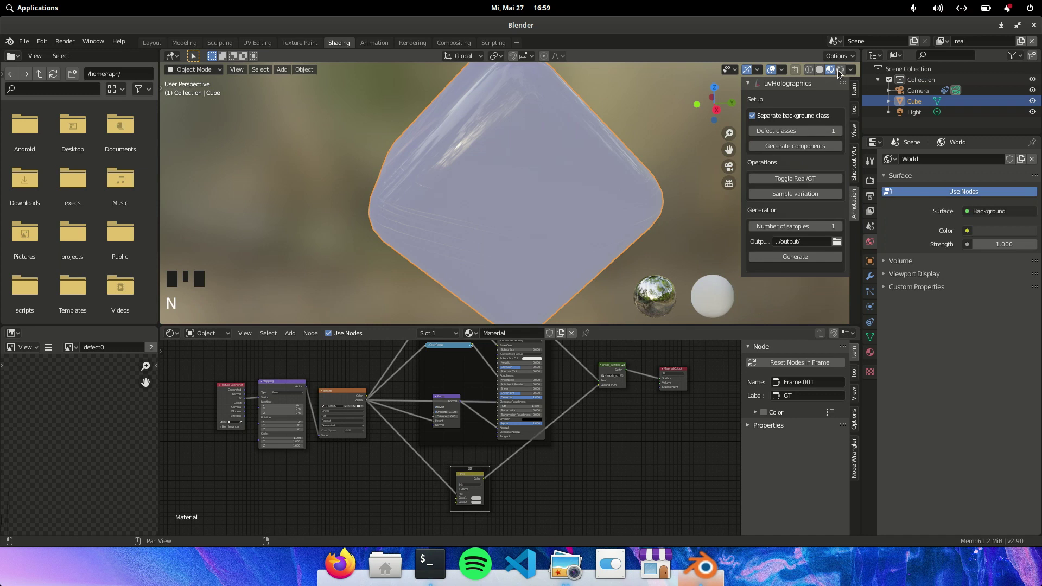
left_click(812, 179)
scroll(682, 144, "down", 2)
mouse_move(681, 143)
middle_mouse_down()
mouse_move(646, 166)
mouse_move(683, 171)
mouse_move(578, 204)
mouse_move(799, 180)
middle_mouse_up()
left_click(796, 180)
left_click(793, 179)
left_click(799, 181)
left_click(800, 181)
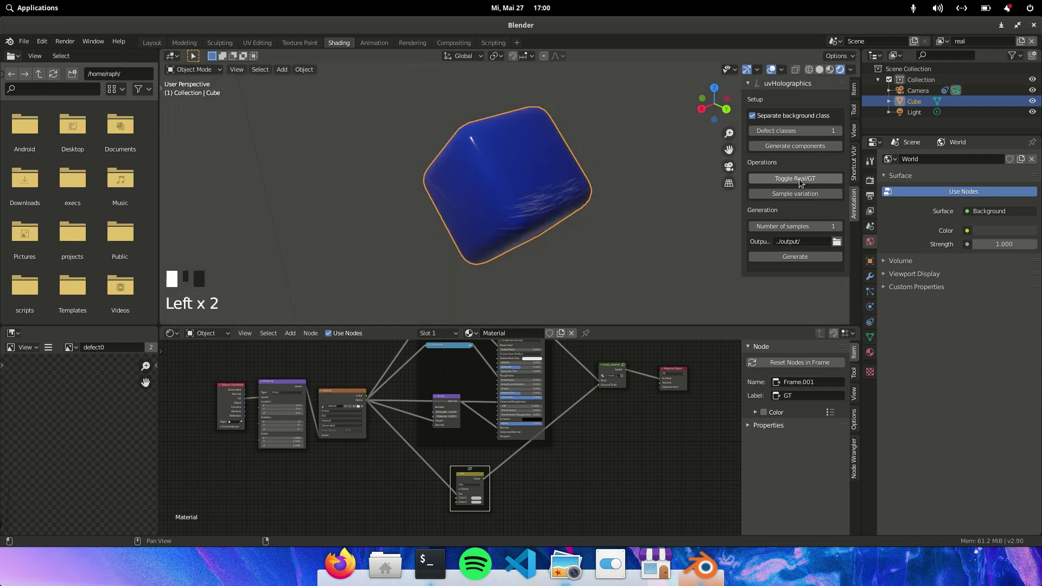
left_click(799, 181)
left_click(800, 180)
scroll(611, 227, "up", 2)
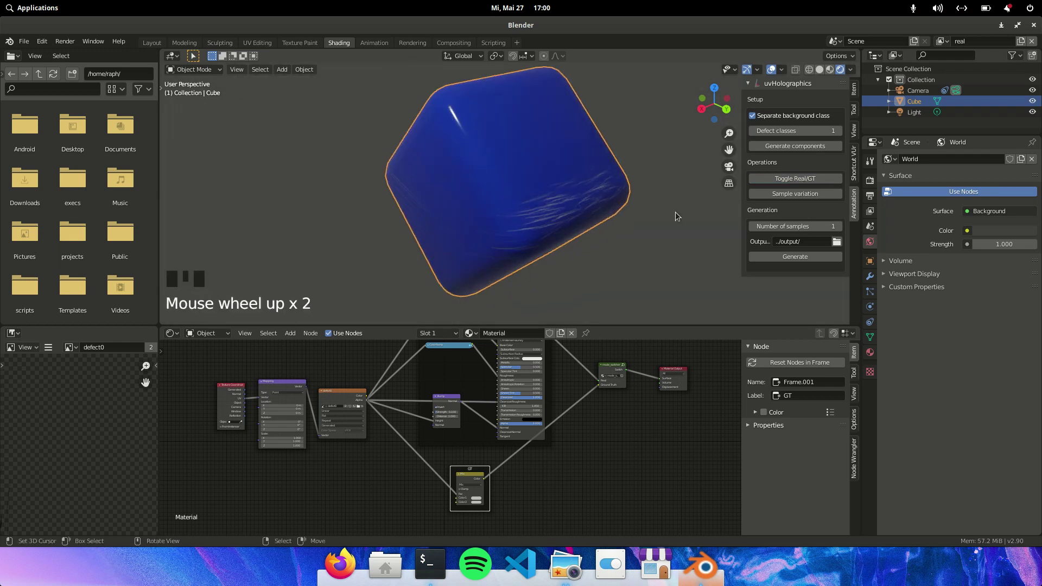
left_click(790, 181)
left_click(789, 181)
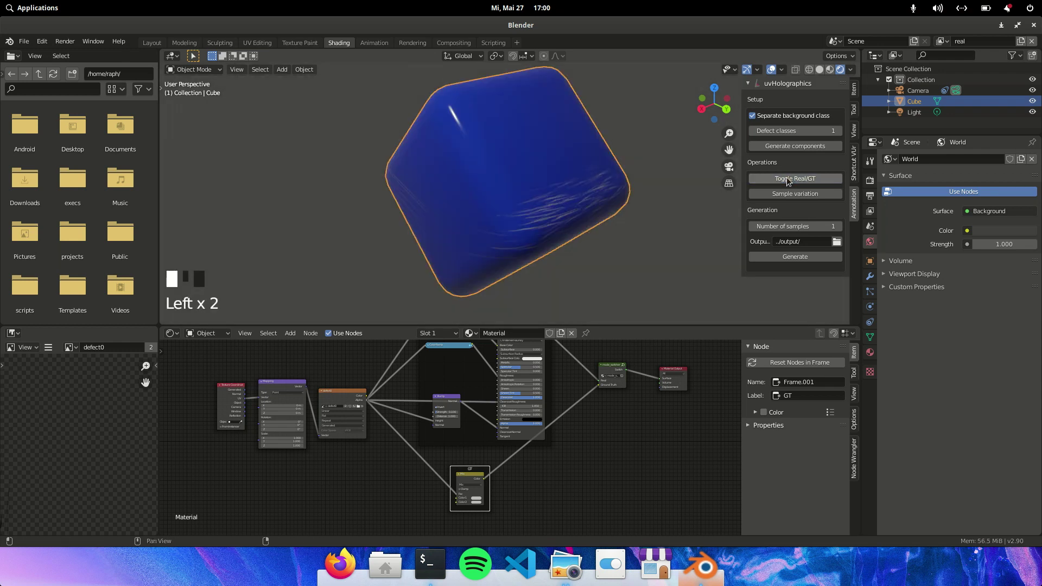
left_click(789, 181)
- Set the GT Mix node's Color1 to pure green (0, 1, 0) and Color2 to pure red (1, 0, 0)
scroll(547, 235, "up", 3)
middle_click_drag(548, 240, 526, 228, "shift")
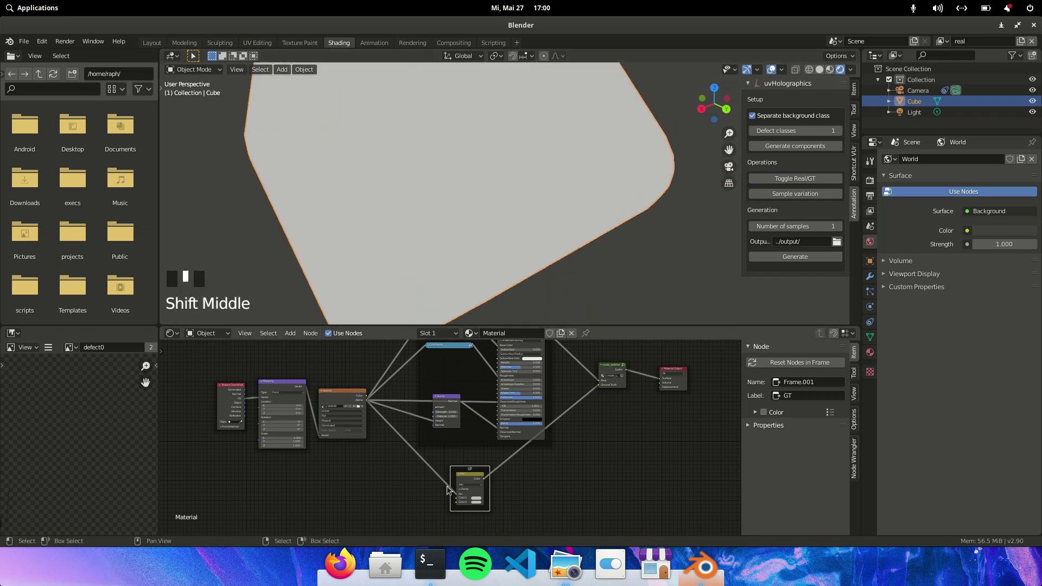
scroll(498, 515, "up", 2)
middle_click_drag(497, 515, 490, 412)
scroll(485, 429, "up", 3)
scroll(495, 431, "up", 3)
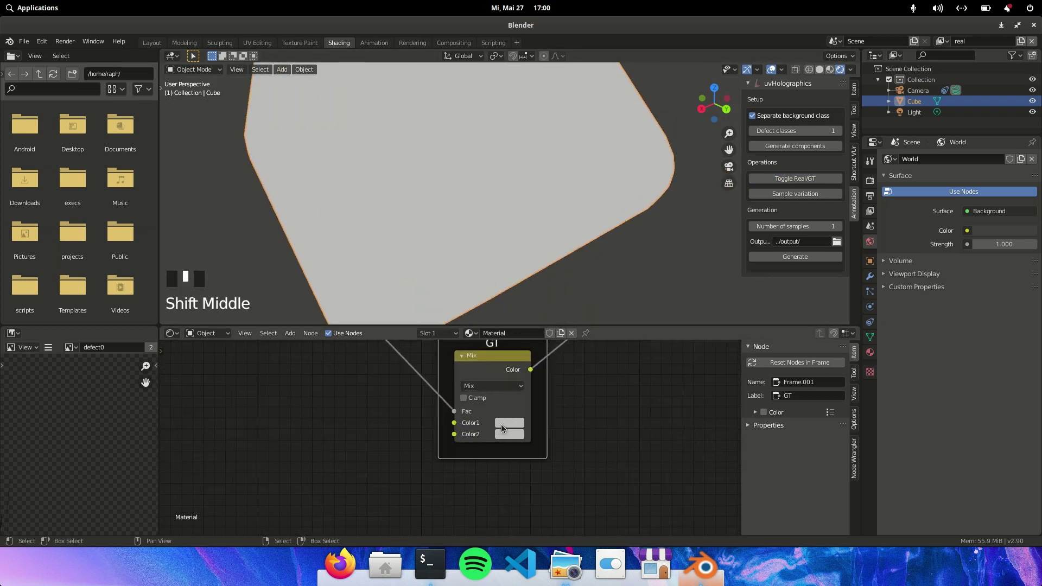
left_click(504, 424)
left_click(513, 358)
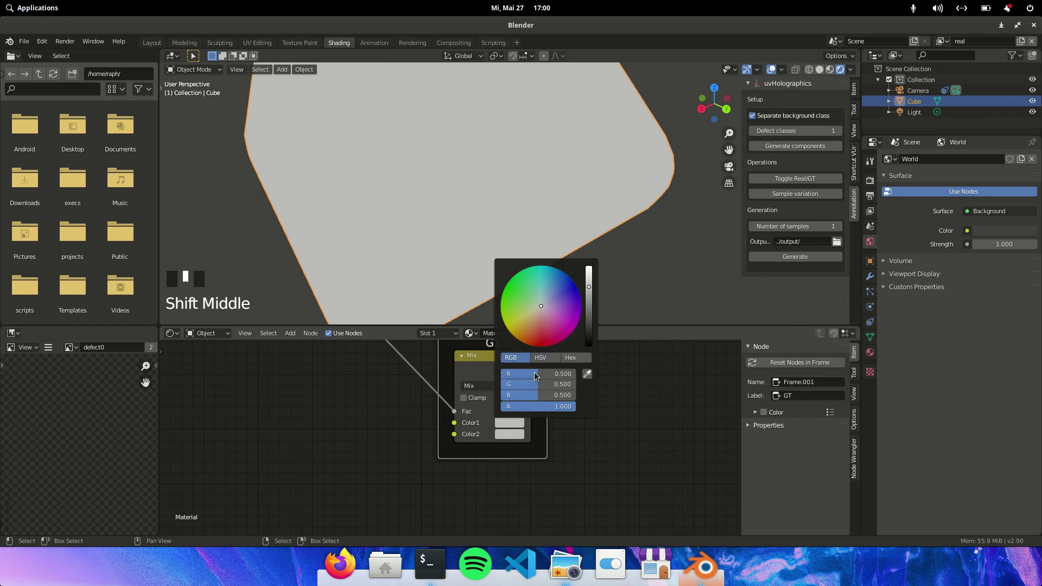
left_click_drag(536, 374, 502, 396)
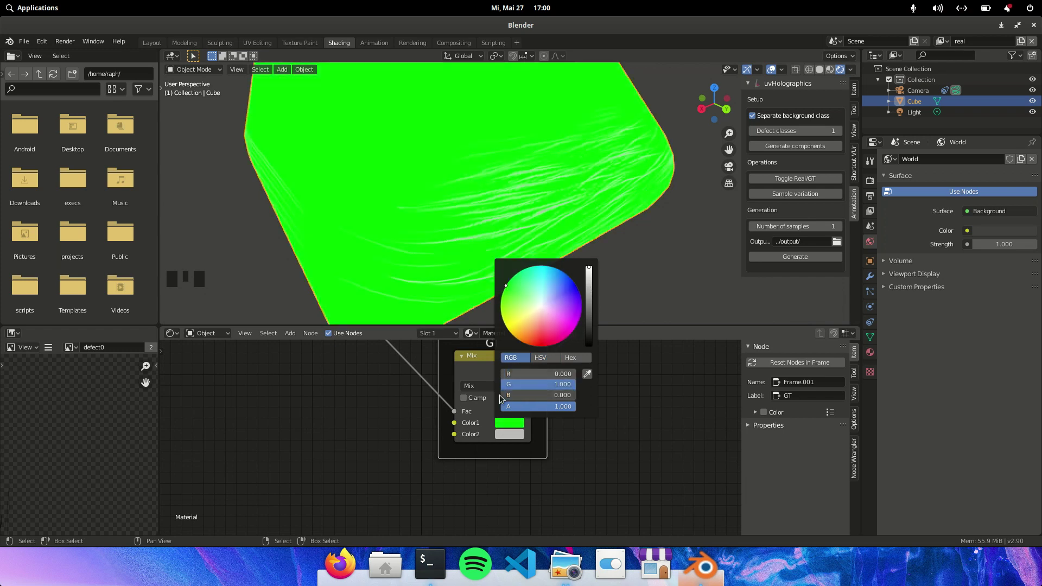
left_click(515, 434)
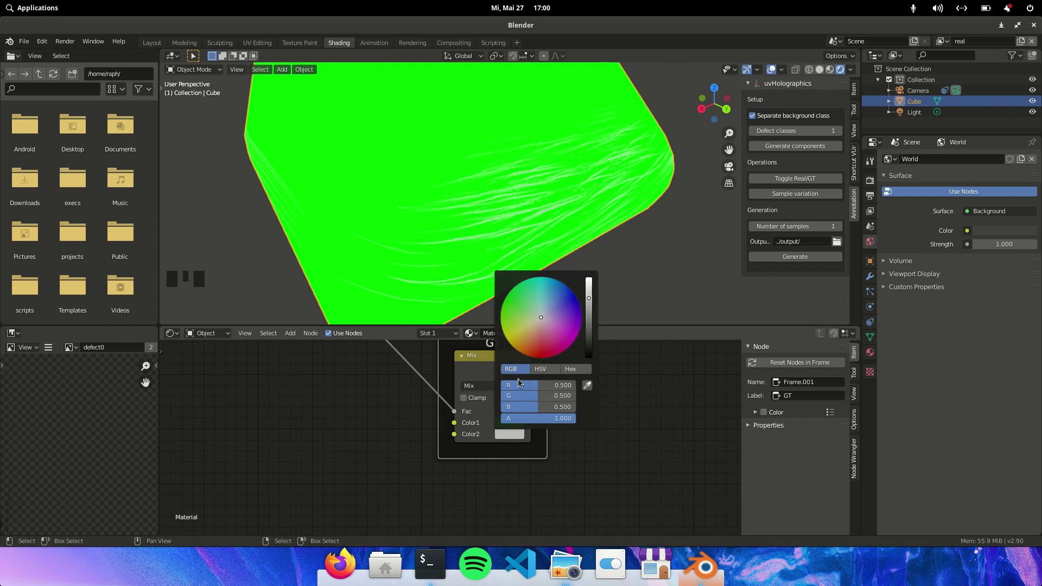
mouse_move(537, 385)
left_mouse_down()
mouse_move(576, 385)
mouse_move(501, 396)
mouse_move(502, 407)
left_mouse_up()
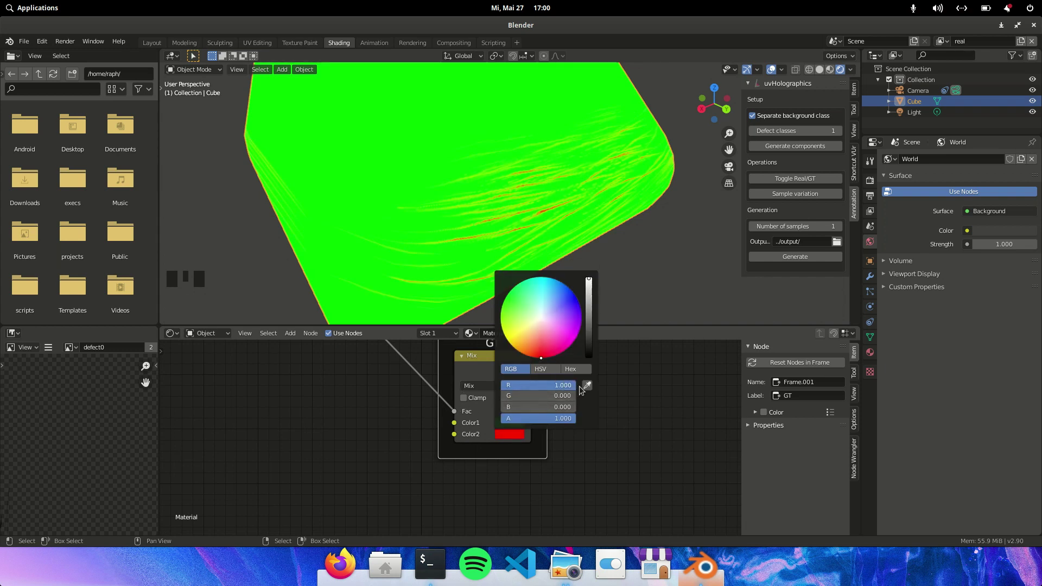
- Insert a ColorRamp node inside the GT frame between defect0's Alpha and the Mix node's Fac
scroll(472, 363, "down", 2)
middle_click_drag(471, 362, 487, 425)
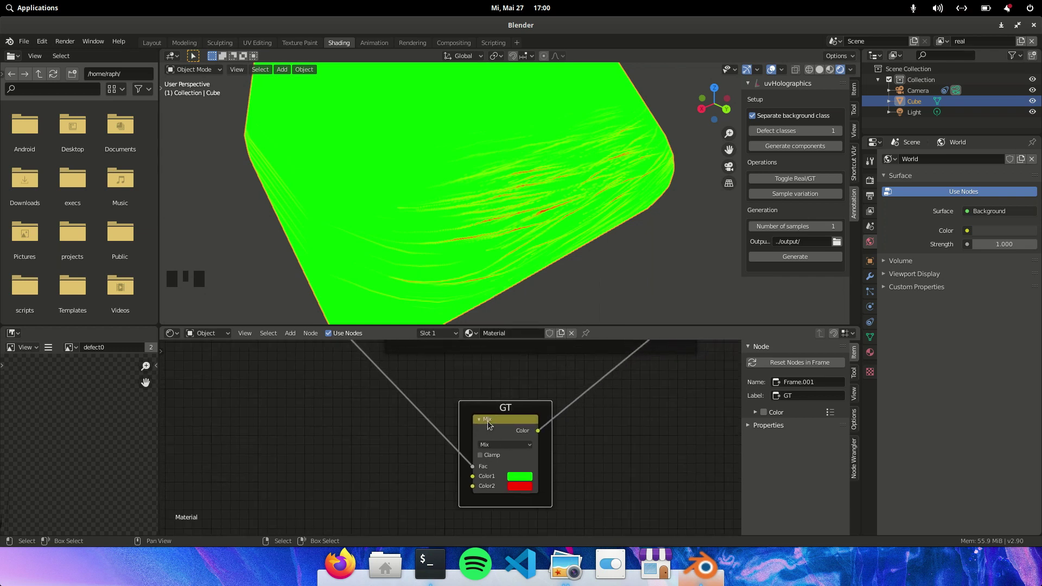
scroll(431, 410, "down", 1)
key("shift+a")
left_click(416, 294)
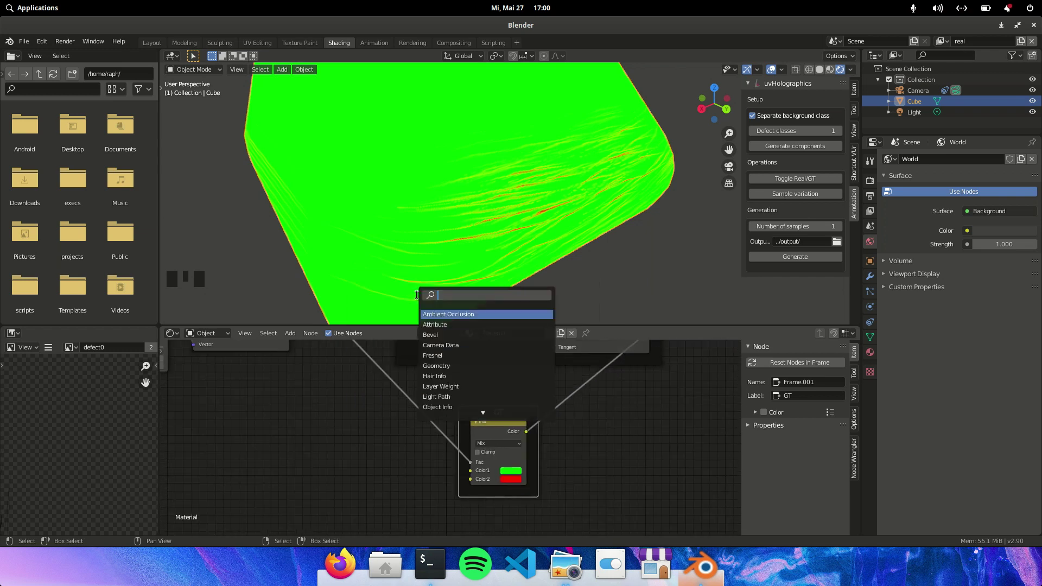
type("color")
key("Return")
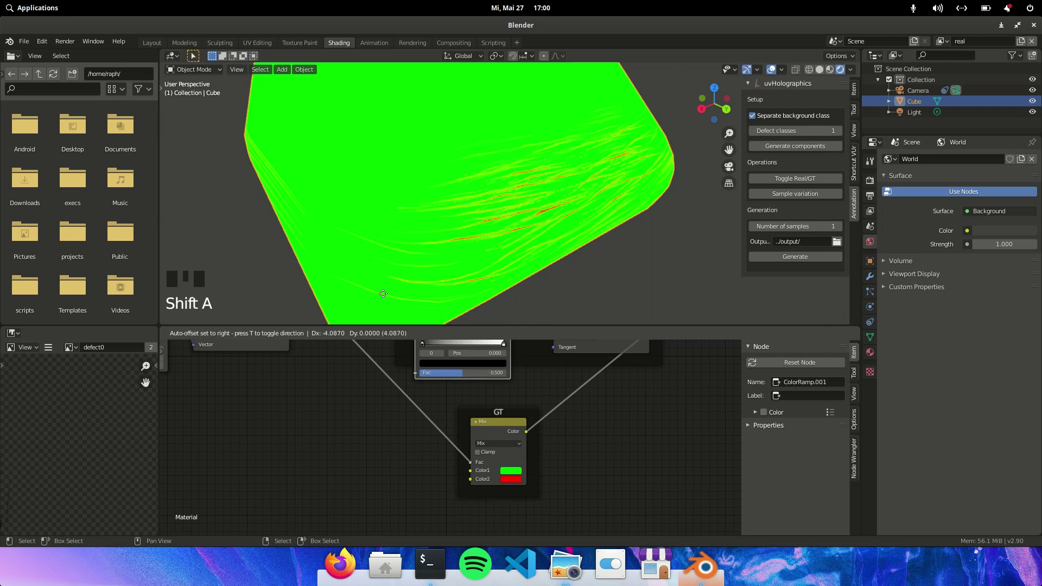
left_click(380, 404)
left_click_drag(380, 401, 400, 425)
- Set the GT ColorRamp to Constant interpolation and move its white stop to position 0.050
left_click(440, 458)
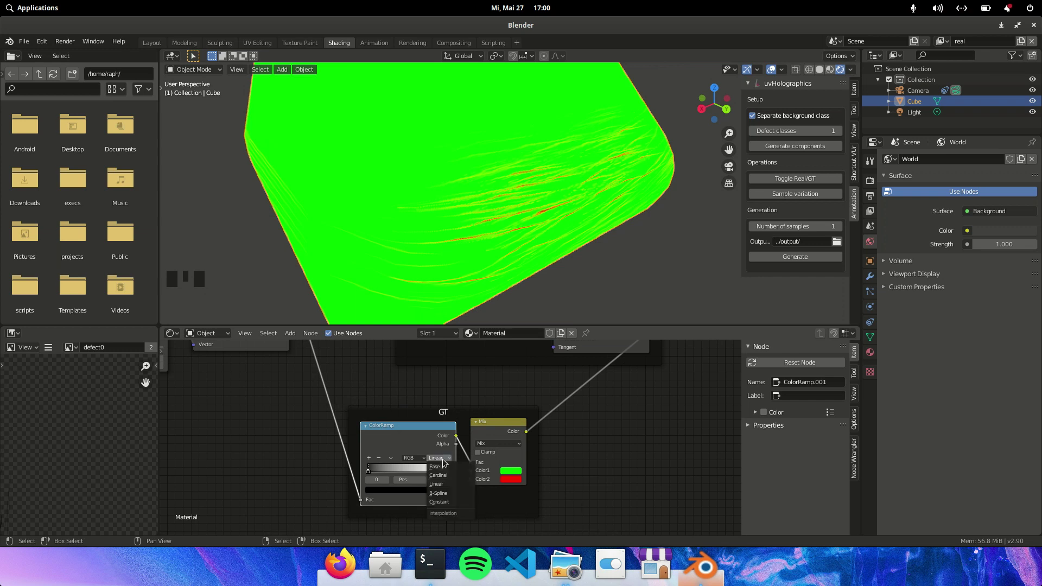
left_click(442, 500)
left_click_drag(449, 470, 363, 486)
scroll(553, 233, "down", 4)
middle_click_drag(553, 233, 502, 213)
scroll(506, 214, "up", 2)
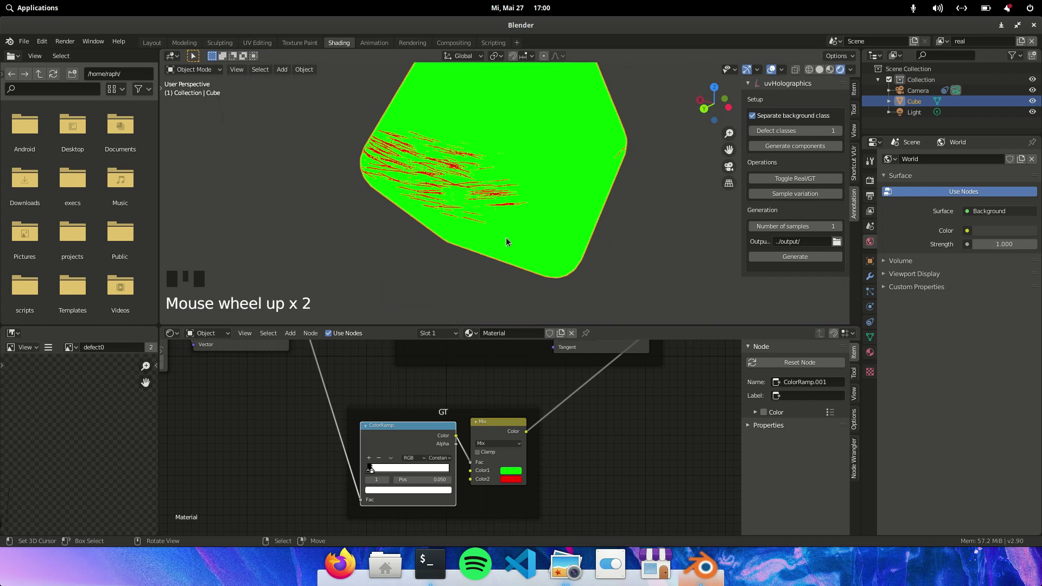
- Reposition the mode group before the Material Output and toggle Real/GT to compare the scratches on the cube, ending in Real mode
left_click_drag(482, 416, 575, 436)
scroll(548, 391, "down", 5)
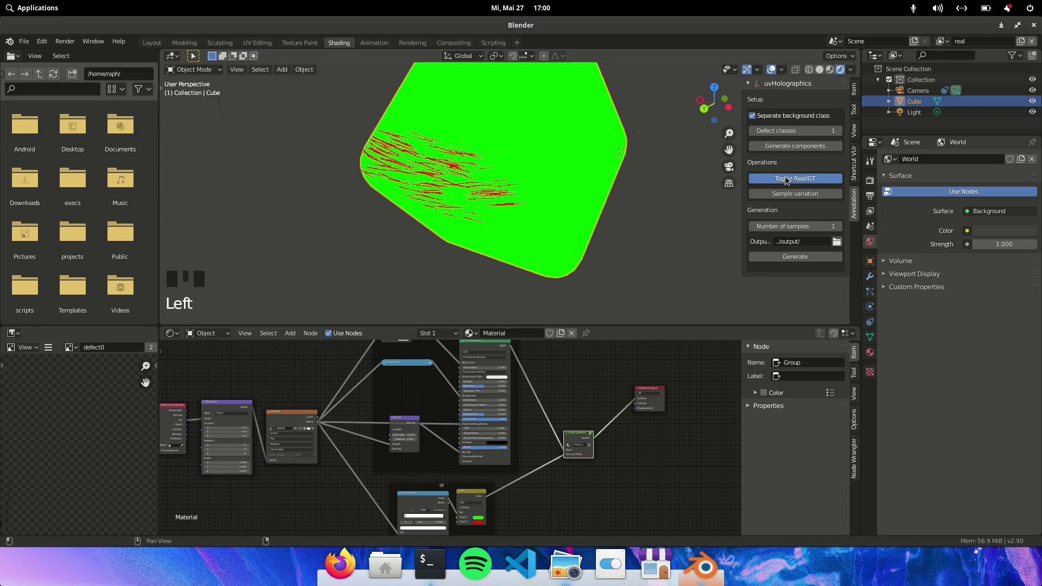
left_click(787, 180)
middle_click_drag(435, 195, 565, 183)
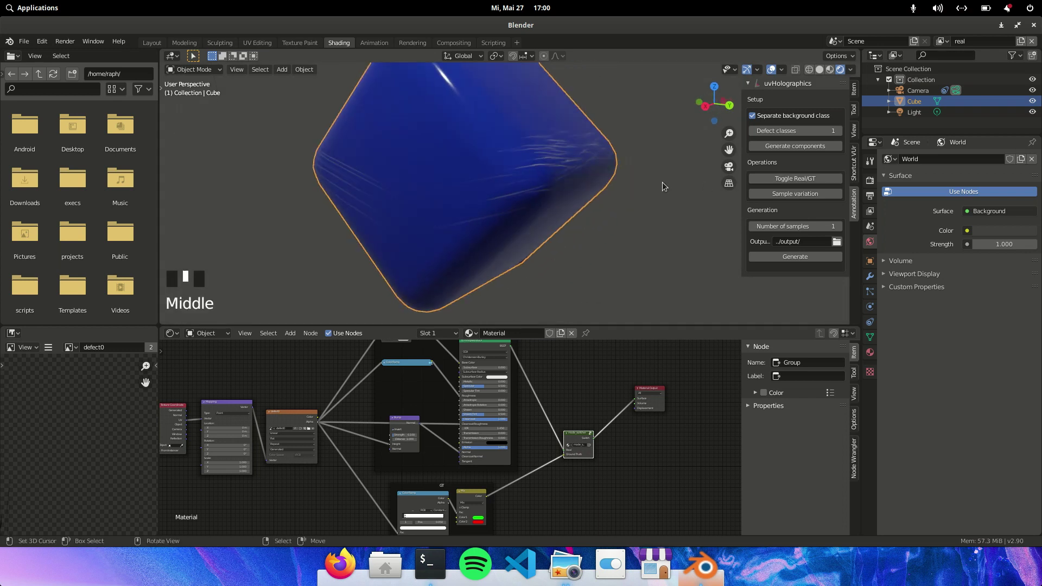
left_click(812, 181)
middle_click_drag(629, 212, 543, 287)
scroll(784, 182, "down", 2)
left_click(786, 179)
- Switch the node editor to the World shader and add an Environment Texture node before the Background node
left_click(207, 333)
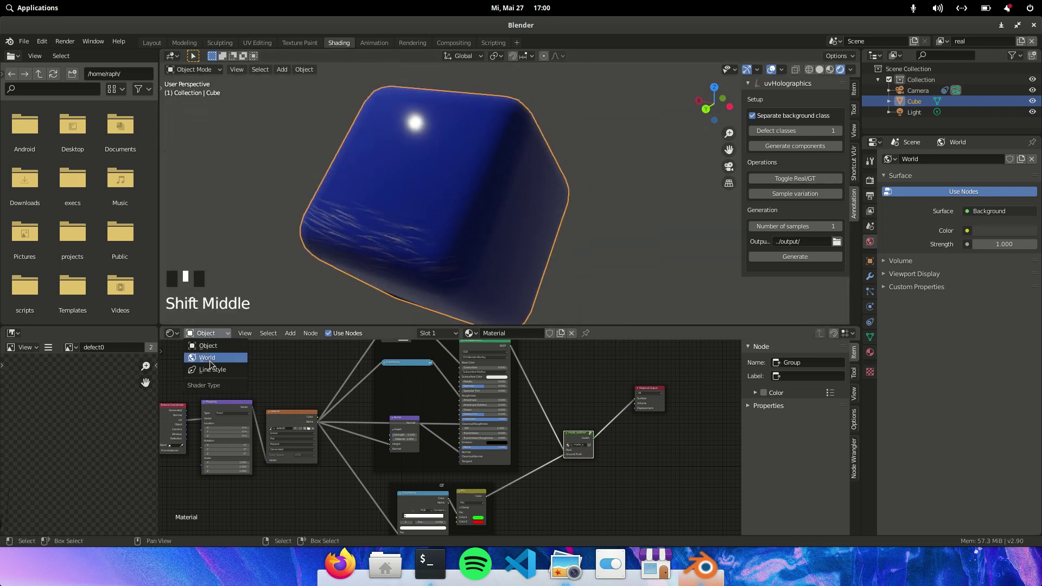
left_click(208, 359)
scroll(380, 429, "up", 3)
key("shift+a")
left_click(404, 420)
type("env")
key("Return")
left_click(374, 380)
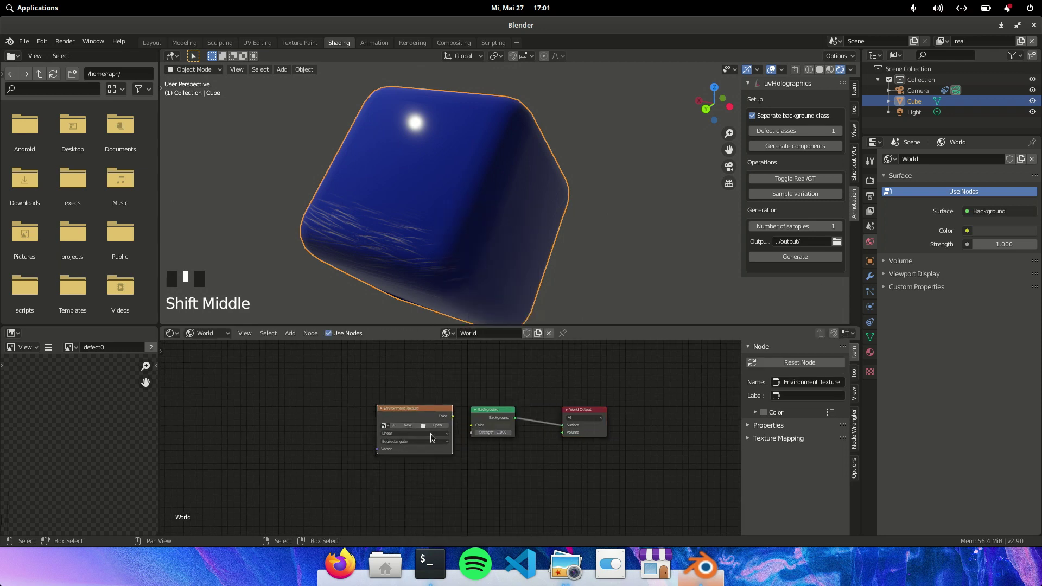
- Load photo_studio_01_4k.hdr from the hdri folder into the Environment Texture and connect its Color to the Background node's Color
left_click(437, 423)
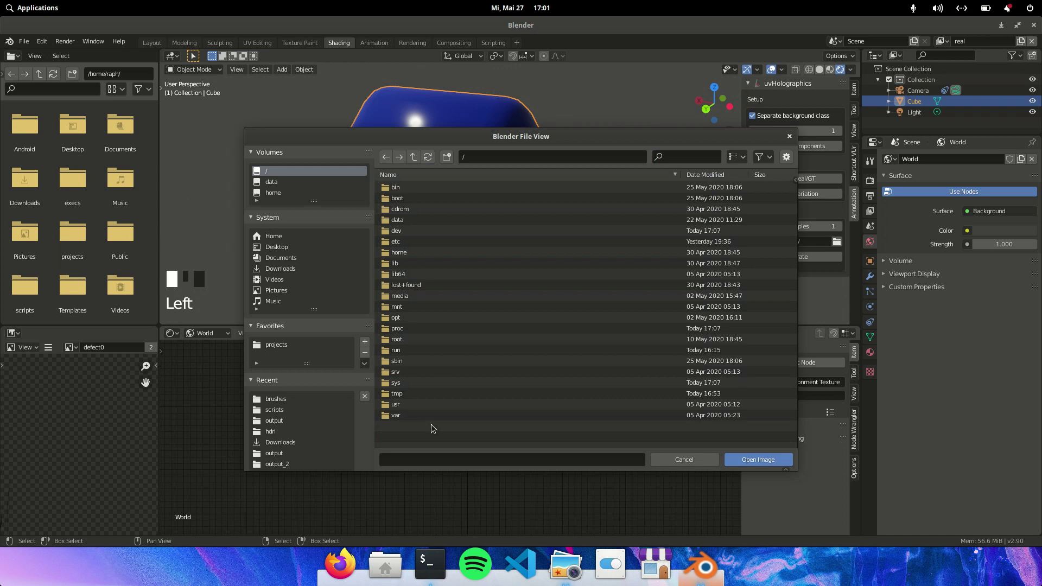
left_click(274, 432)
double_click(438, 196)
left_click_drag(439, 411, 474, 428)
left_click_drag(402, 411, 390, 382)
scroll(469, 207, "down", 2)
middle_click_drag(468, 206, 537, 202)
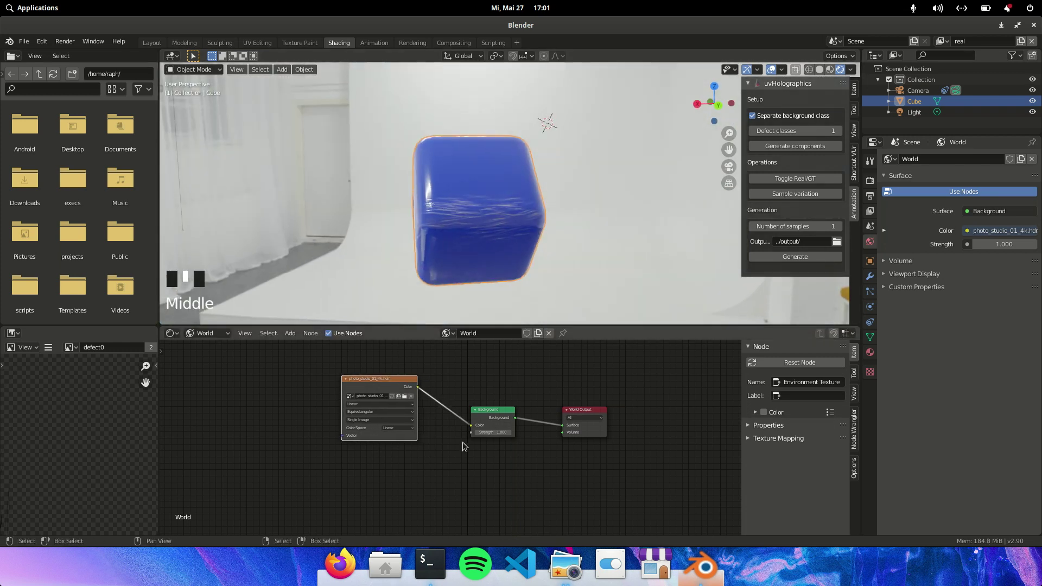
- Move the Background node aside and insert a mode_switcher group between it and the World Output
left_click_drag(482, 415, 463, 395)
key("shift+a")
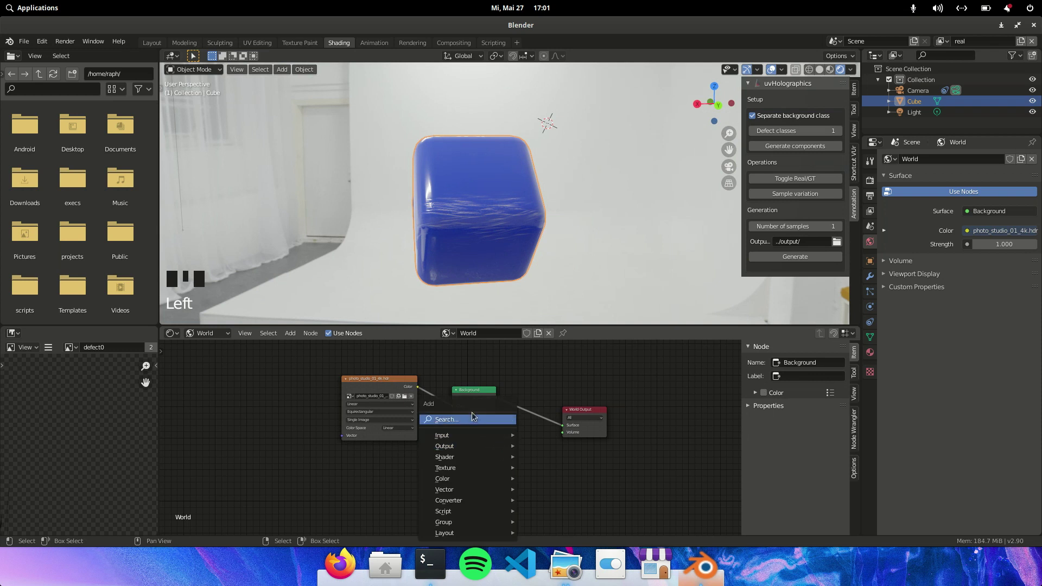
left_click(472, 421)
type("mod")
key("Return")
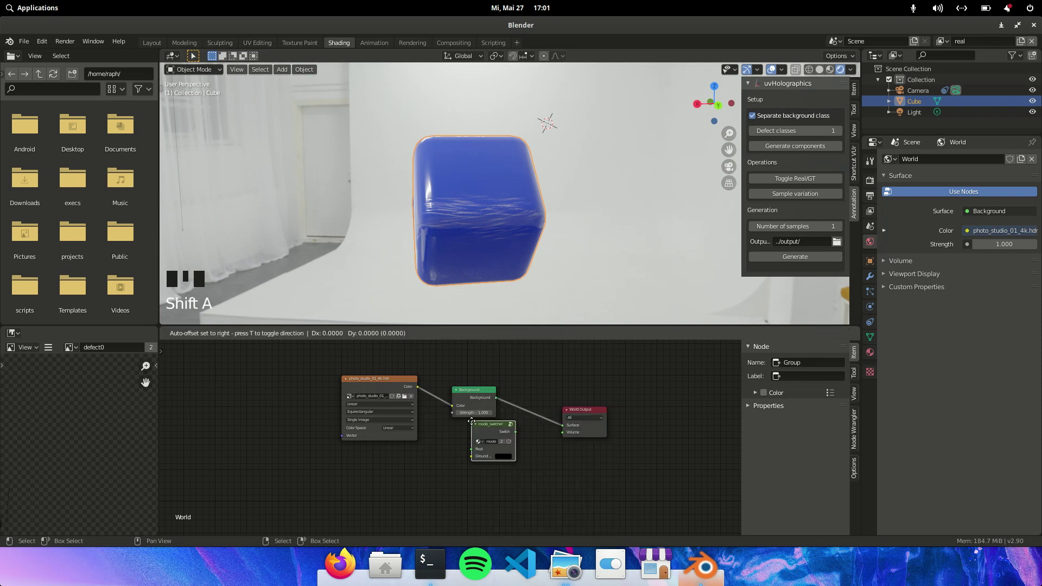
left_click(527, 405)
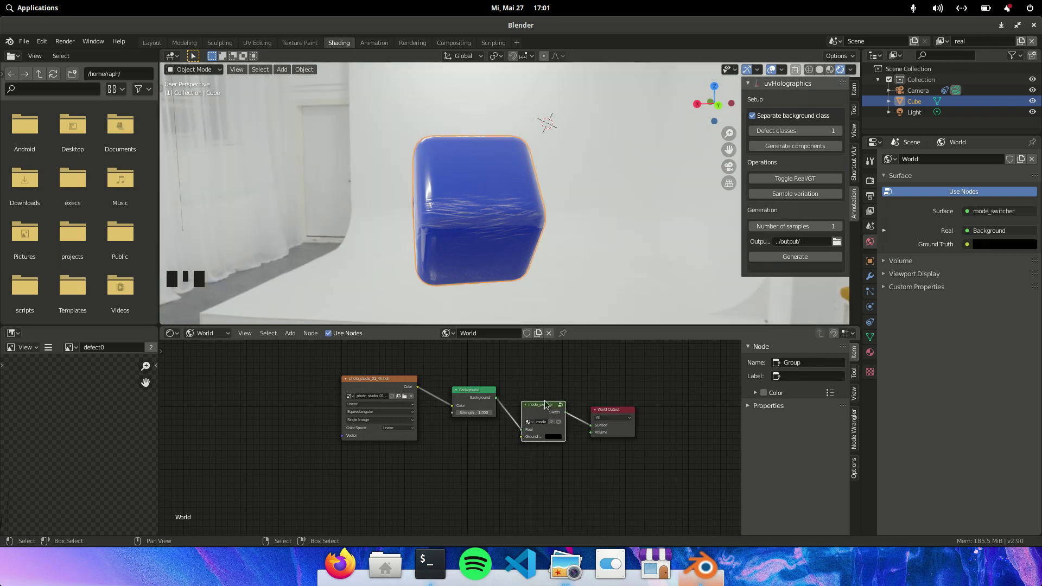
- Set the world mode_switcher's Ground Truth color to pure blue and toggle Real/GT to compare backgrounds, ending in GT mode
left_click(552, 437)
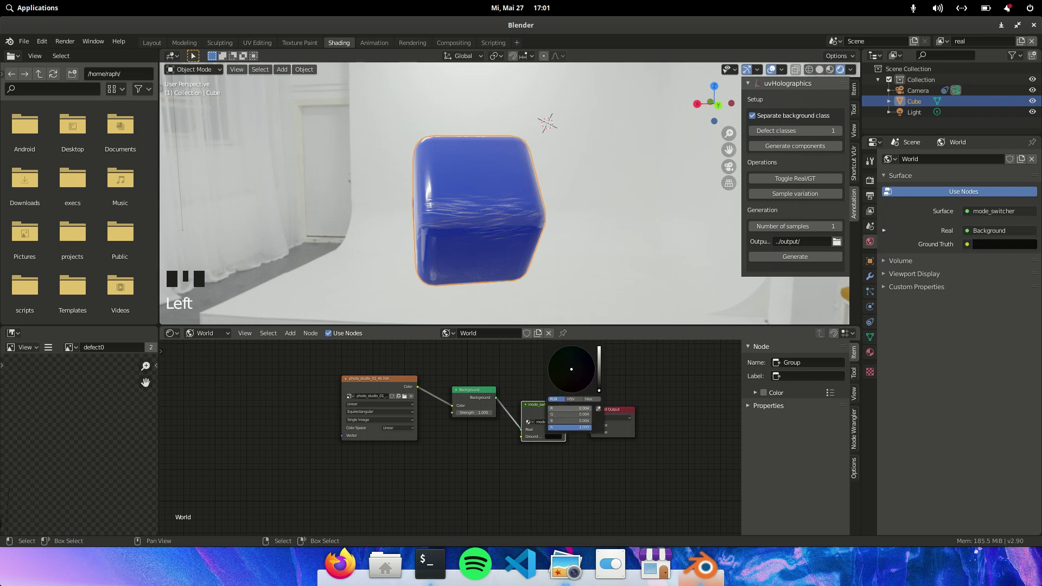
left_click_drag(559, 414, 596, 421)
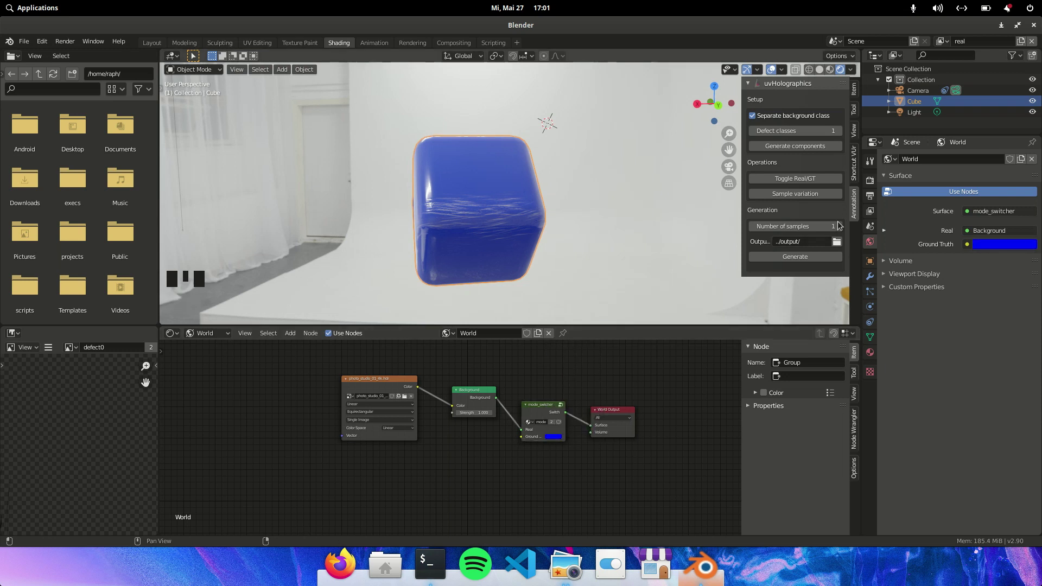
left_click(781, 179)
middle_click_drag(588, 198, 542, 203)
scroll(480, 205, "up", 3)
left_click(785, 179)
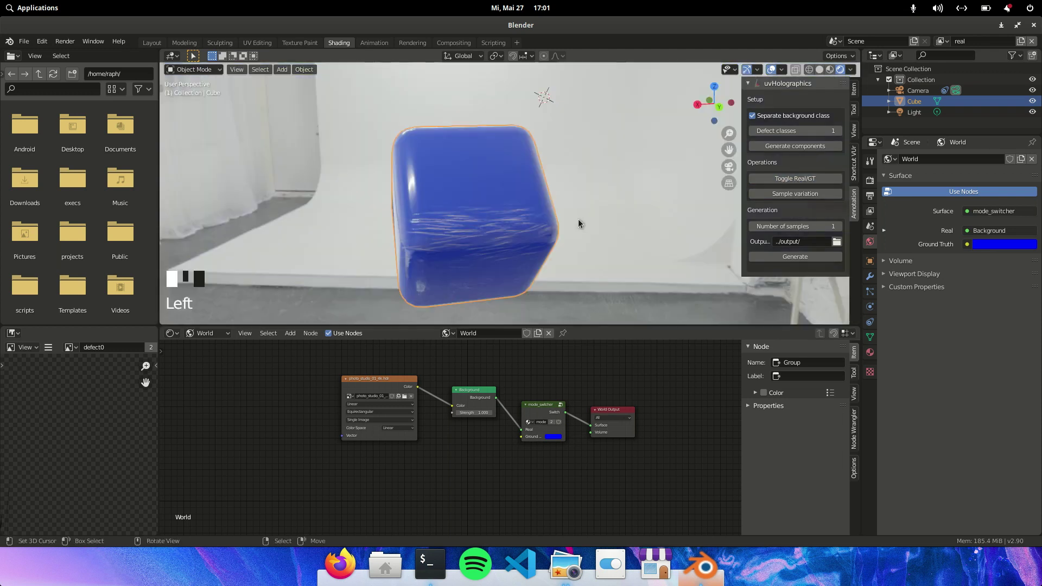
left_click(785, 179)
- Look inside the mode_switcher group at its Mix Shader Fac while toggling Real/GT, and return to the World node tree in Object Mode
left_click(536, 407)
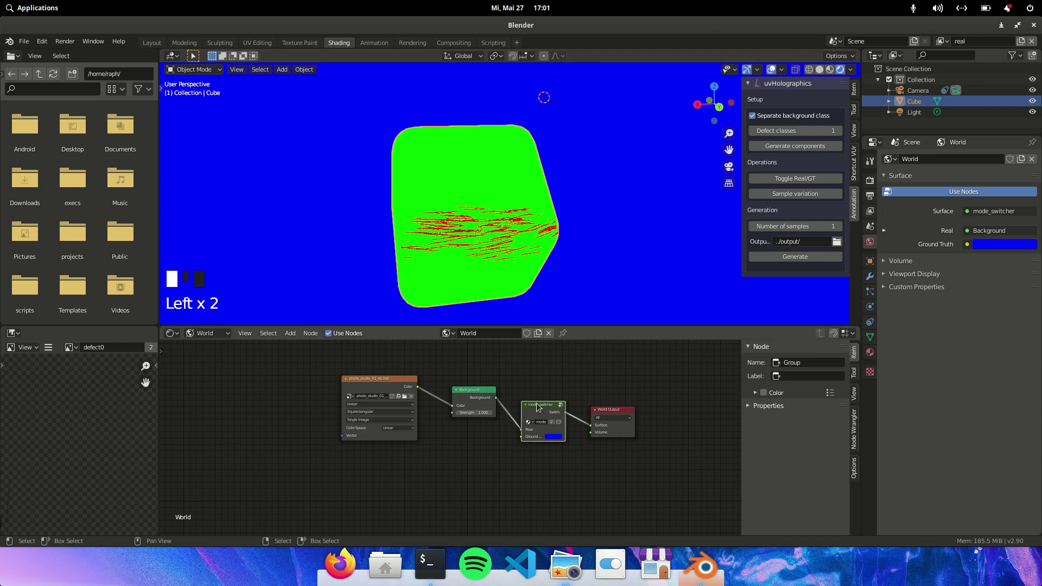
key("Tab")
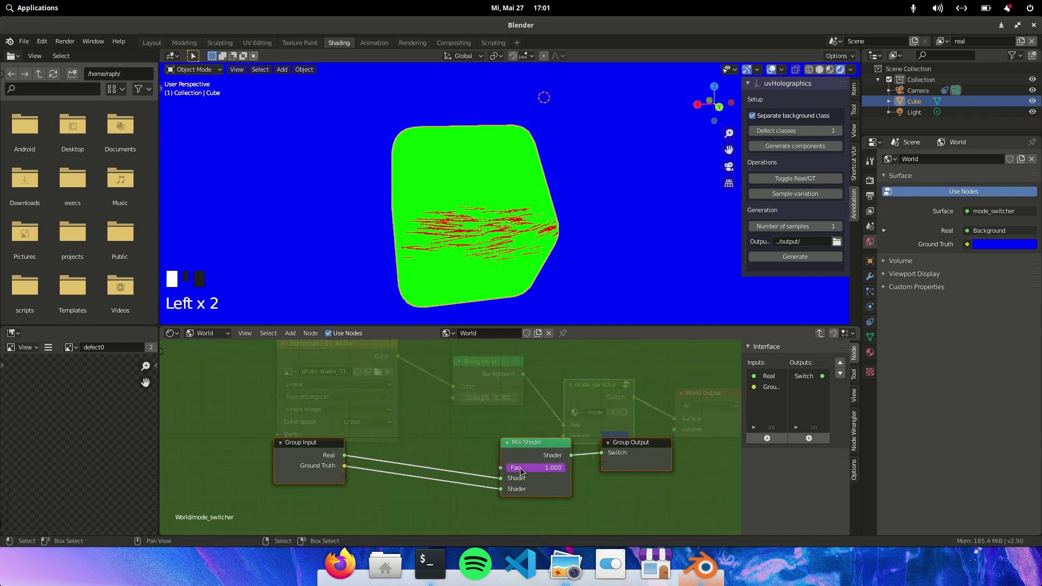
left_click(792, 178)
left_click(792, 178)
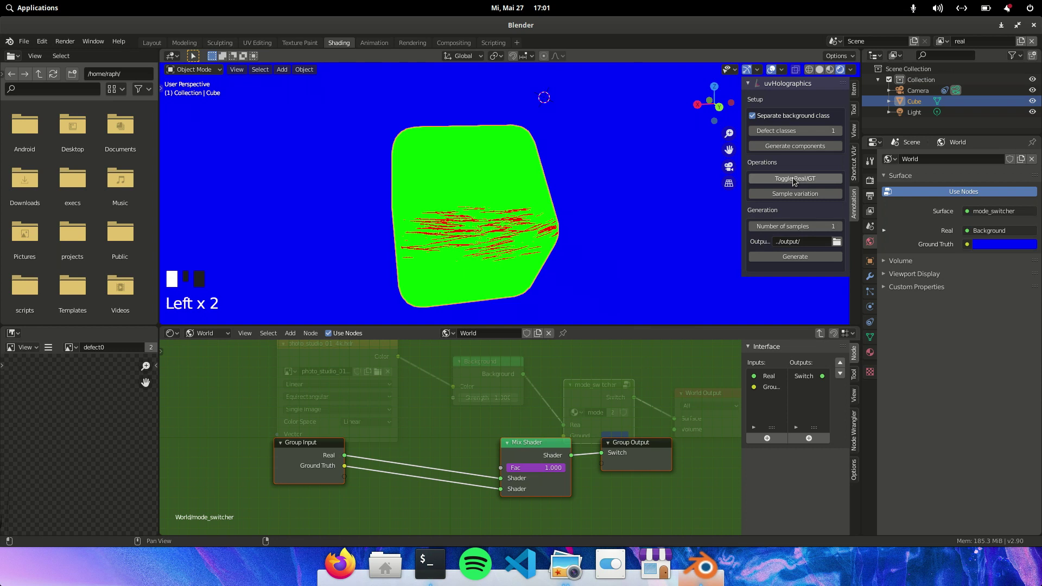
key("Tab")
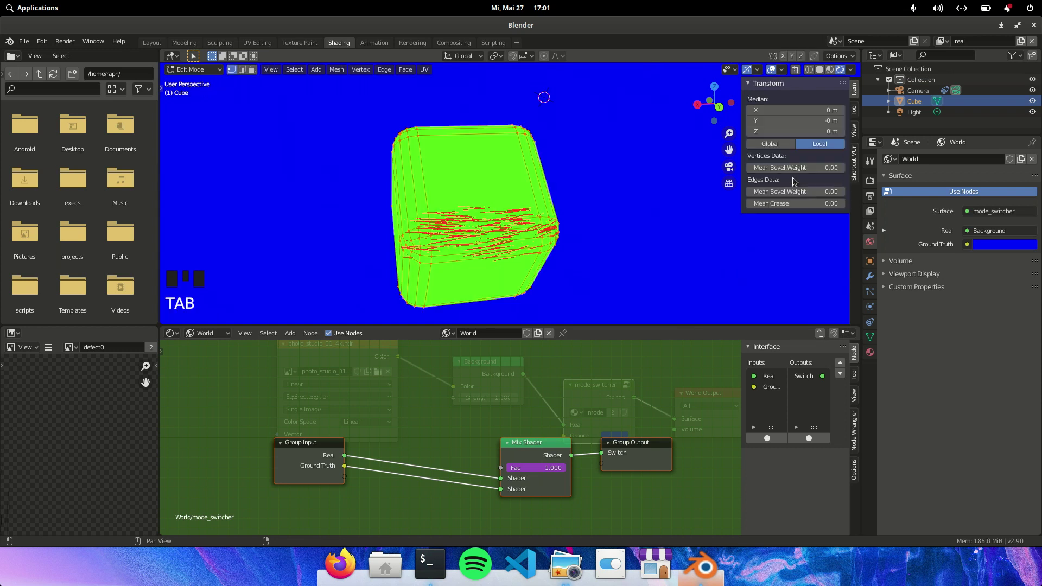
key("Tab")
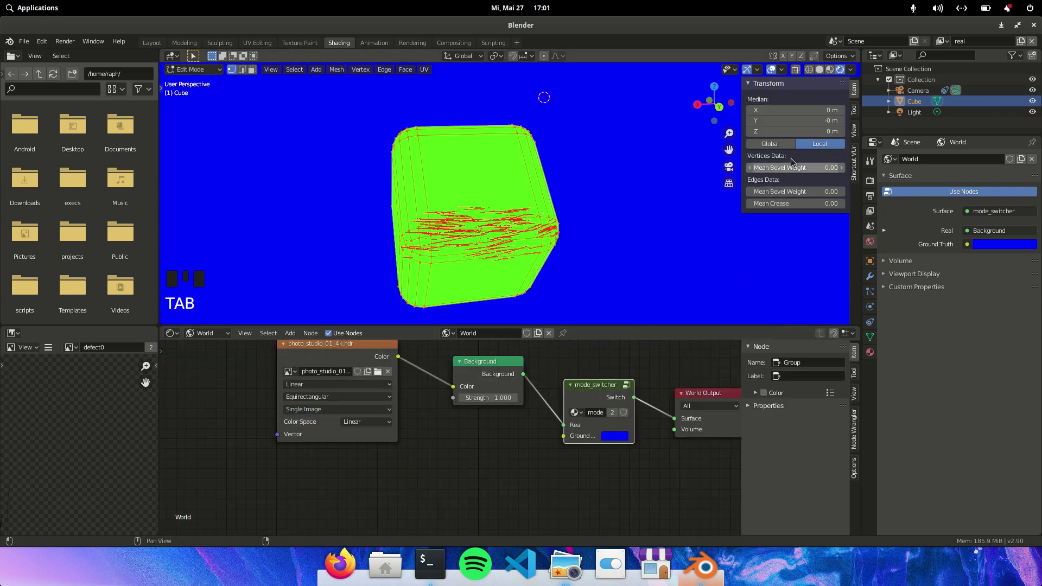
key("Tab")
- Examine the cube's ground-truth scratch mask against the blue background from another angle and at several distances
scroll(643, 200, "down", 3)
middle_click_drag(643, 200, 588, 225)
scroll(590, 203, "down", 3)
scroll(516, 244, "up", 5)
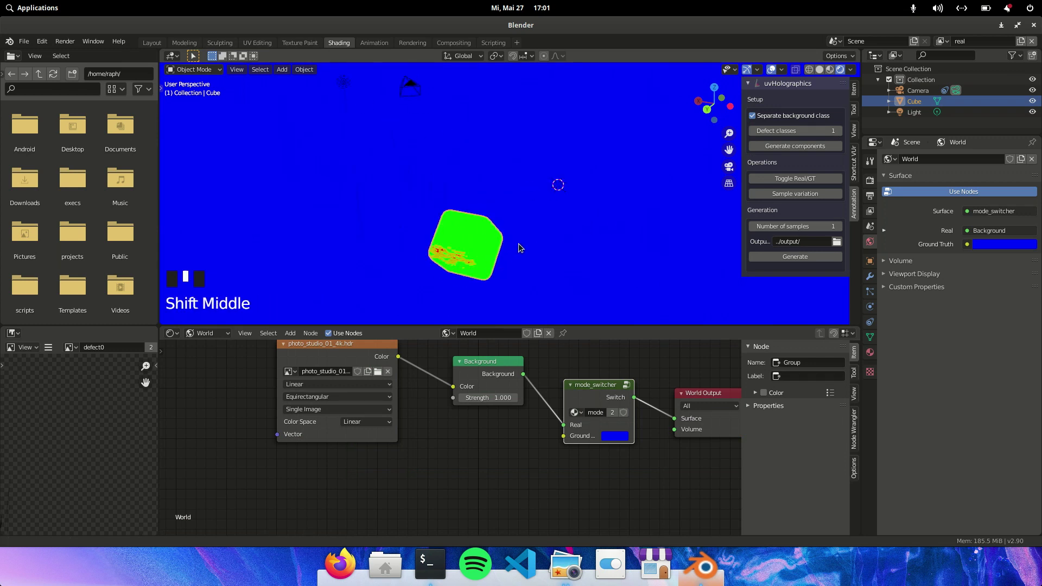
scroll(502, 242, "up", 3)
scroll(497, 260, "up", 2)
middle_click_drag(497, 259, 495, 234, "shift")
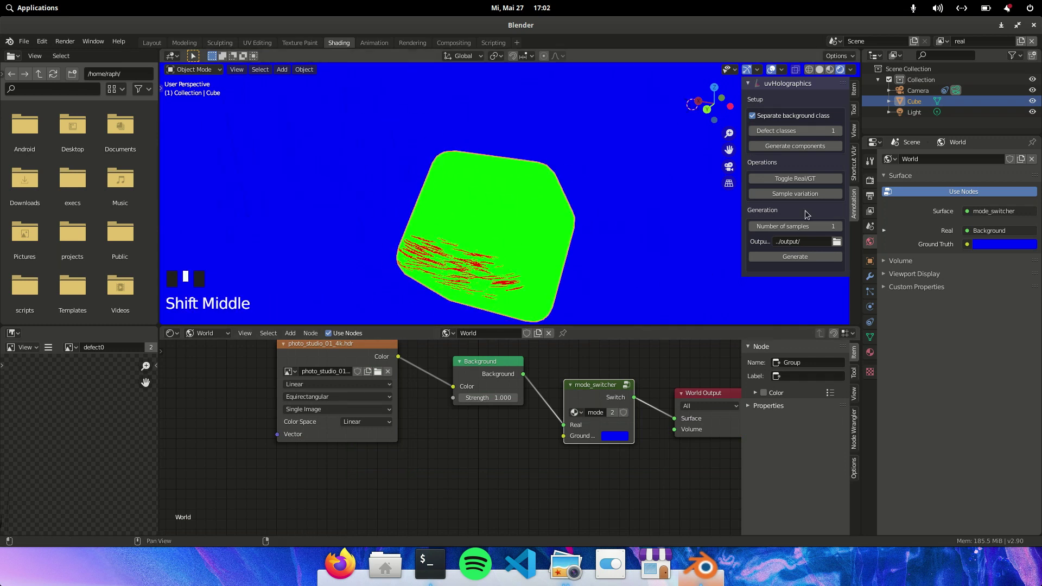
scroll(591, 196, "down", 6)
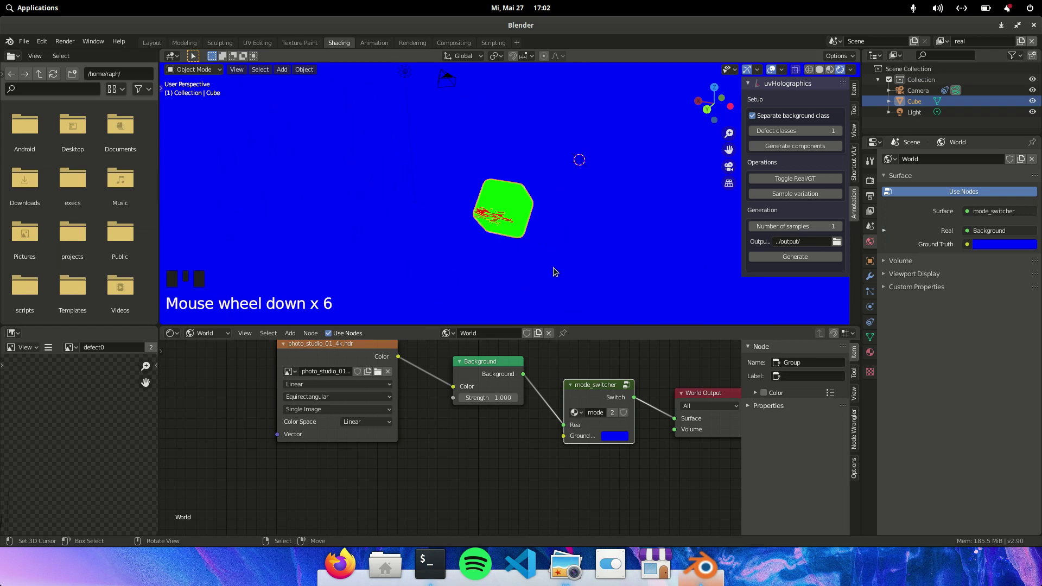
- Look through the scene camera and sample several camera variations in GT mode
key("KP_0")
left_click(793, 194)
left_click(792, 193)
left_click(792, 193)
left_click(792, 193)
left_click(792, 193)
left_click(793, 193)
left_click(793, 193)
left_click(792, 193)
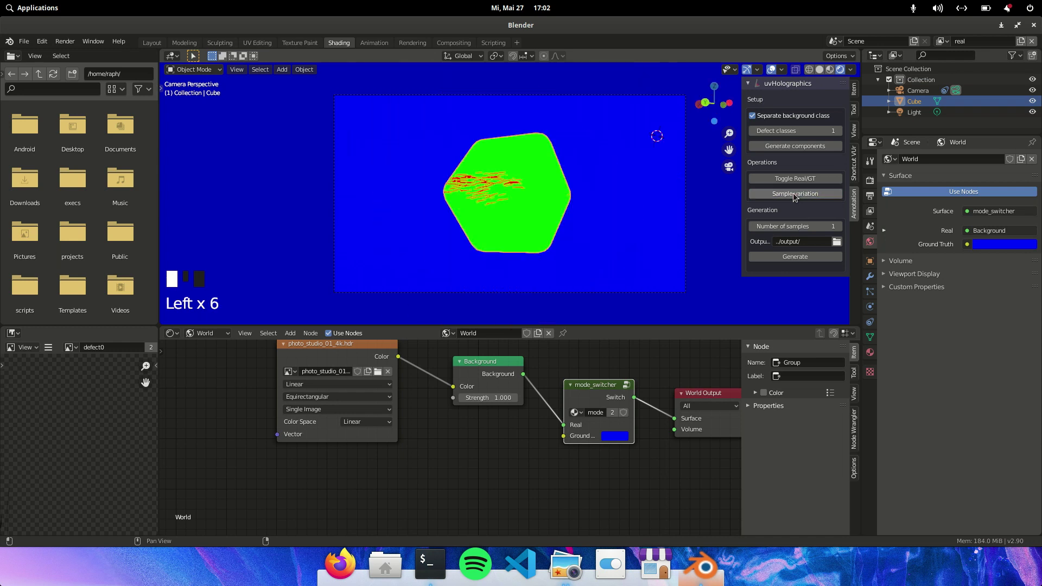
- Switch the scene to Real mode and sample several more camera variations against the studio environment
left_click(794, 178)
left_click(793, 178)
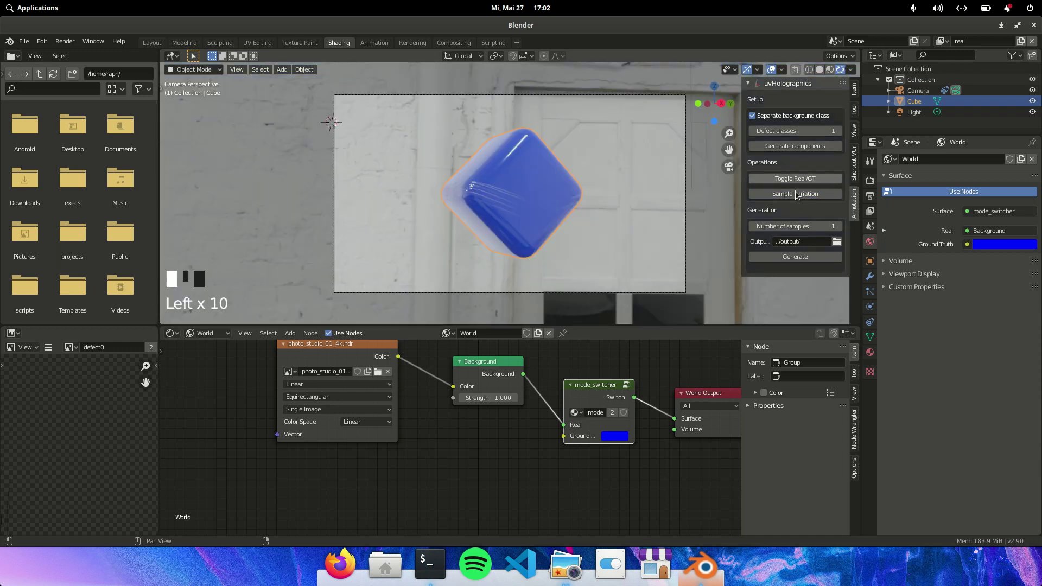
left_click(794, 195)
left_click(794, 194)
left_click(794, 194)
left_click(795, 194)
left_click(794, 194)
left_click(794, 195)
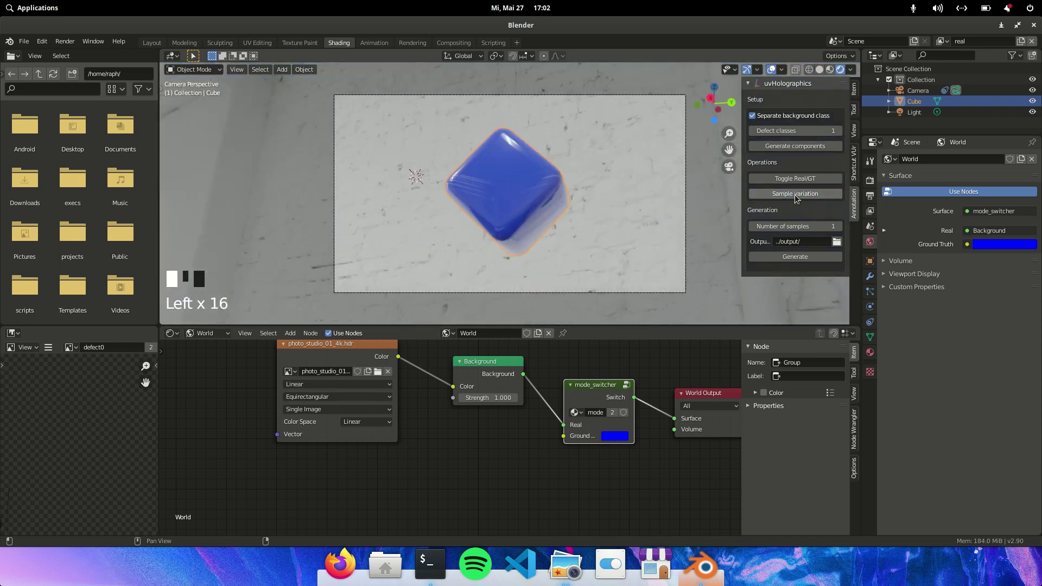
left_click(795, 195)
left_click(794, 194)
- Return the node editor to the Object shader and inspect the options for the Color1 input of the Realistic frame's Mix node
left_click(206, 333)
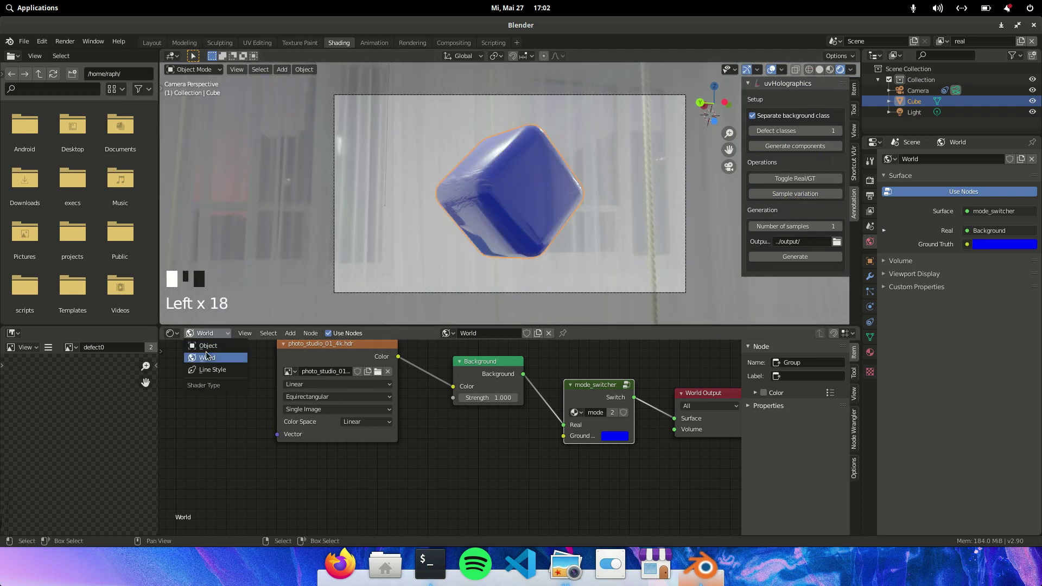
left_click(208, 346)
scroll(447, 412, "up", 4)
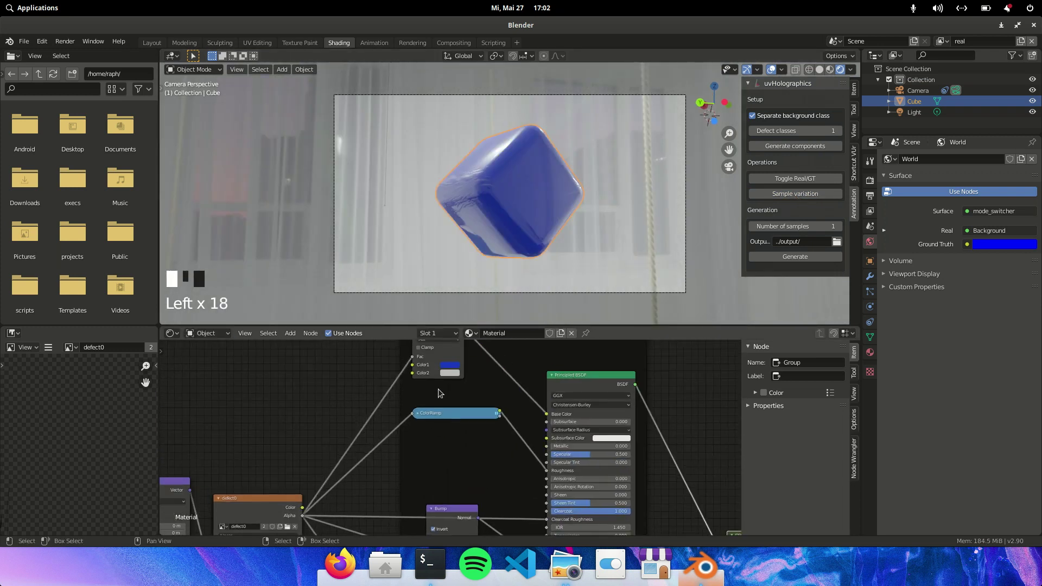
scroll(437, 422, "up", 3)
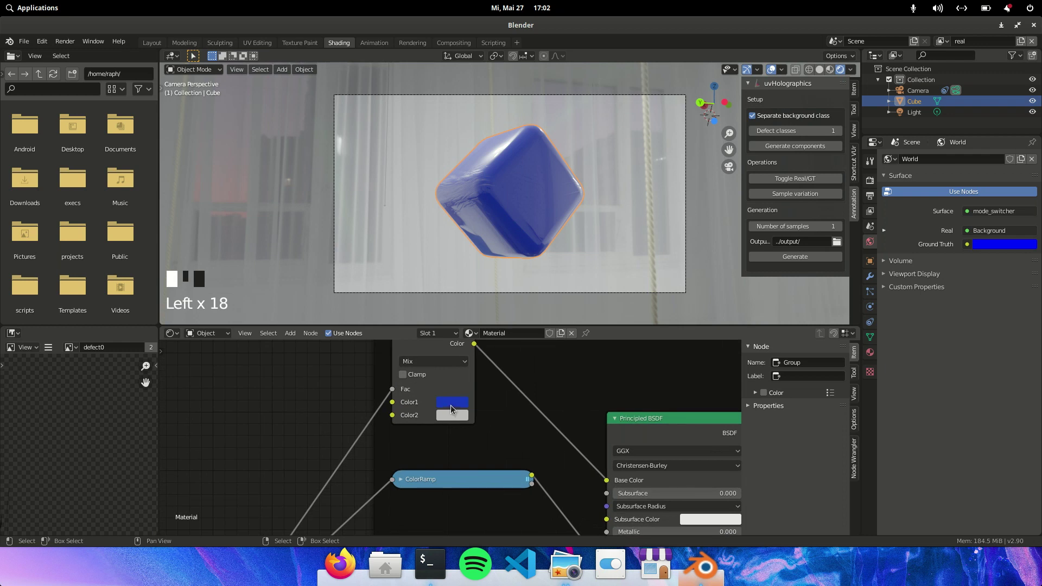
right_click(451, 406)
left_click(512, 413)
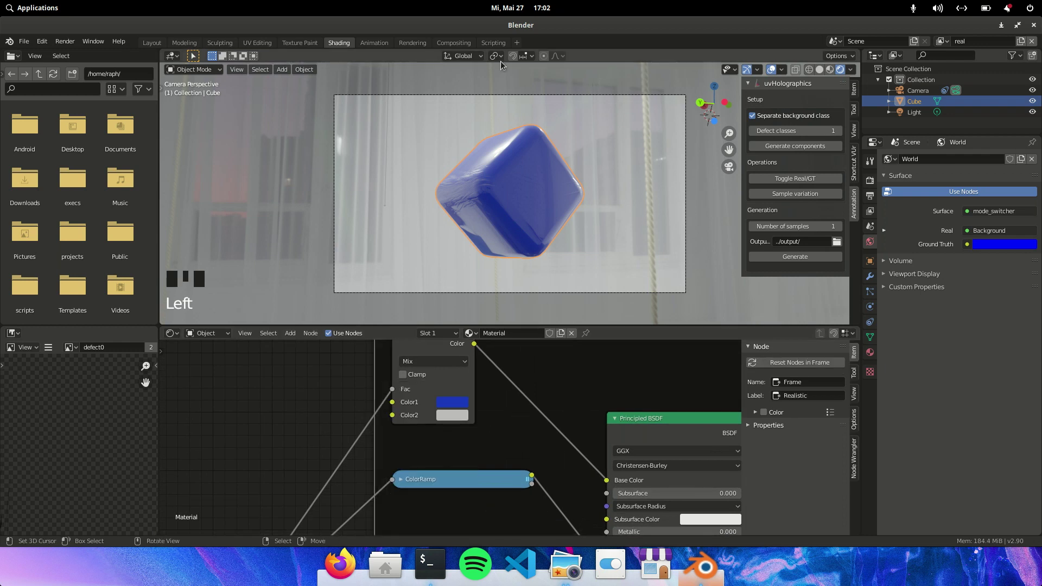
- In the Scripting workspace, add the comment "# change base color" after the camera.location line of run_variation in uvHal_0_1_7.py
left_click(493, 42)
scroll(695, 321, "down", 20)
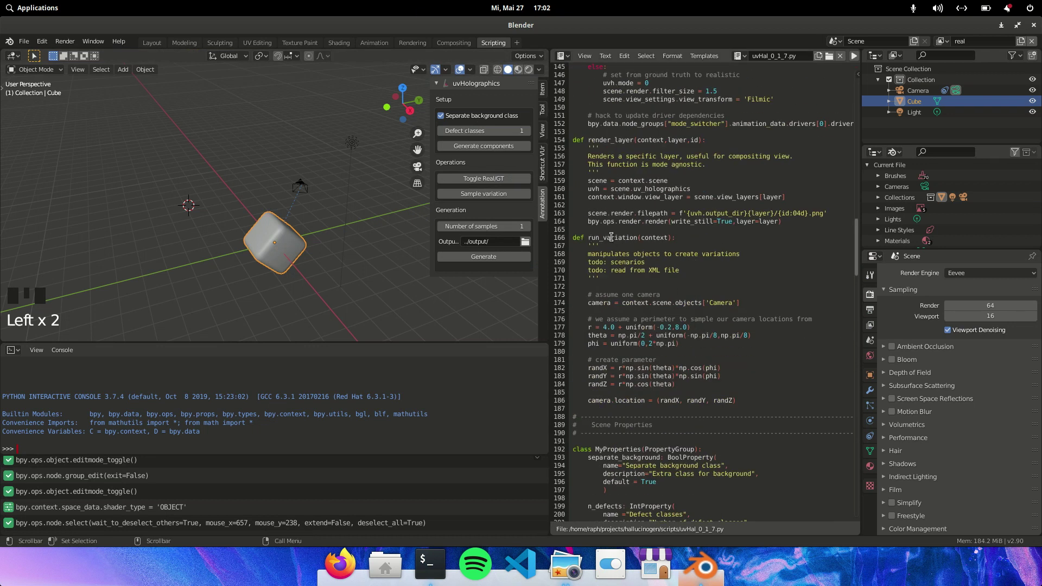
left_click_drag(589, 238, 648, 239)
left_click(663, 310)
key("Return")
key("Return")
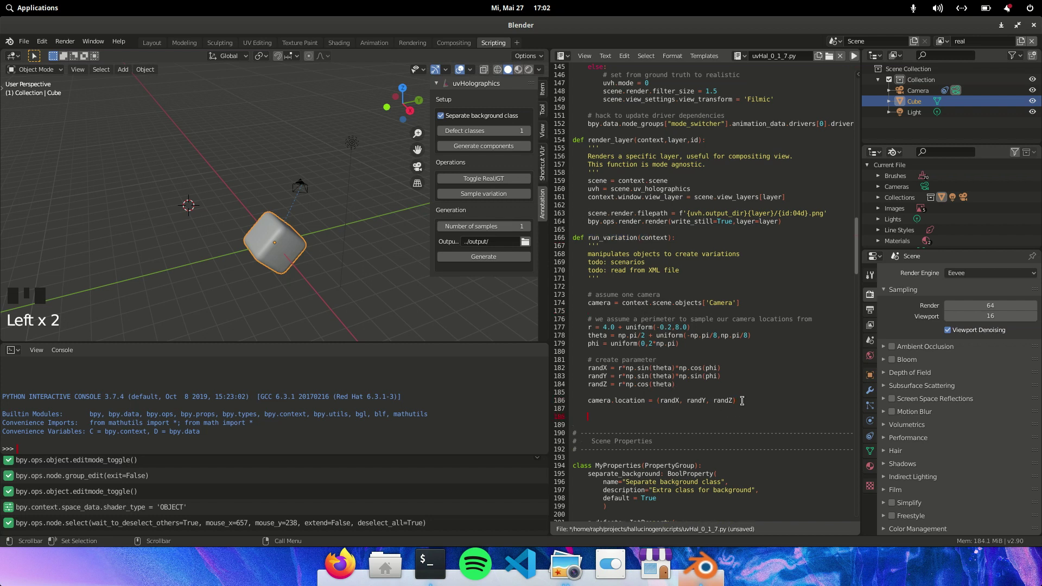
type("# change base color")
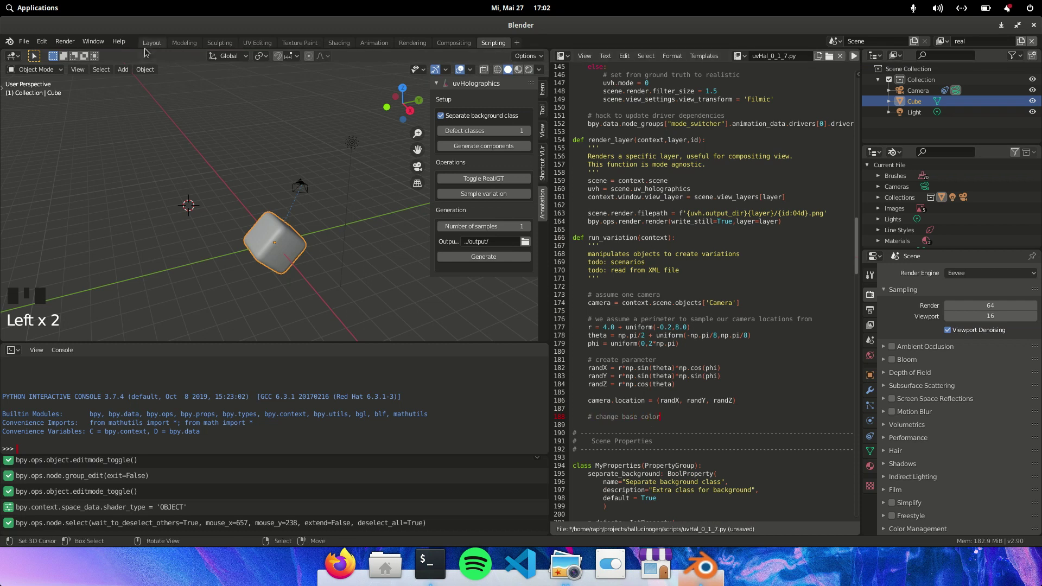
- Switch to the Layout workspace, set the viewport to Rendered shading and show the uvHolographics controls
left_click(184, 43)
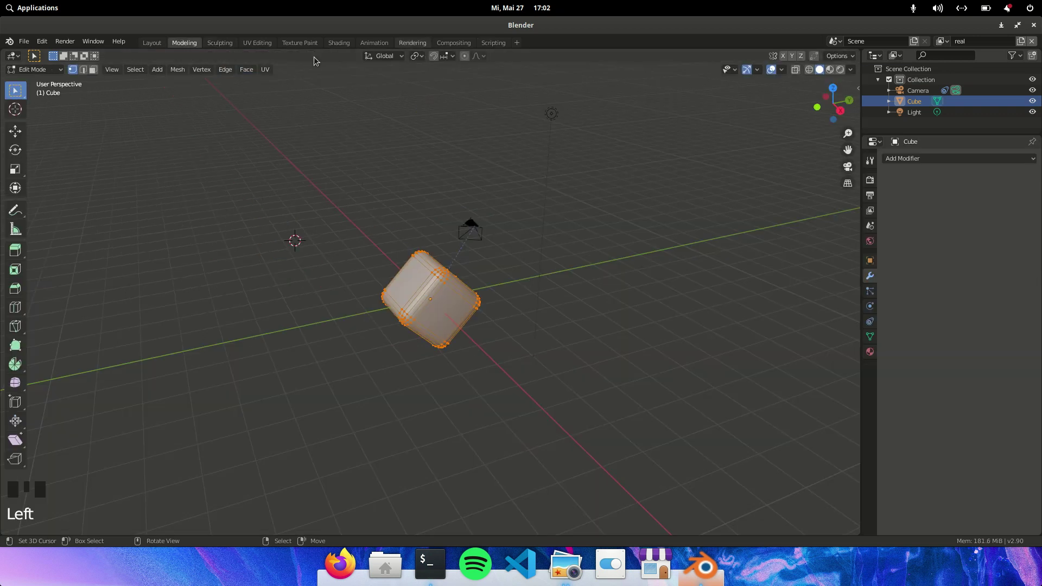
left_click(152, 43)
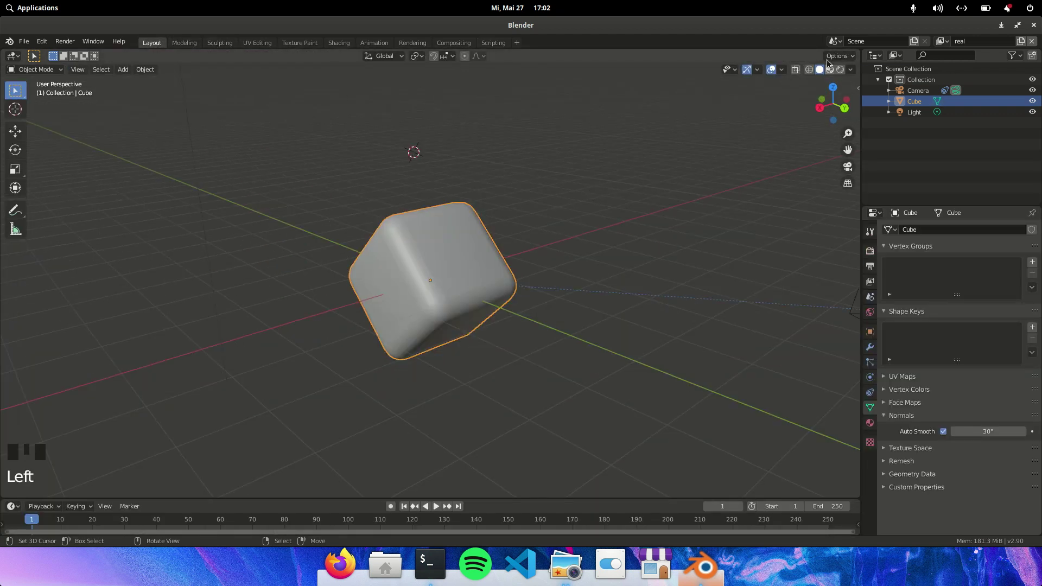
left_click(840, 70)
key("n")
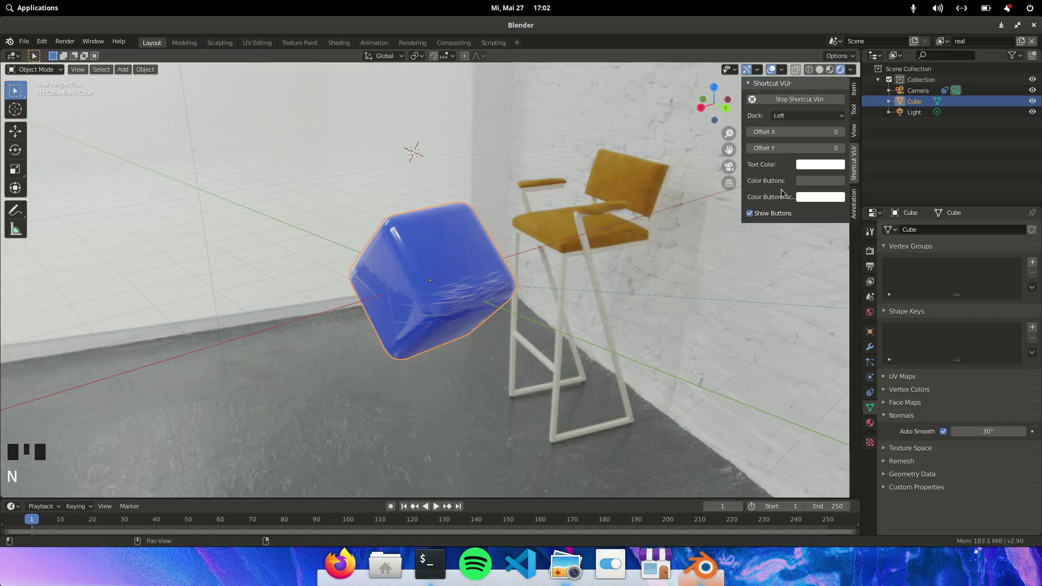
left_click(852, 206)
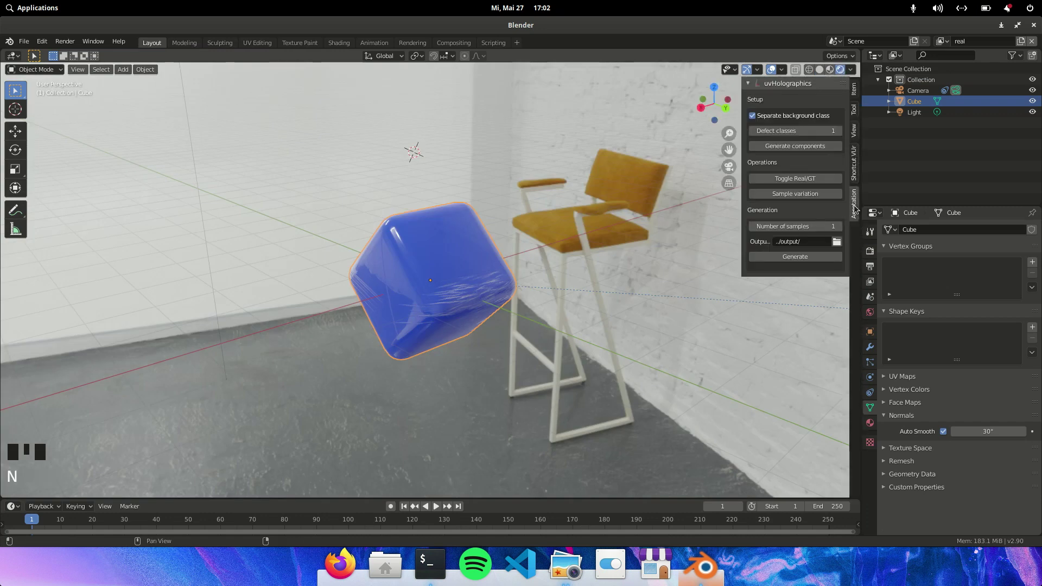
- Set the scene's output resolution to 512 px in X and 512 px in Y
left_click(870, 267)
left_click(972, 242)
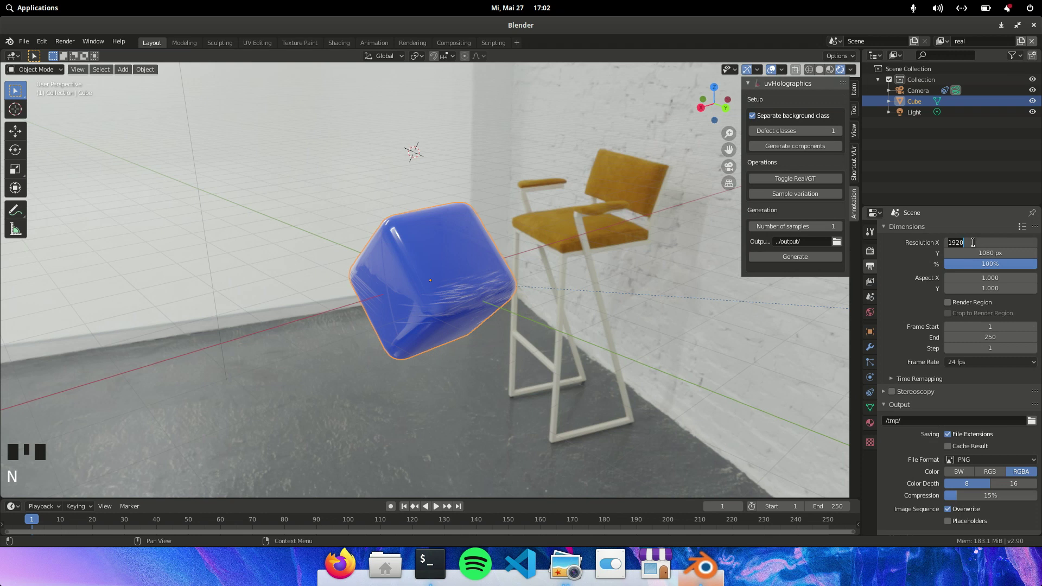
type("512")
key("Return")
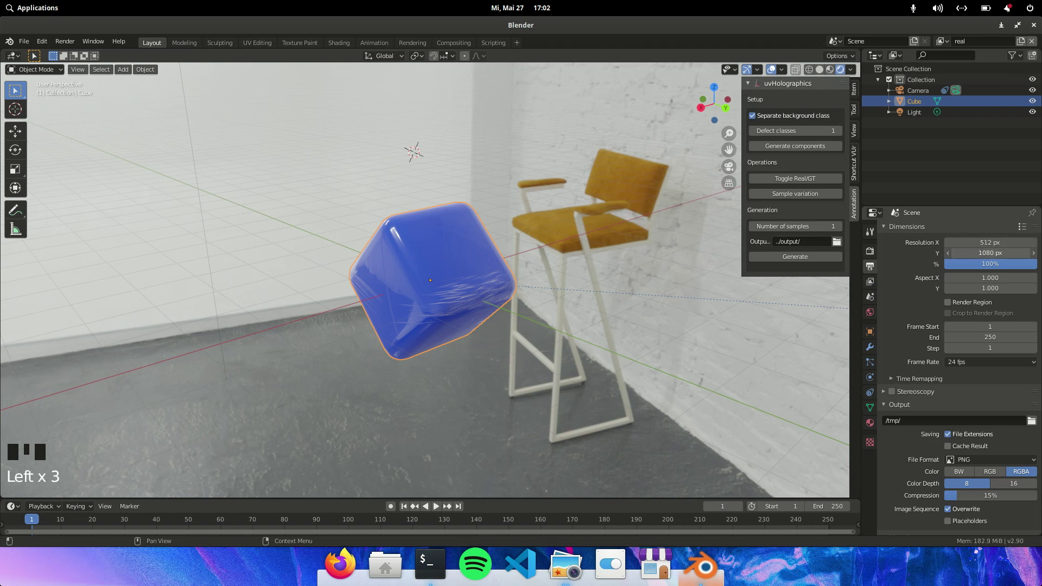
left_click(979, 253)
type("512")
left_click(979, 252)
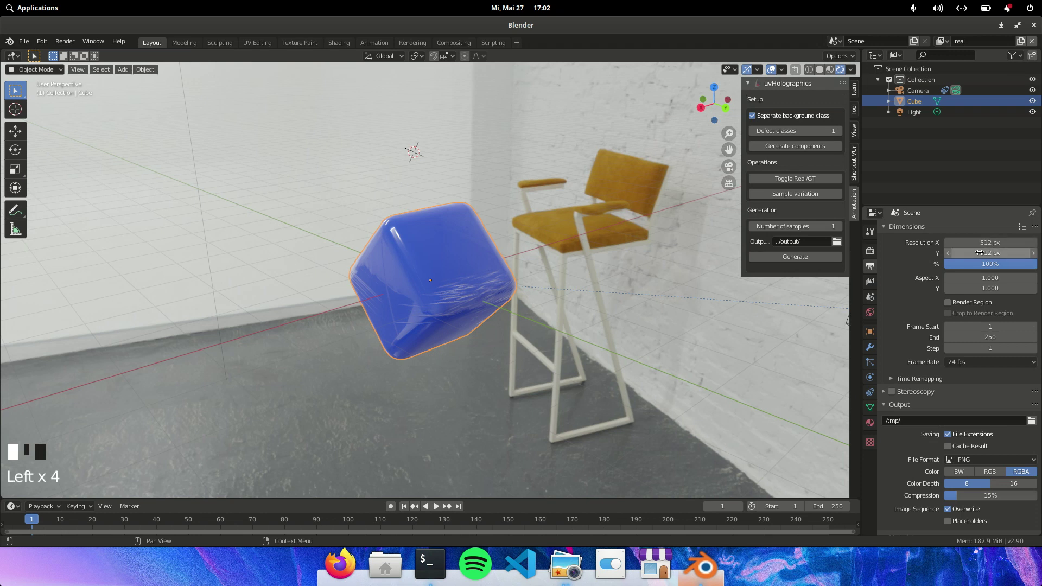
scroll(985, 325, "down", 1)
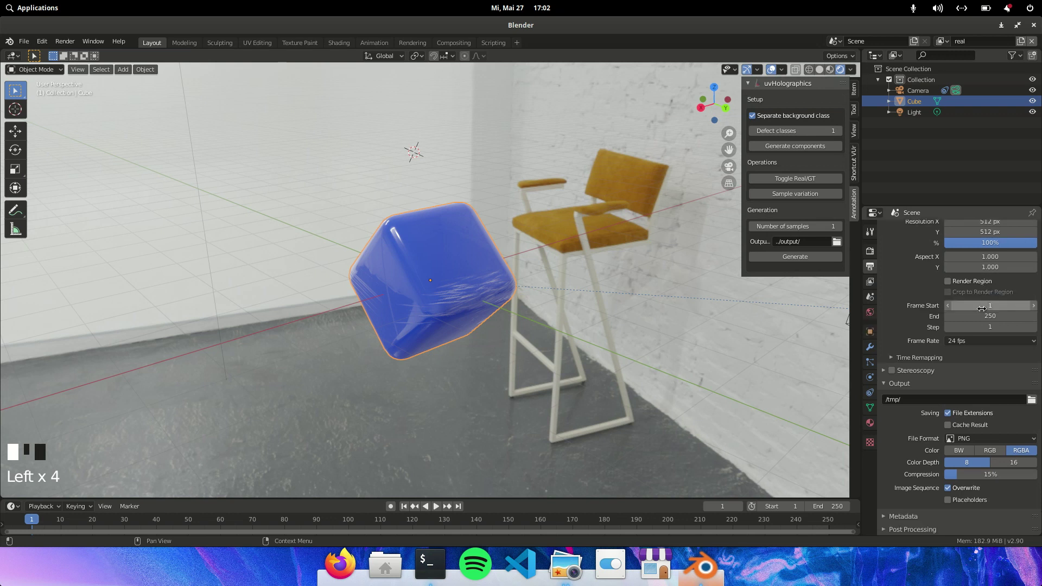
scroll(986, 338, "up", 1)
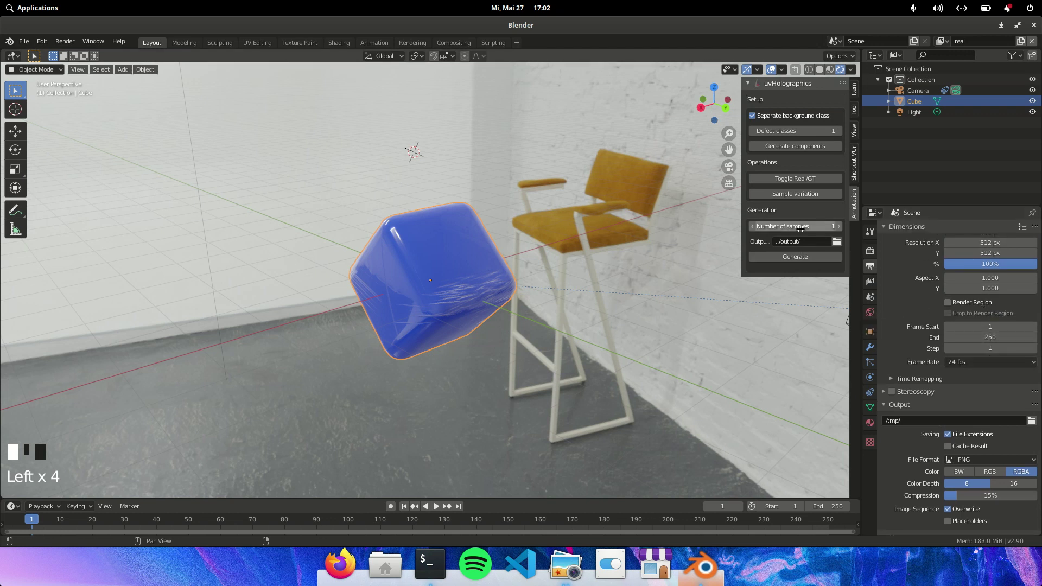
- Set the number of samples to 10 and confirm the project's output folder as the destination for generated images
left_click(822, 226)
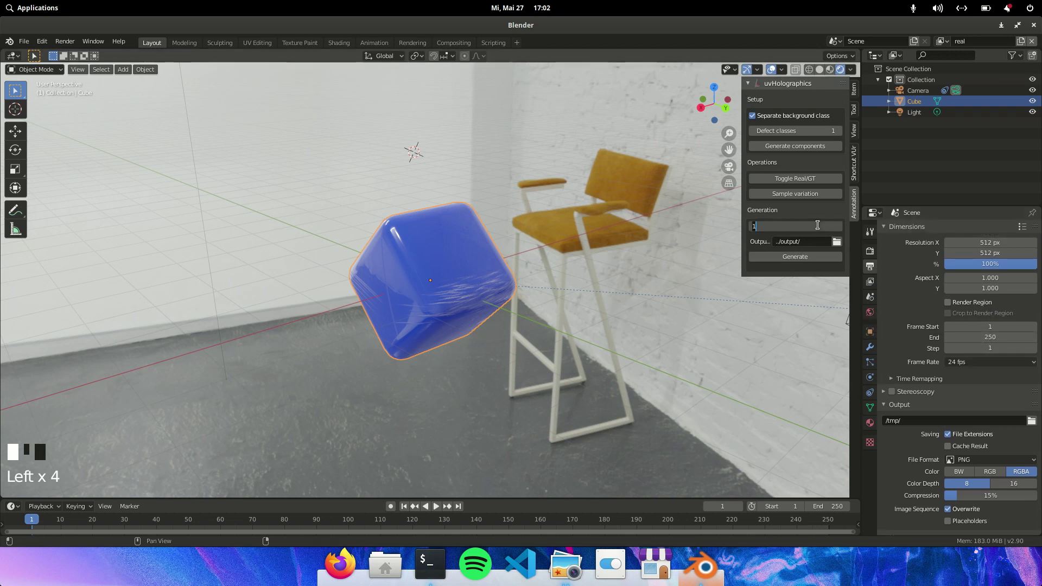
type("0")
key("Return")
left_click(836, 242)
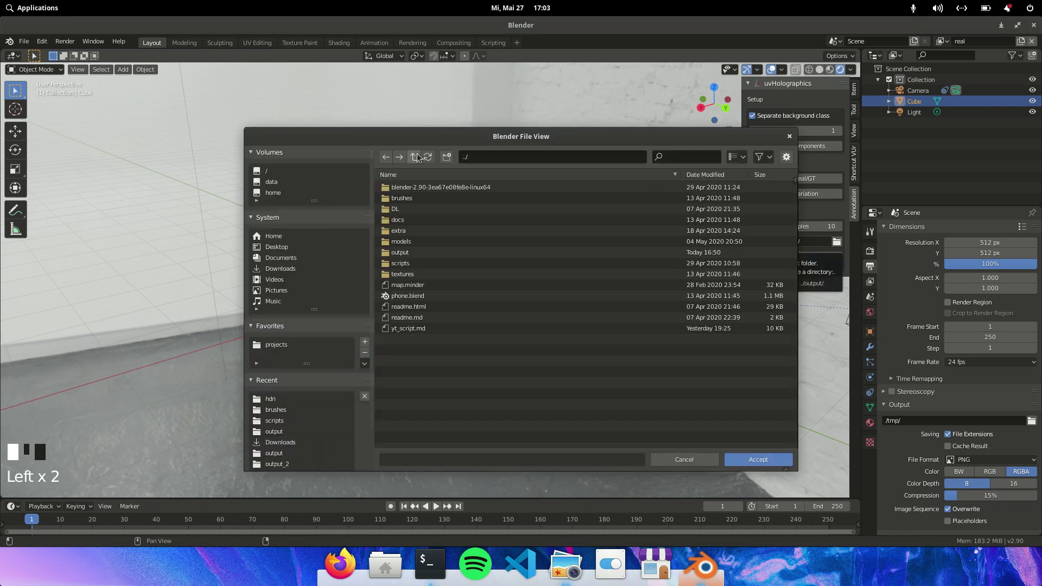
left_click(399, 253)
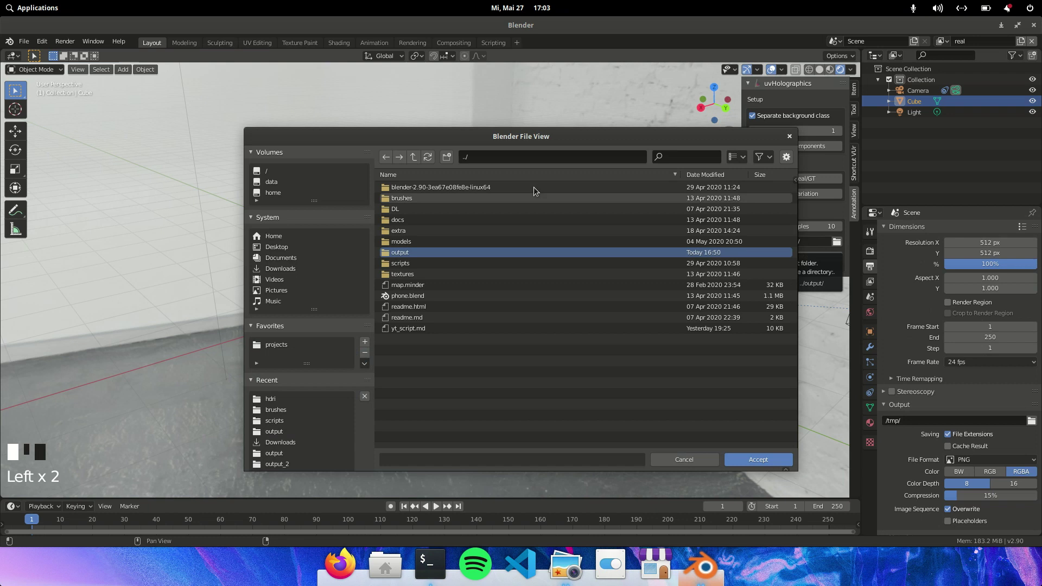
left_click(758, 460)
left_click(759, 460)
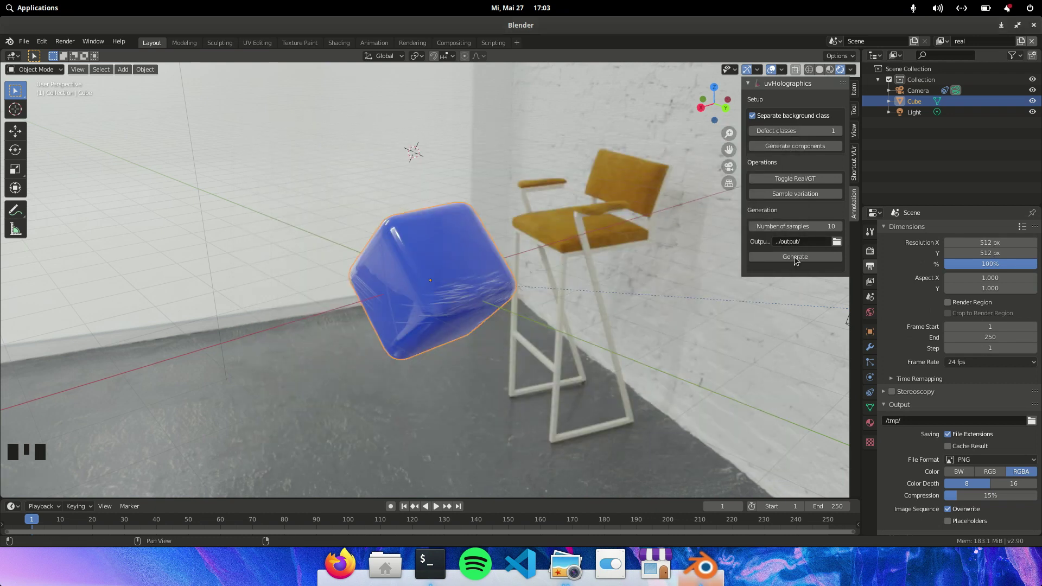
- Generate the annotated image samples and check the rendering log in the terminal
left_click(794, 259)
left_click(429, 564)
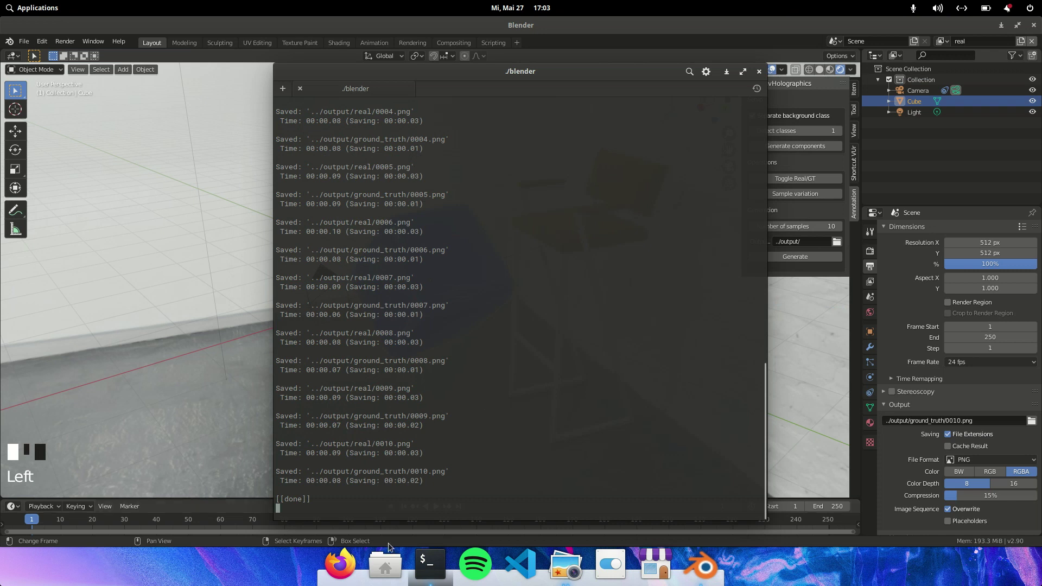
- Switch to the file manager and open the real subfolder of the hallucinogen project's output folder
left_click(386, 564)
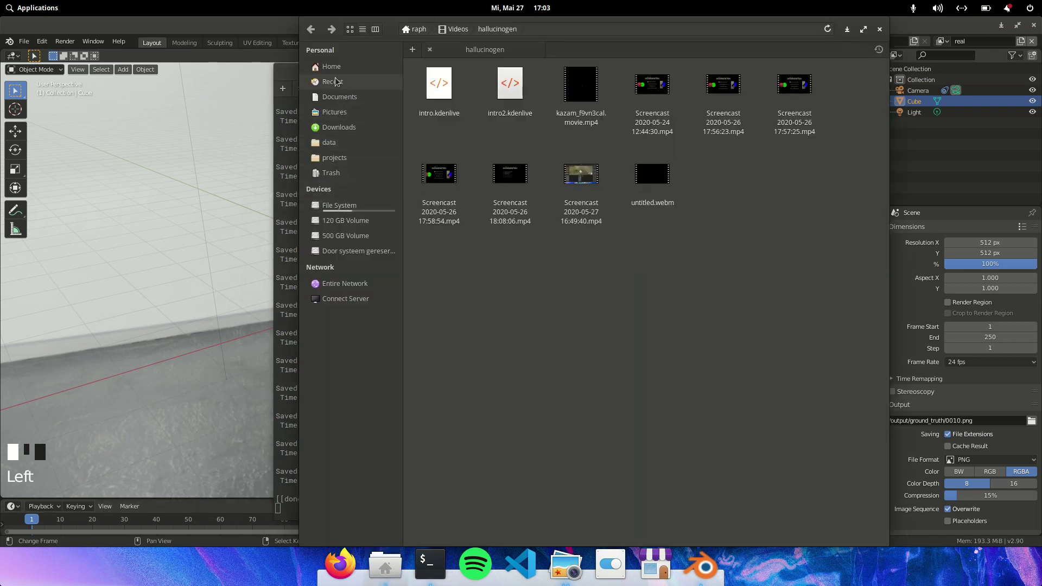
left_click(334, 157)
left_click(570, 92)
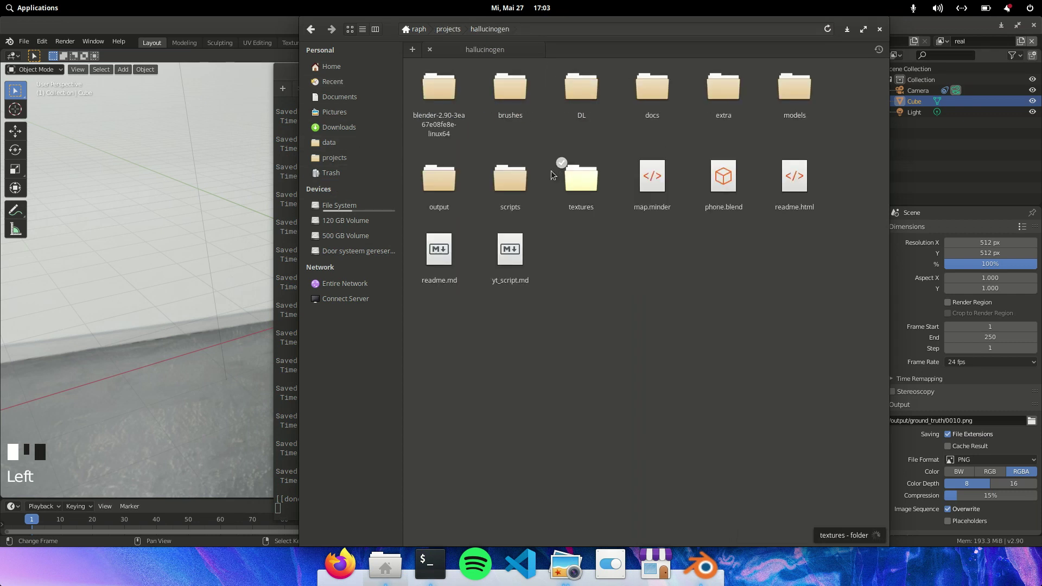
left_click(439, 176)
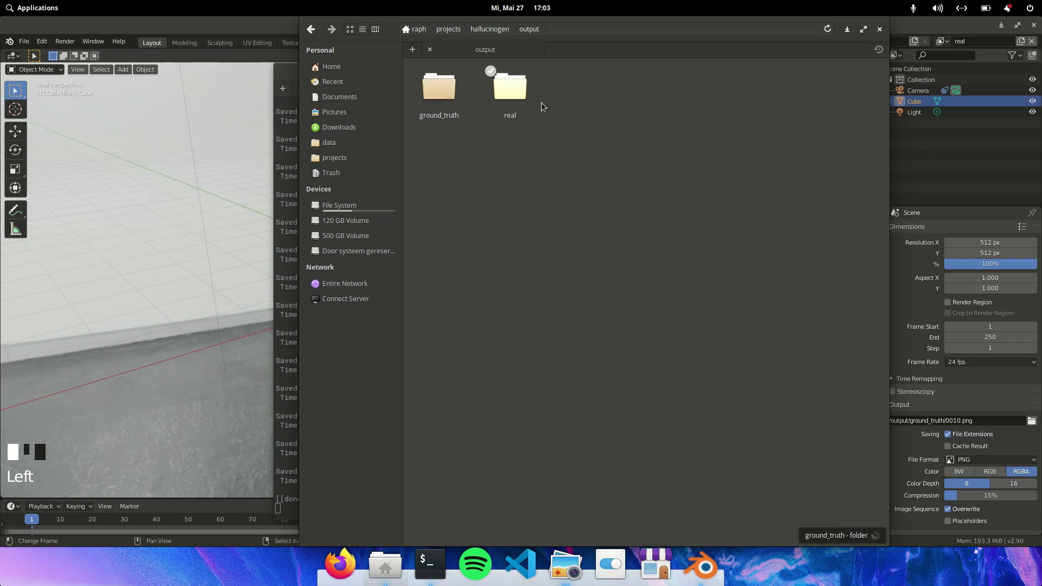
left_click(518, 95)
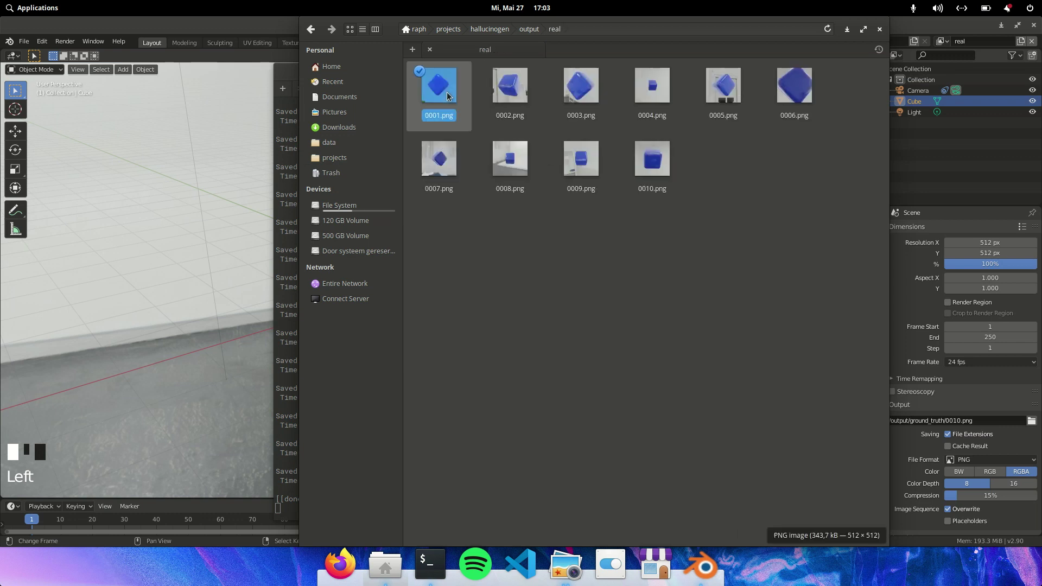
- View the realistic renders from 0001.png through 0007.png in the Photos viewer, then close it
left_click(447, 96)
key("Right")
key("Right")
key("Right")
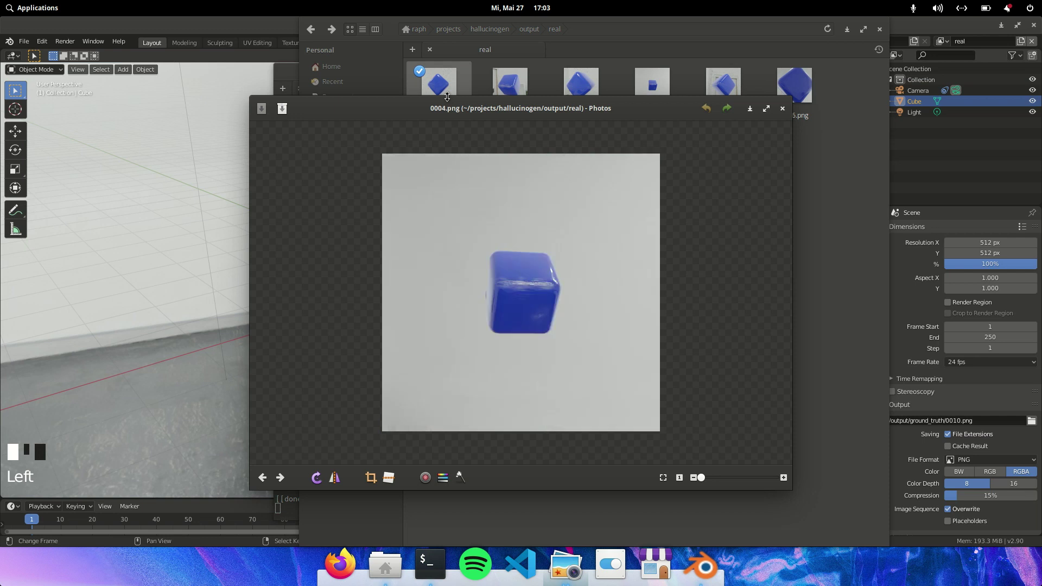
key("Right")
key("Right")
key("Right")
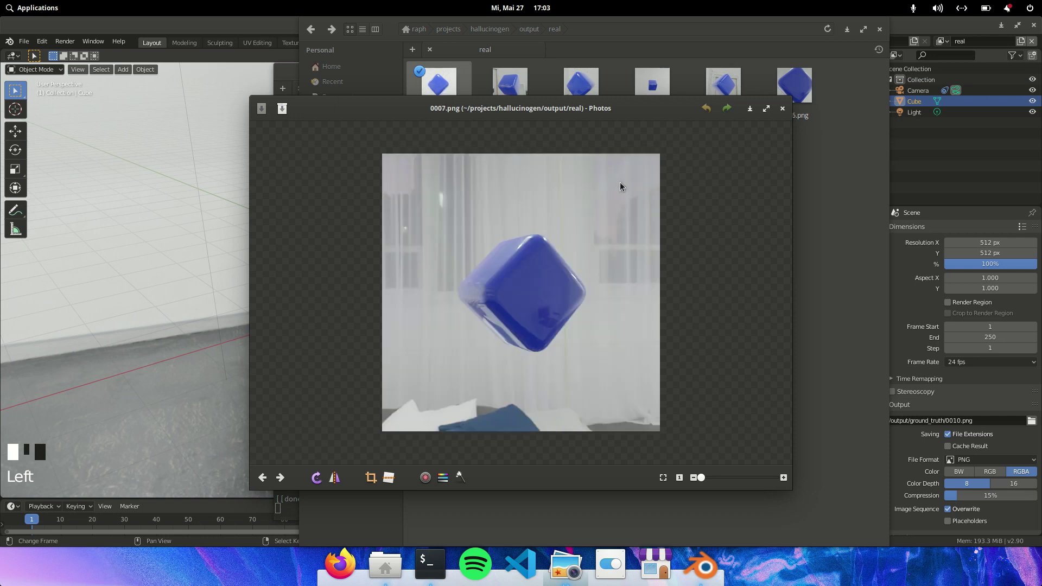
left_click(781, 109)
left_click(522, 242)
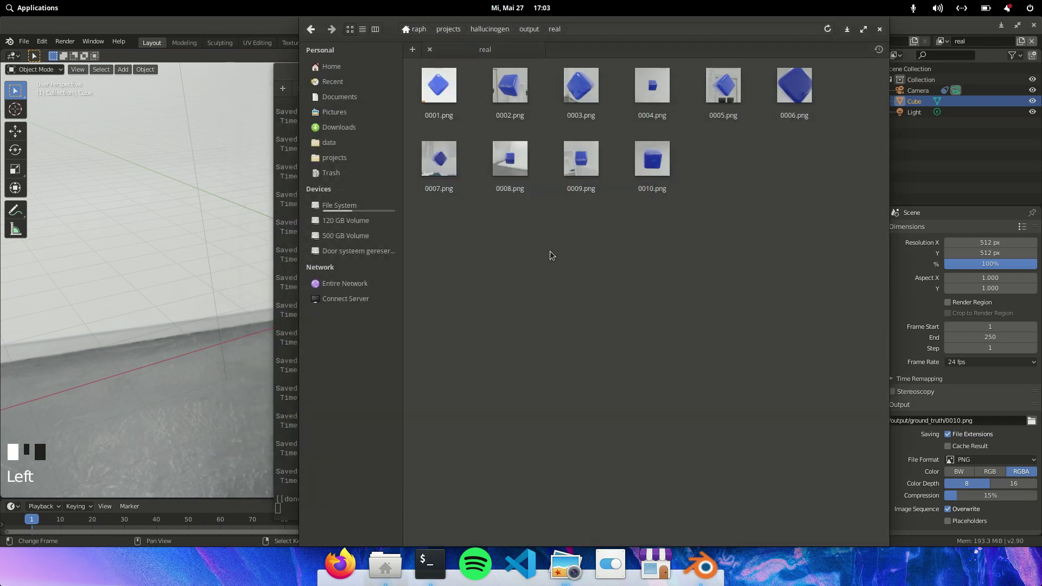
- Open the output's ground_truth folder and view the annotation images from 0001.png through 0005.png
key("alt+Left")
left_click(437, 83)
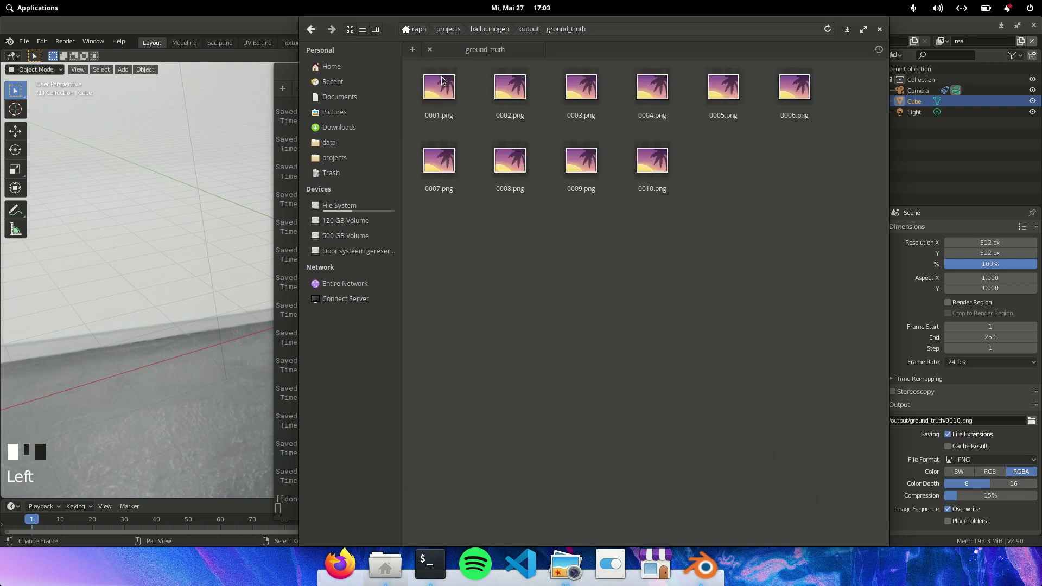
left_click(437, 84)
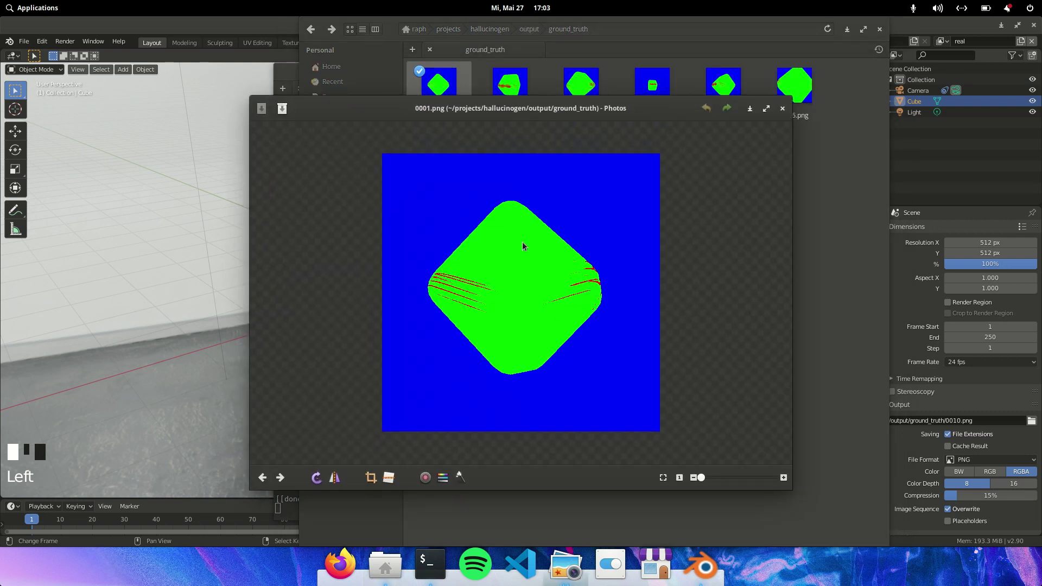
key("Right")
key("Right")
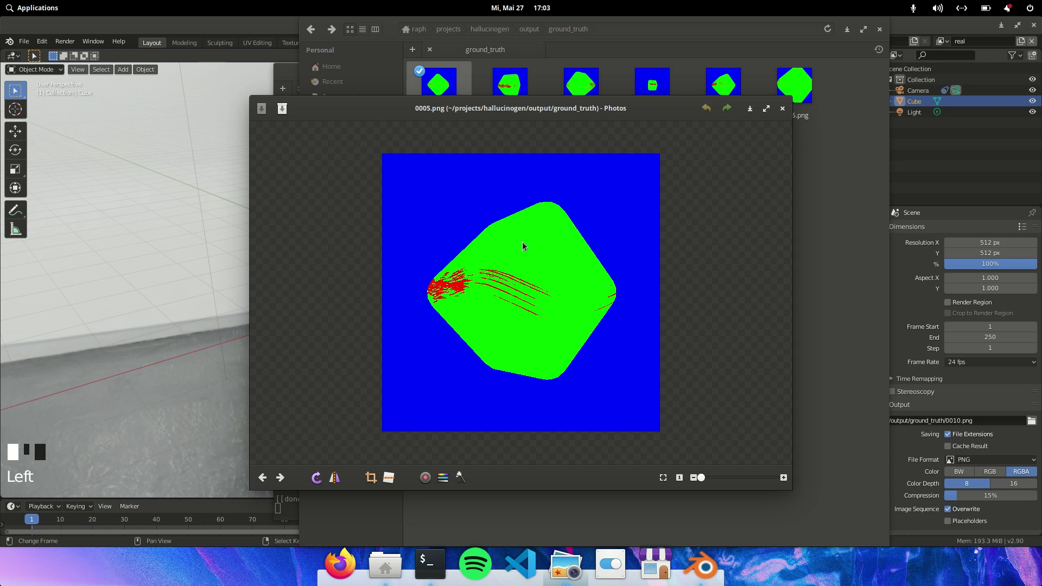